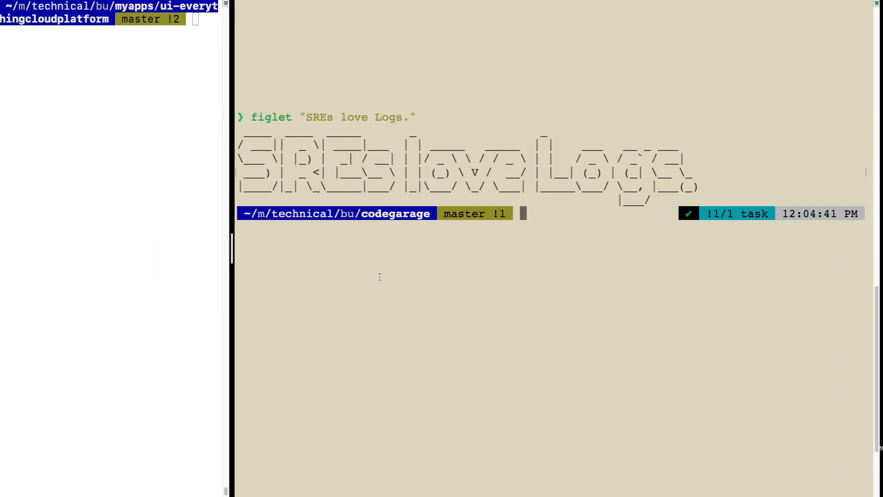
# Step: Connect to the VM in the beige terminal pane with gcloud compute ssh vm-debian --zone=us-east1-b --tunnel-through-iap
pyautogui.moveTo(314, 116); pyautogui.dragTo(402, 116)
pyautogui.click(389, 303)
pyautogui.write('gcloud comp')
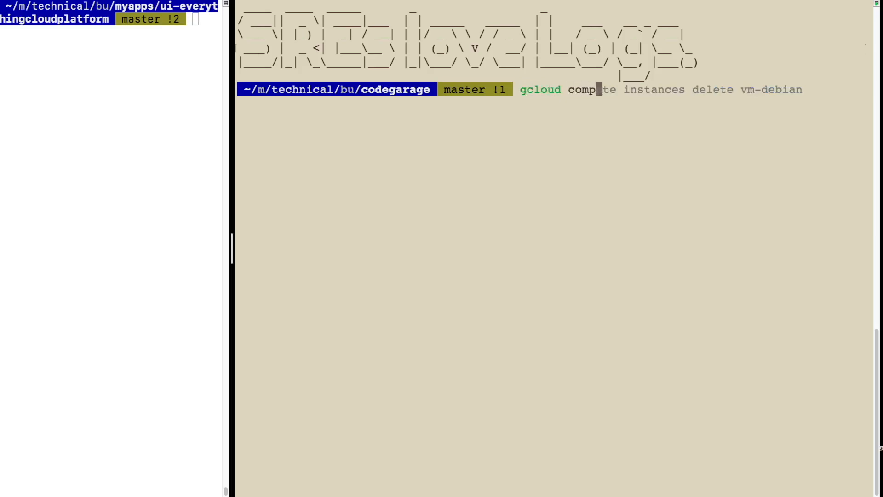
pyautogui.write('ute ssh')
pyautogui.press('Right')
pyautogui.press('Return')
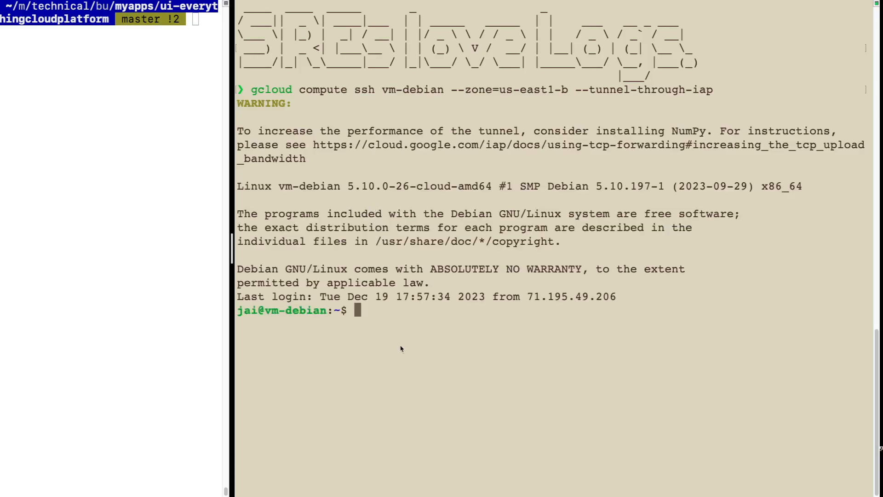
# Step: Open a second SSH session to vm-debian in the white terminal pane, using zone us-east1-b and tunnelling through IAP
pyautogui.click(129, 215)
pyautogui.write('gcloud ssh')
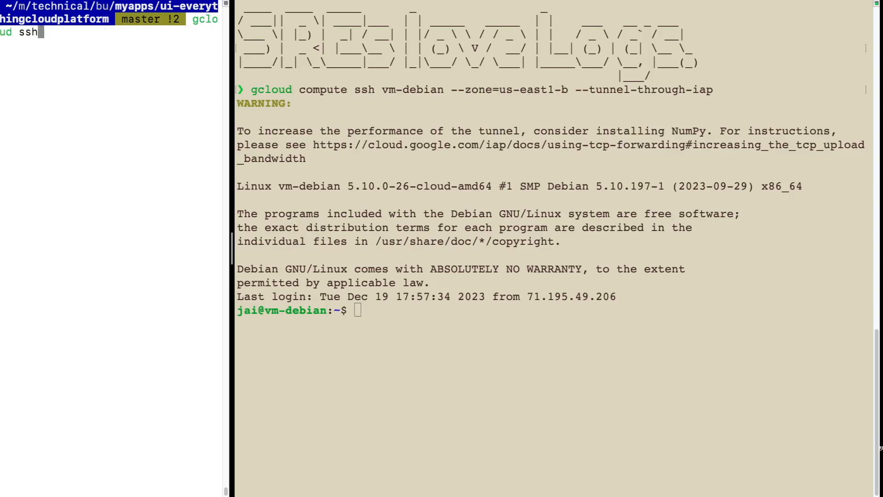
pyautogui.press('BackSpace')
pyautogui.press('BackSpace')
pyautogui.press('BackSpace')
pyautogui.press('BackSpace')
pyautogui.write('compute ssh')
pyautogui.press('Right')
pyautogui.press('Return')
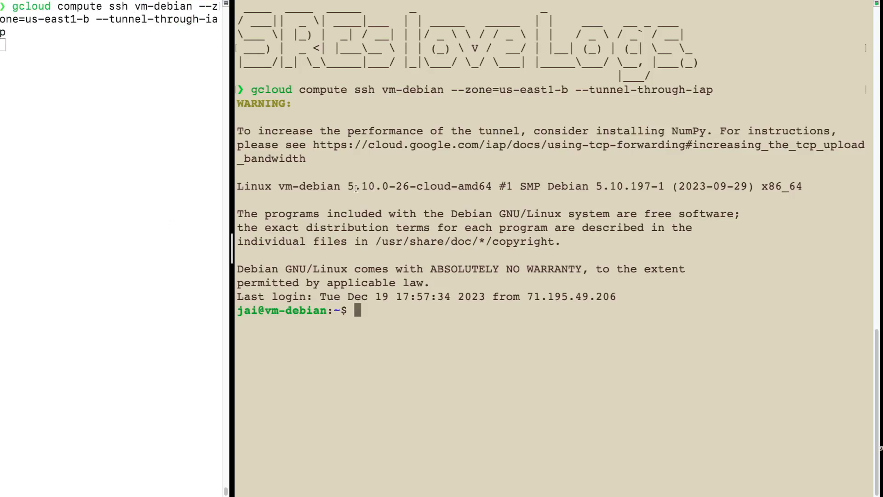
# Step: Widen the white terminal pane and follow the VM's system journal live with journalctl -f
pyautogui.moveTo(231, 255); pyautogui.dragTo(302, 251)
pyautogui.click(144, 277)
pyautogui.write('journ')
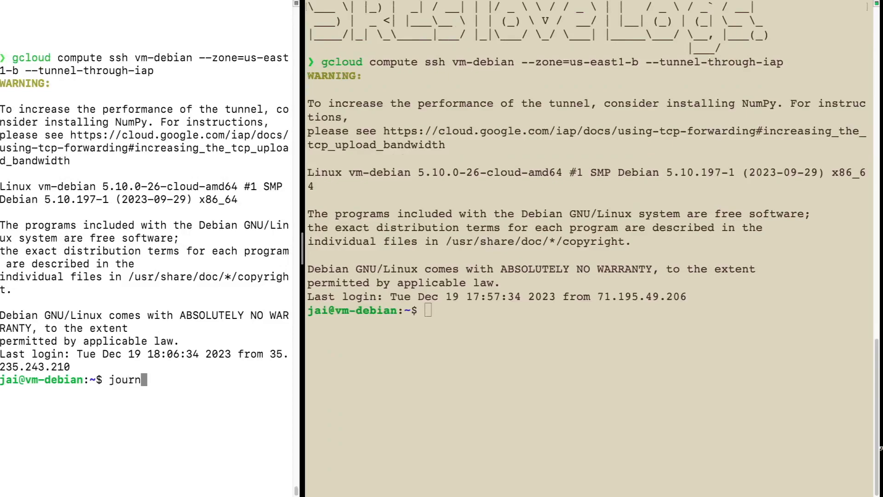
pyautogui.write('alctl -f')
pyautogui.press('Return')
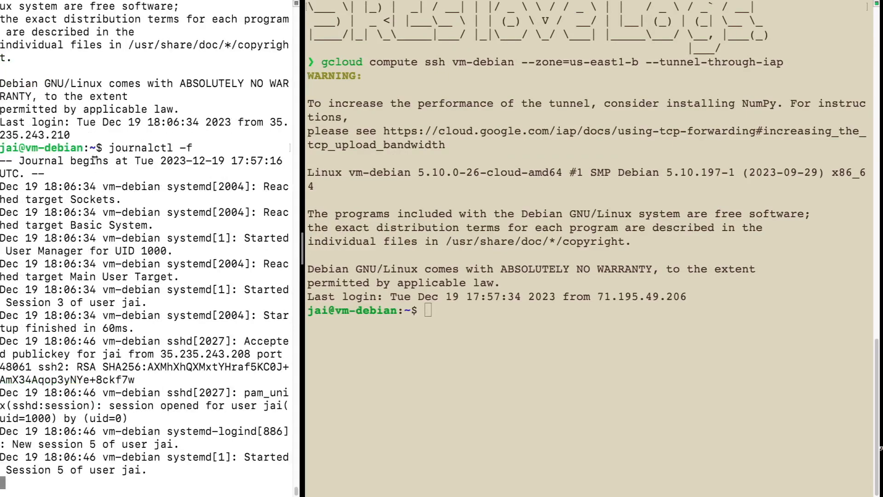
# Step: Request the VM's web page from the beige SSH session with curl localhost and highlight part of the returned HTML
pyautogui.click(463, 364)
pyautogui.write('cur')
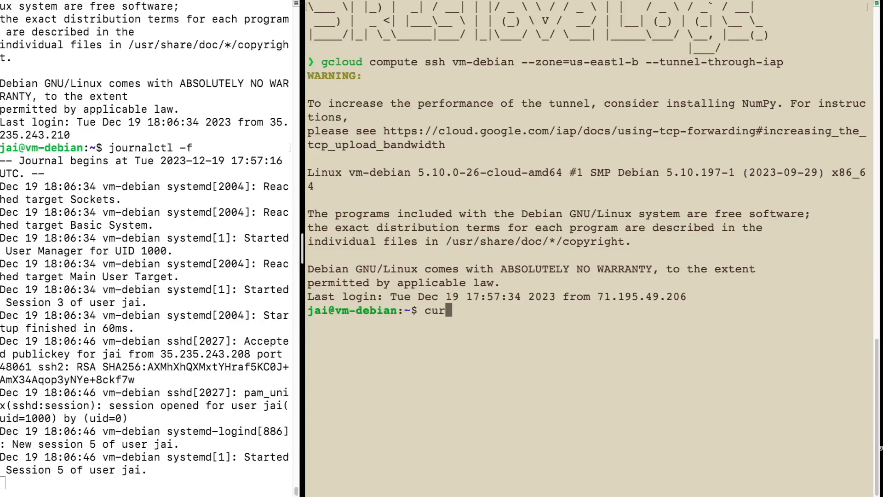
pyautogui.write('l localhost')
pyautogui.press('Return')
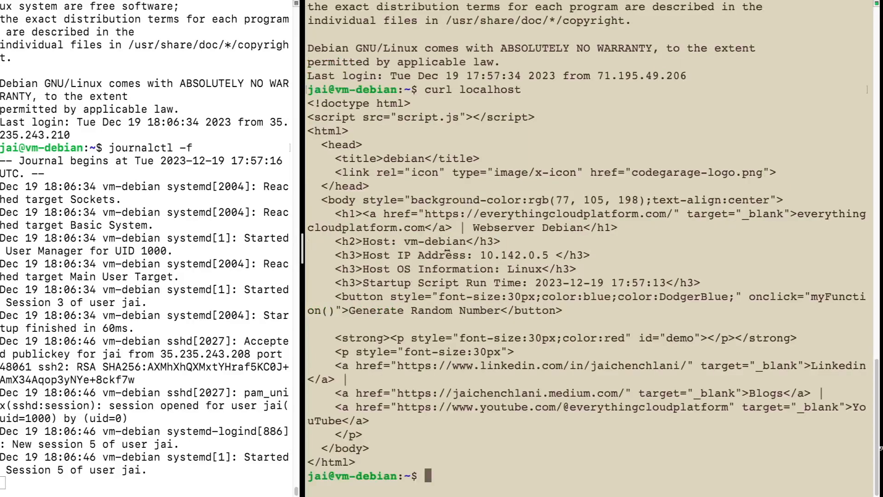
pyautogui.moveTo(440, 227); pyautogui.dragTo(579, 393)
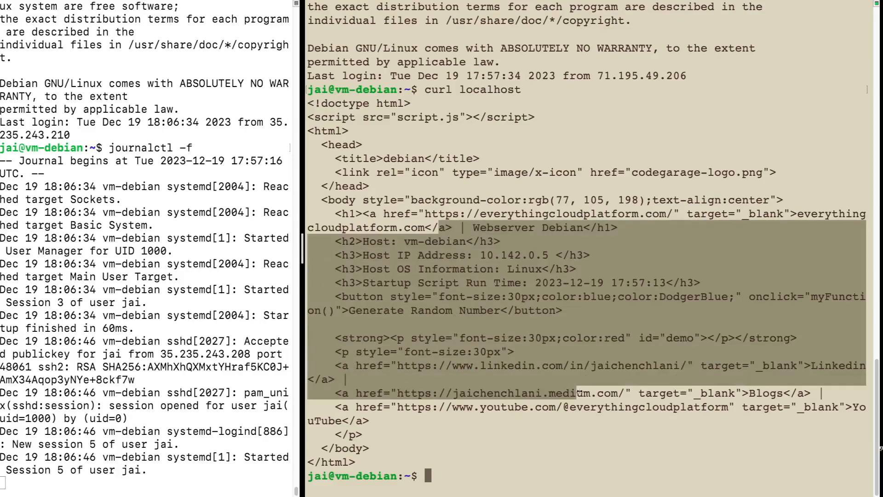
pyautogui.click(514, 320)
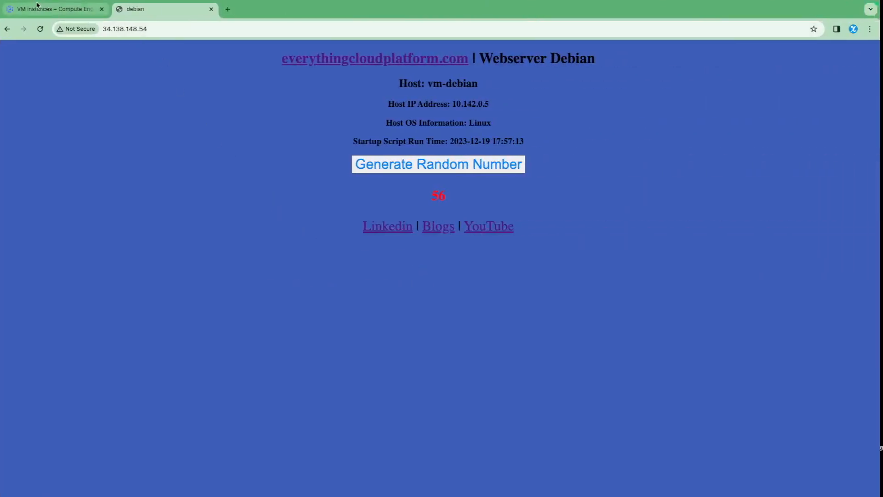
# Step: Open Logs Explorer from the Google Cloud console in a new browser tab and set its time range to last 10 minutes
pyautogui.click(55, 8)
pyautogui.click(16, 83)
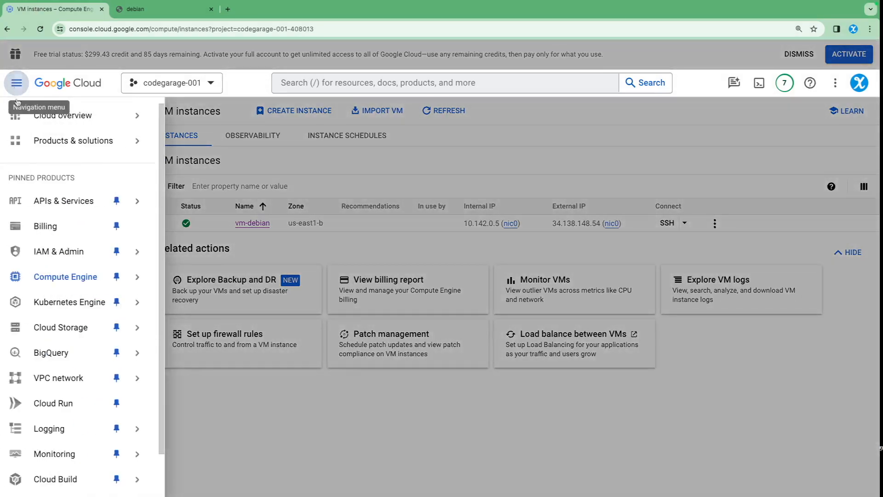
pyautogui.moveTo(51, 429)
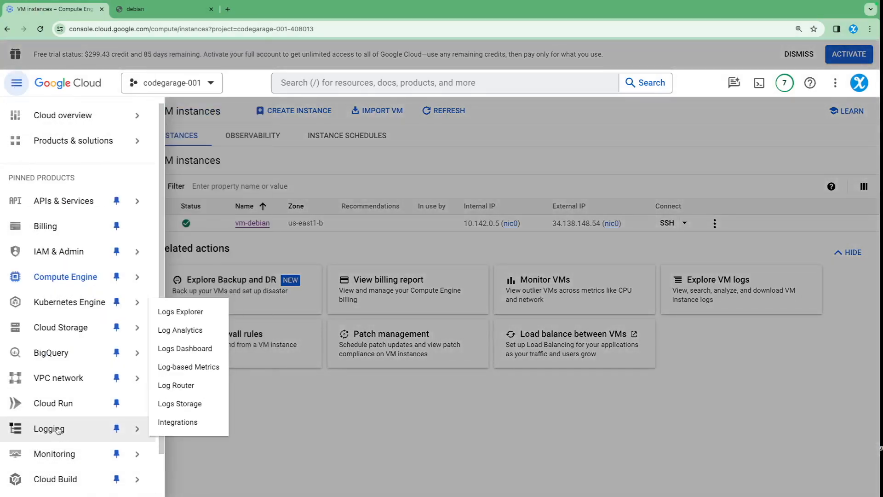
pyautogui.middleClick(192, 311)
pyautogui.click(159, 9)
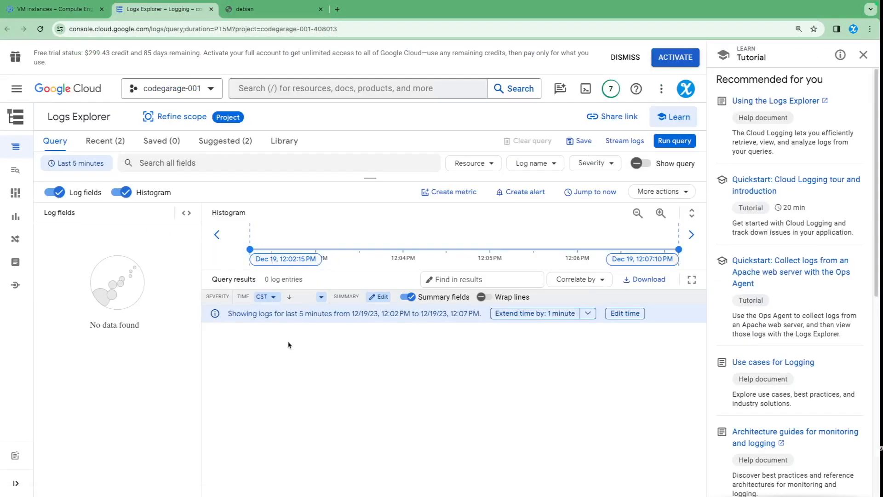
pyautogui.click(104, 164)
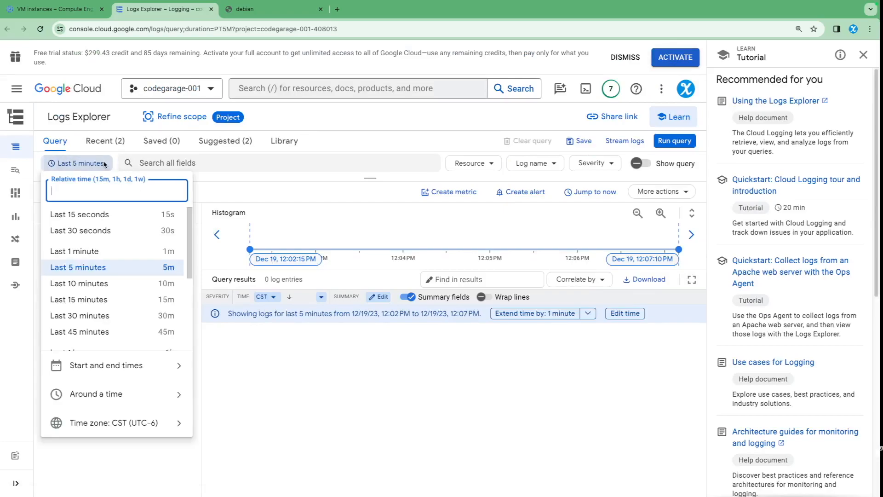
pyautogui.click(94, 283)
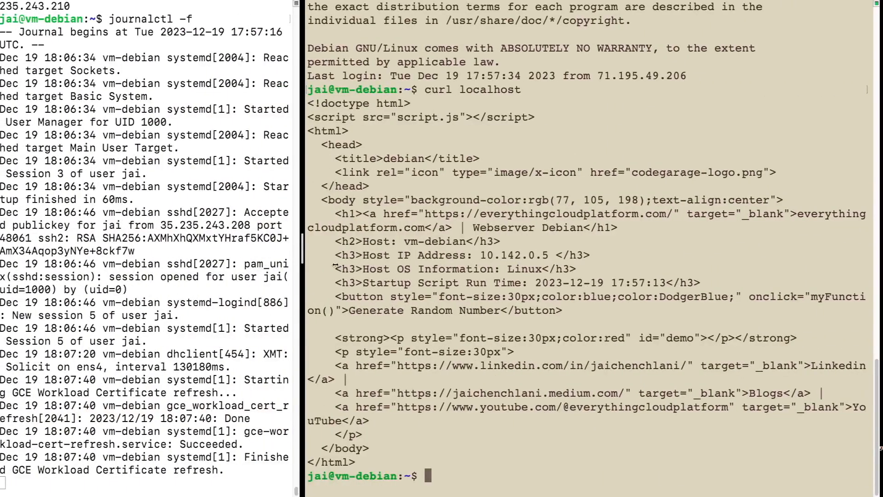
# Step: Widen the white terminal pane, stop the journal stream and exit its SSH session to a cleared local prompt
pyautogui.moveTo(302, 248); pyautogui.dragTo(396, 249)
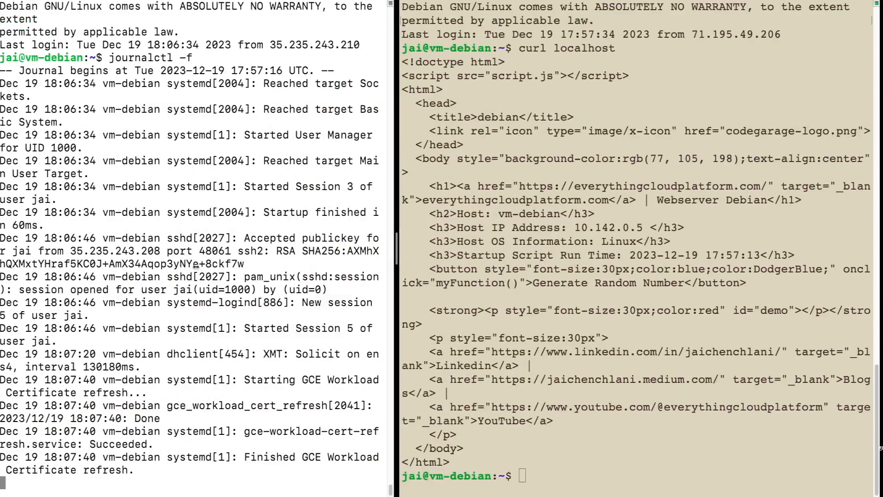
pyautogui.hotkey('ctrl', 'c')
pyautogui.press('Return')
pyautogui.press('Return')
pyautogui.write('exit')
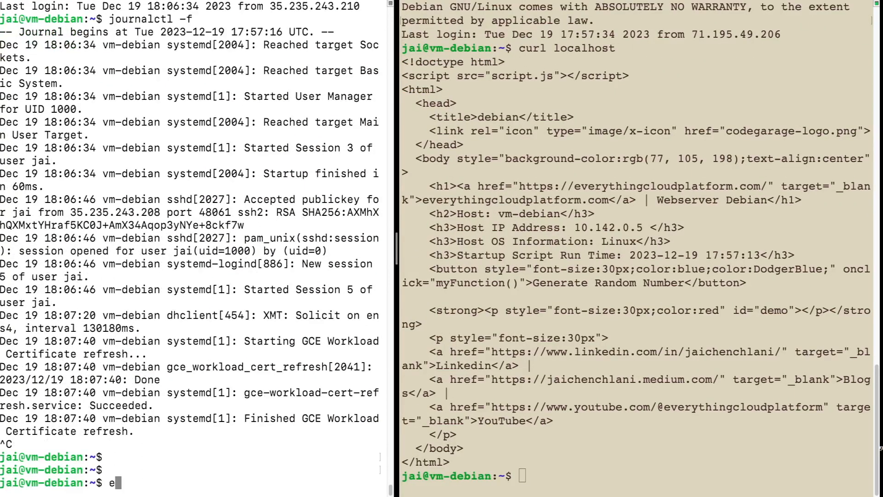
pyautogui.press('Return')
pyautogui.write('clear')
pyautogui.press('Return')
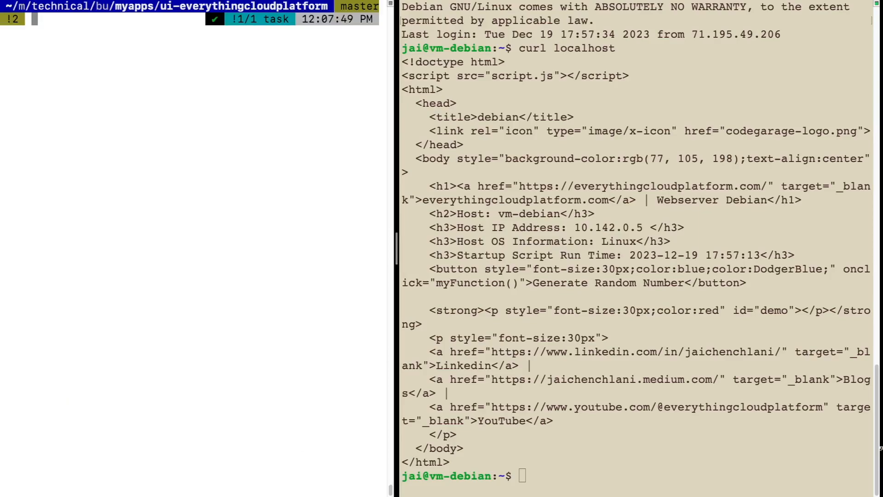
# Step: List the project's VMs from the local prompt with gcloud compute instances list
pyautogui.write('gcloud compute instan')
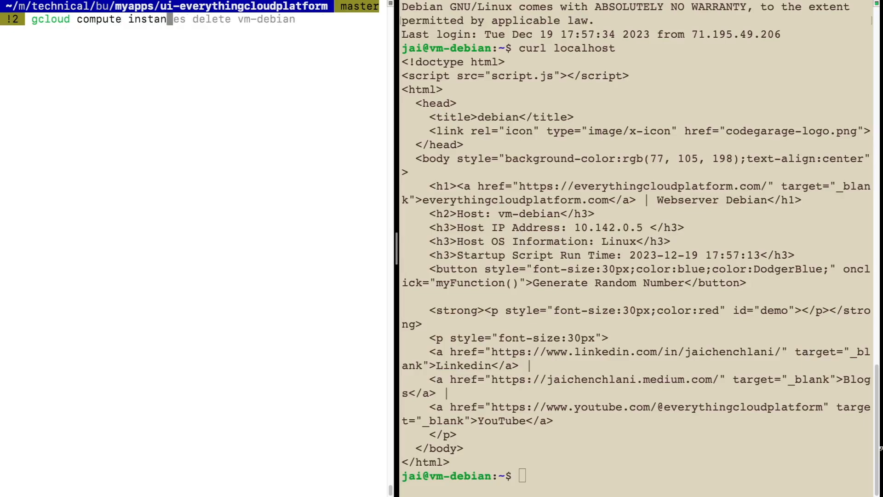
pyautogui.write('ces list')
pyautogui.press('Return')
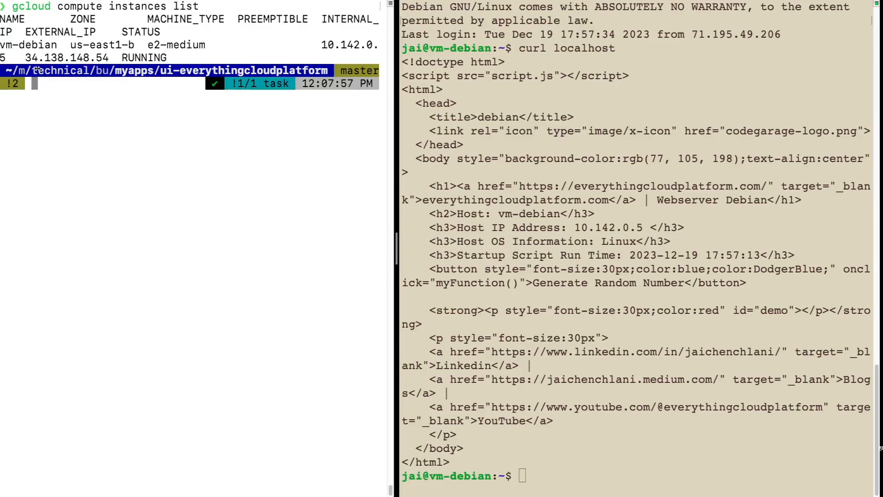
# Step: Request the web page through the VM's external IP with curl 34.138.148.54 from the local prompt
pyautogui.moveTo(26, 58); pyautogui.dragTo(111, 58)
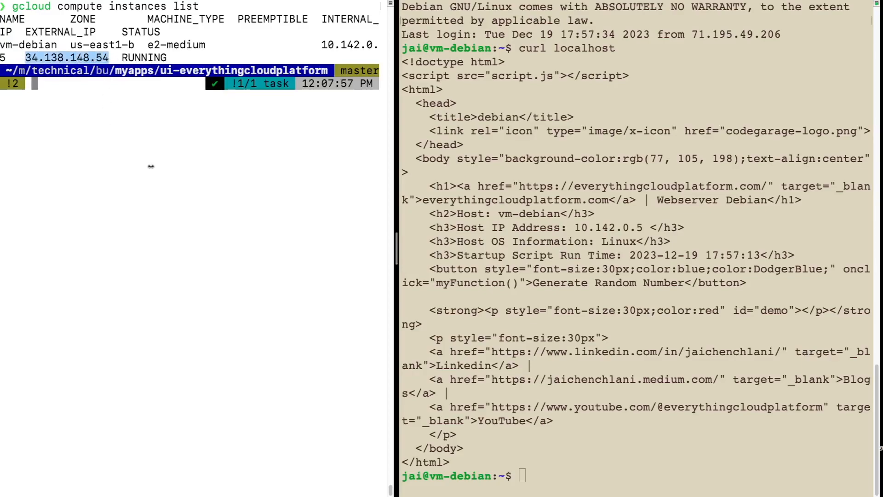
pyautogui.click(150, 210)
pyautogui.write('curl')
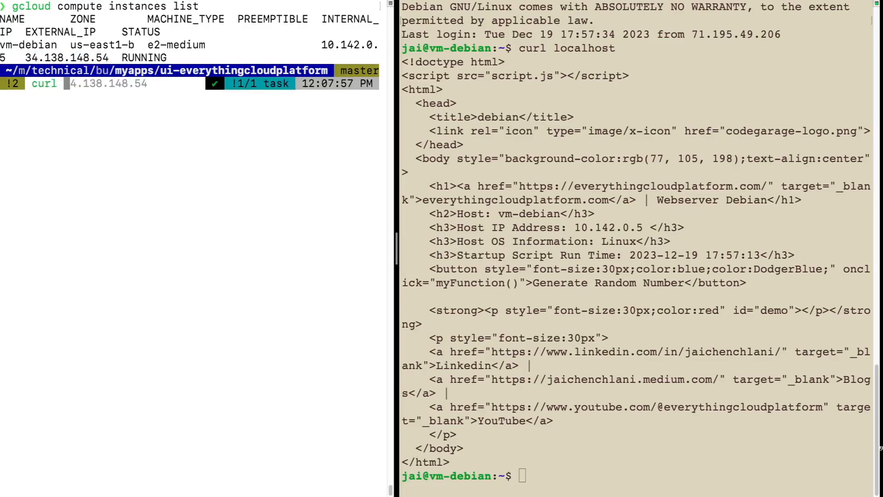
pyautogui.press('Right')
pyautogui.press('Return')
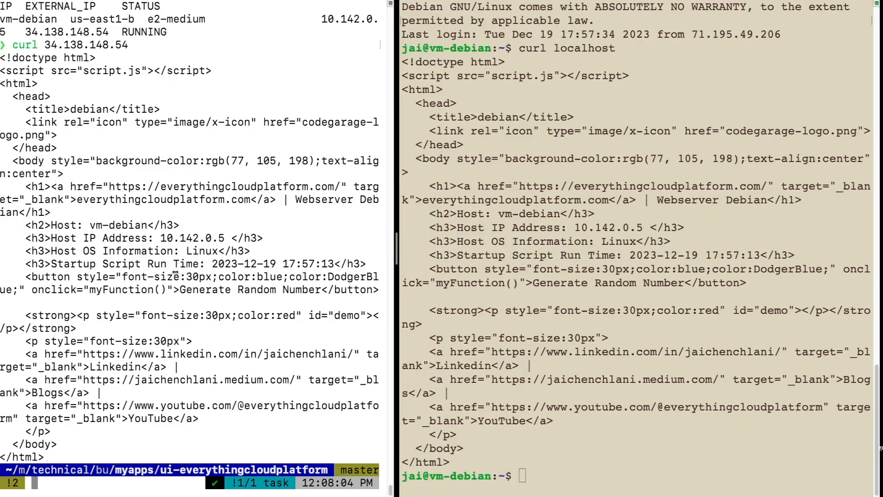
# Step: Switch to the browser and rerun the Logs Explorer query for the last 10 minutes
pyautogui.hotkey('ctrl', 'Right')
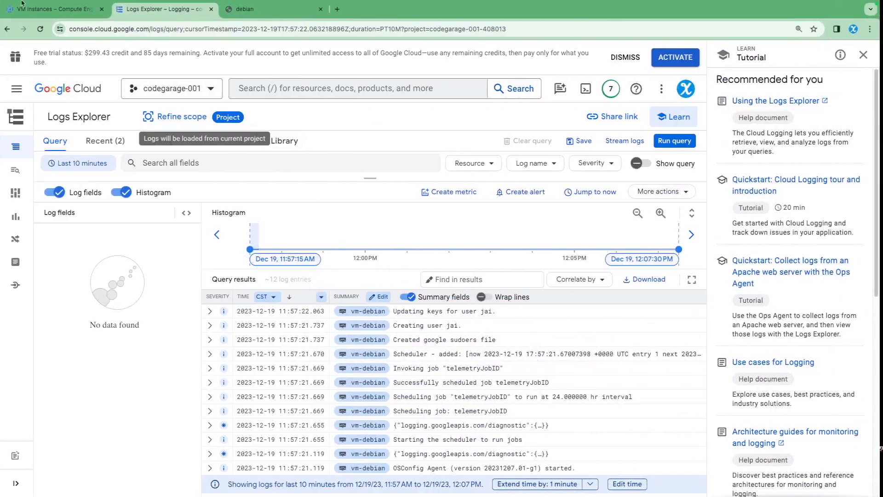
pyautogui.click(674, 141)
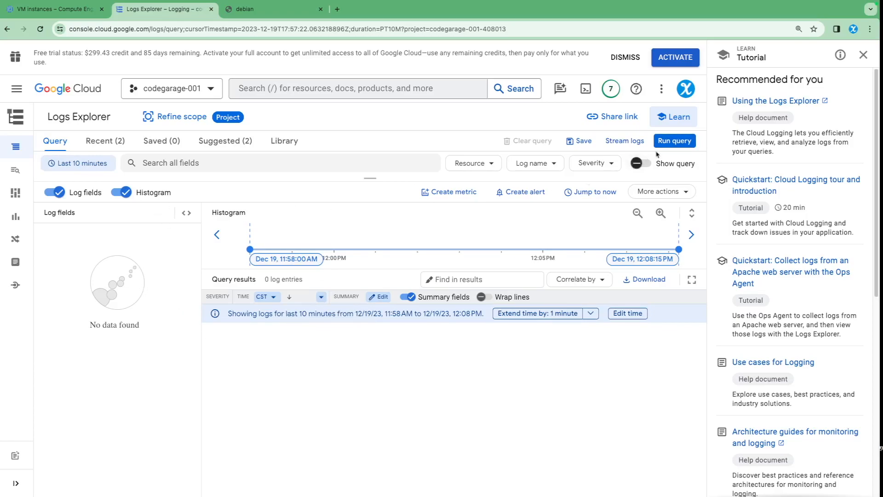
pyautogui.click(675, 141)
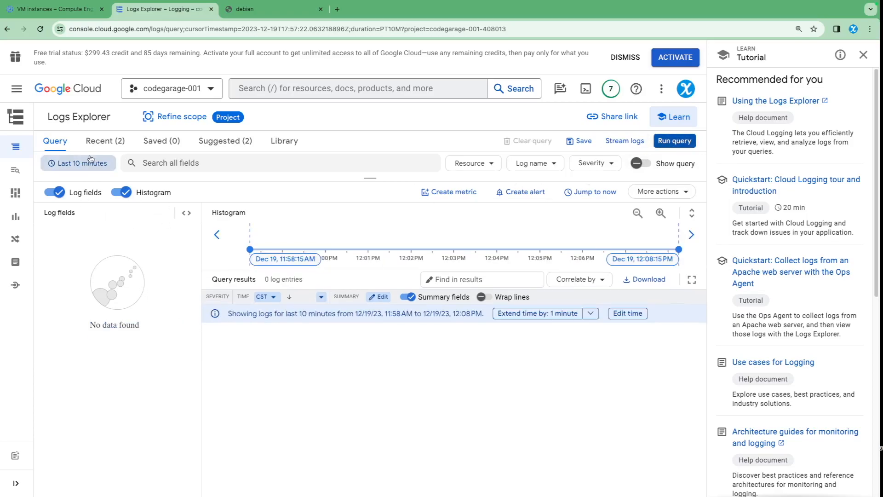
# Step: Set the Logs Explorer time range to last 5 minutes and run the query
pyautogui.click(79, 163)
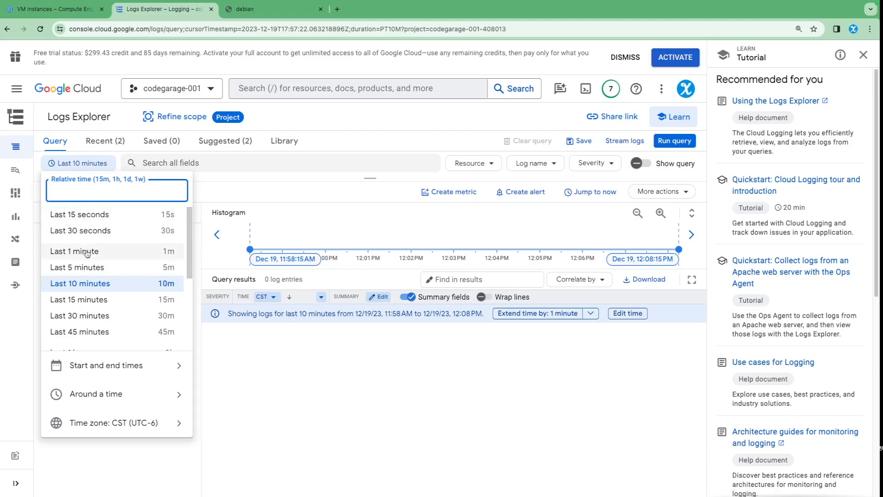
pyautogui.click(87, 268)
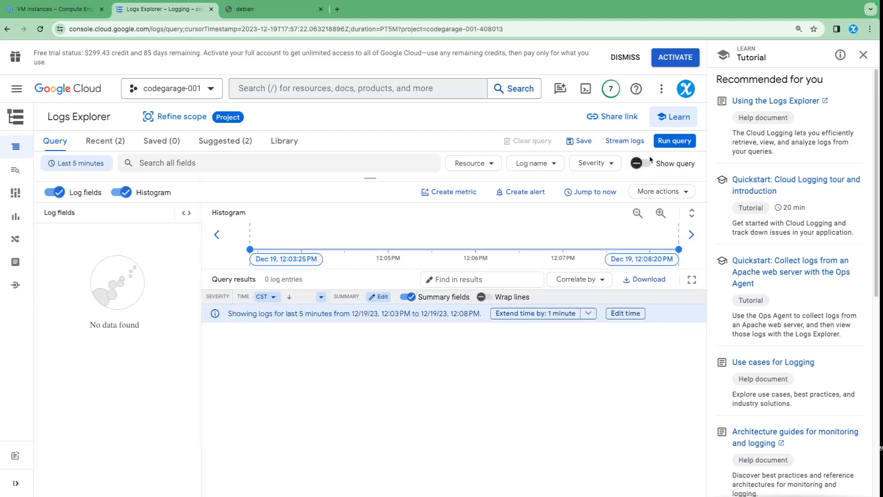
pyautogui.click(675, 141)
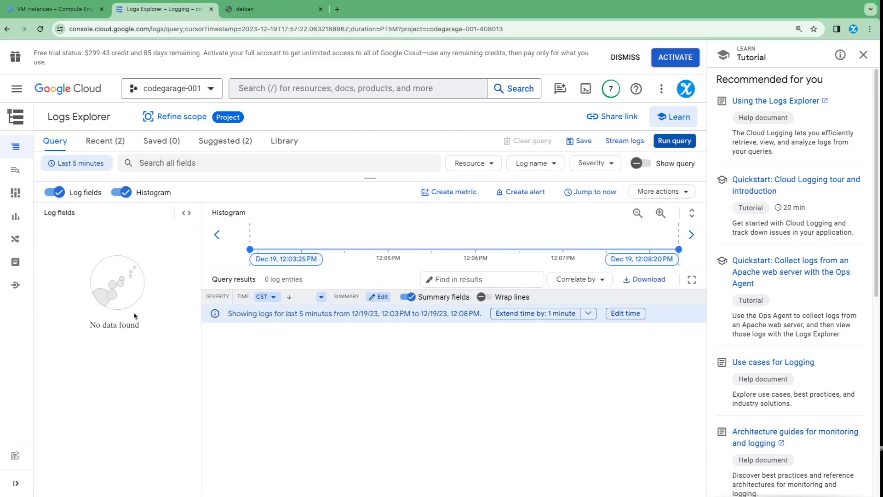
# Step: Set the Logs Explorer time range to last 30 minutes and look through the returned log entries
pyautogui.click(78, 163)
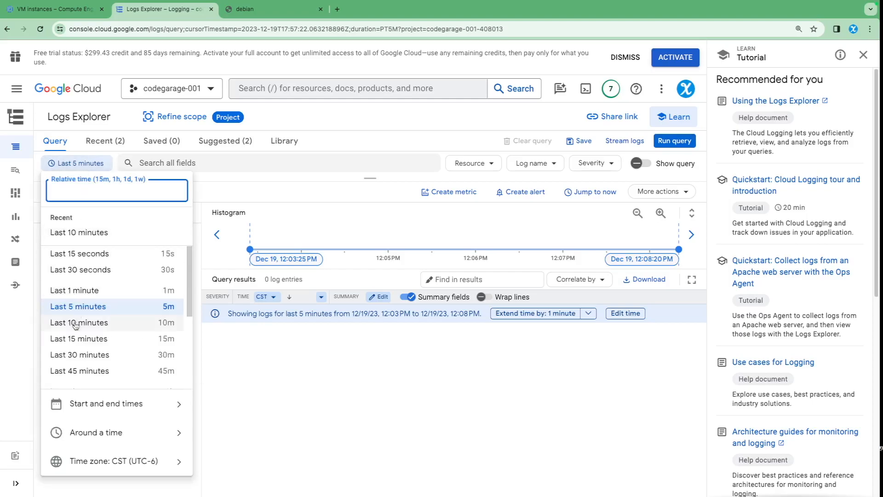
pyautogui.click(72, 355)
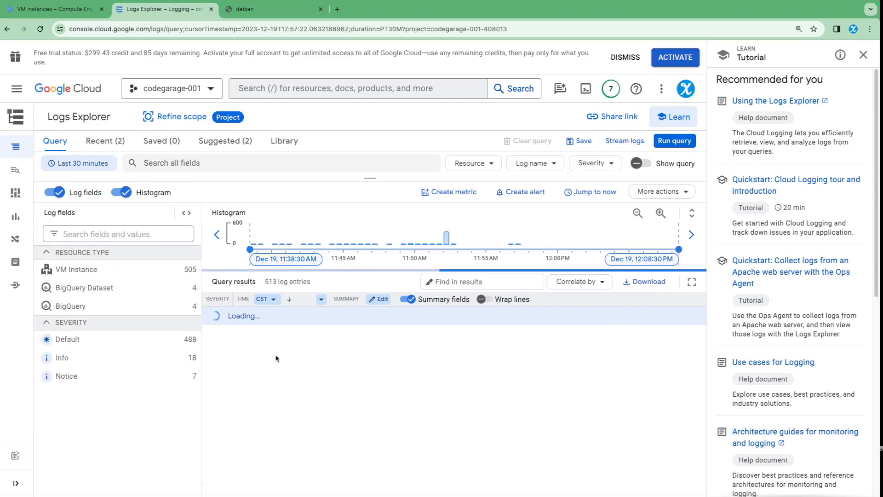
pyautogui.scroll(-10, 403, 384)
pyautogui.scroll(10, 405, 386)
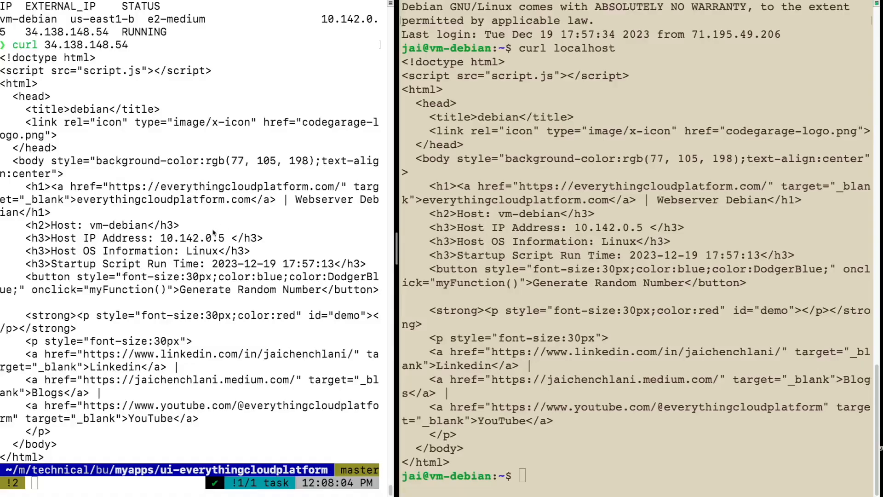
# Step: Switch back to the terminal and clear the screen of the white local pane
pyautogui.click(213, 233)
pyautogui.write('clear')
pyautogui.press('Return')
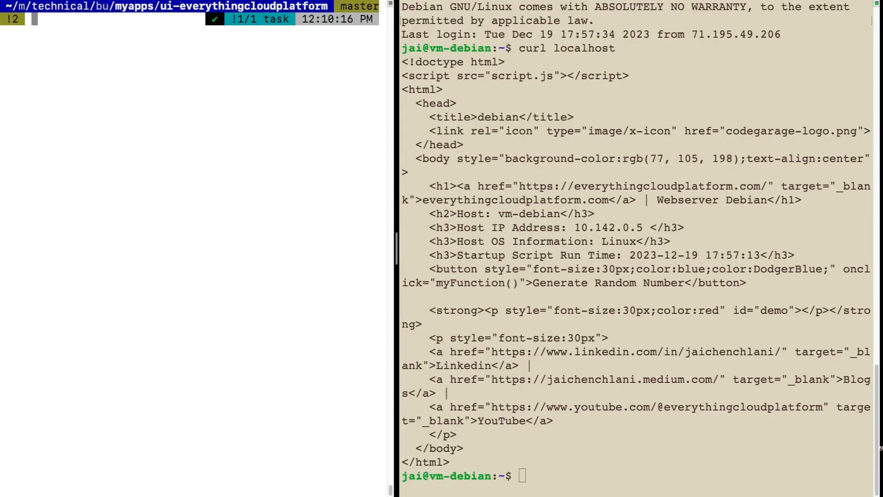
# Step: Run a loop in the local pane that sends 100 curl requests to 34.138.148.54, echoing the counter each time
pyautogui.write('for')
pyautogui.press('Right')
pyautogui.press('Left')
pyautogui.press('Left')
pyautogui.press('Left')
pyautogui.press('Left')
pyautogui.press('Left')
pyautogui.press('Left')
pyautogui.press('Left')
pyautogui.press('Left')
pyautogui.press('Left')
pyautogui.press('Left')
pyautogui.press('Left')
pyautogui.press('Left')
pyautogui.press('Left')
pyautogui.press('Left')
pyautogui.press('Left')
pyautogui.press('Left')
pyautogui.press('Left')
pyautogui.press('Left')
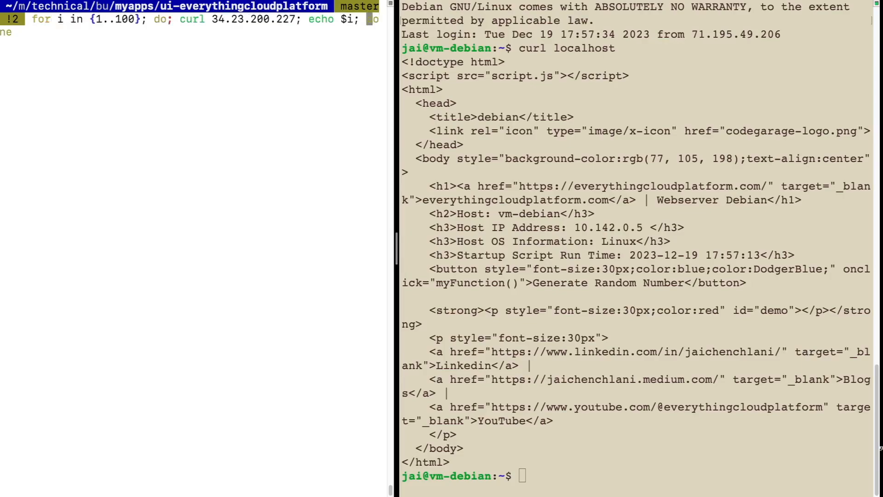
pyautogui.press('Right')
pyautogui.press('Right')
pyautogui.press('Right')
pyautogui.press('BackSpace')
pyautogui.press('BackSpace')
pyautogui.press('BackSpace')
pyautogui.press('BackSpace')
pyautogui.press('BackSpace')
pyautogui.press('BackSpace')
pyautogui.press('BackSpace')
pyautogui.press('BackSpace')
pyautogui.press('BackSpace')
pyautogui.press('BackSpace')
pyautogui.press('BackSpace')
pyautogui.press('BackSpace')
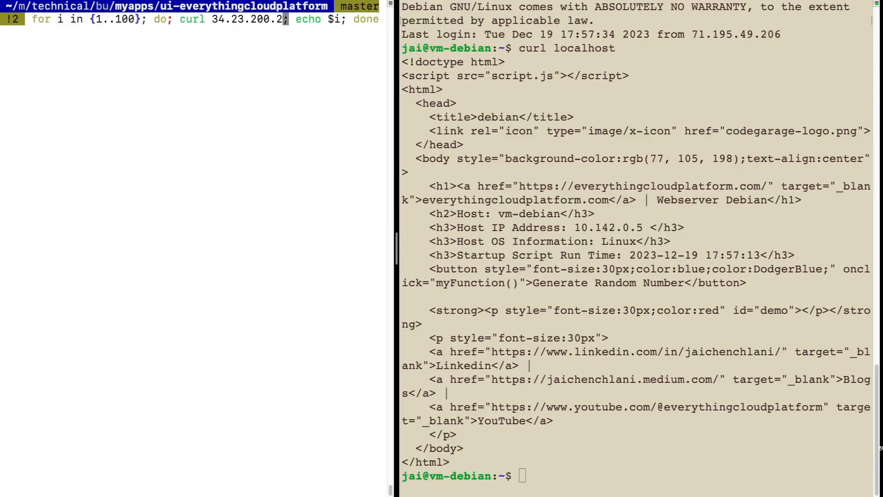
pyautogui.write('4.138.148.54')
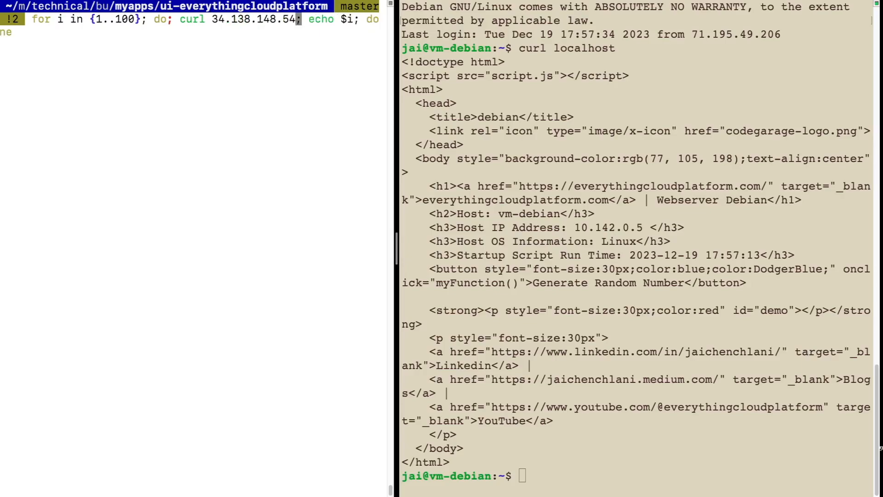
pyautogui.press('Return')
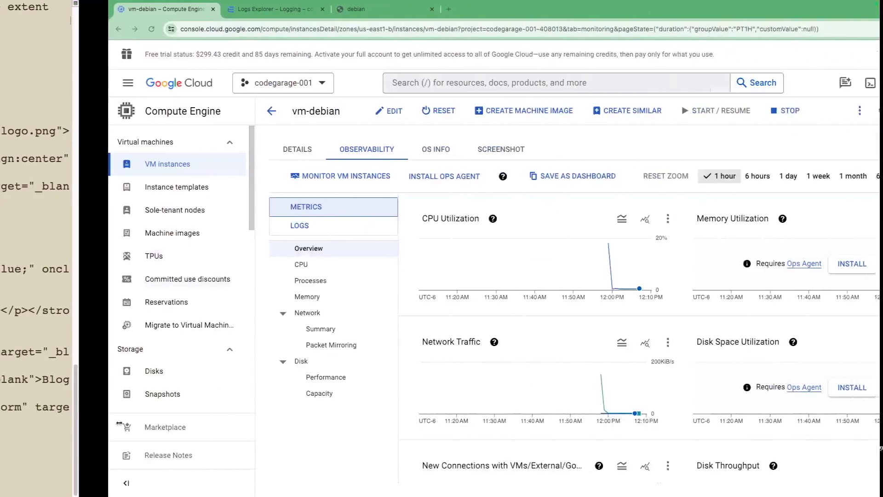
# Step: Switch to the browser, rerun the Logs Explorer query, and open Install Ops Agent from vm-debian's observability page
pyautogui.click(165, 8)
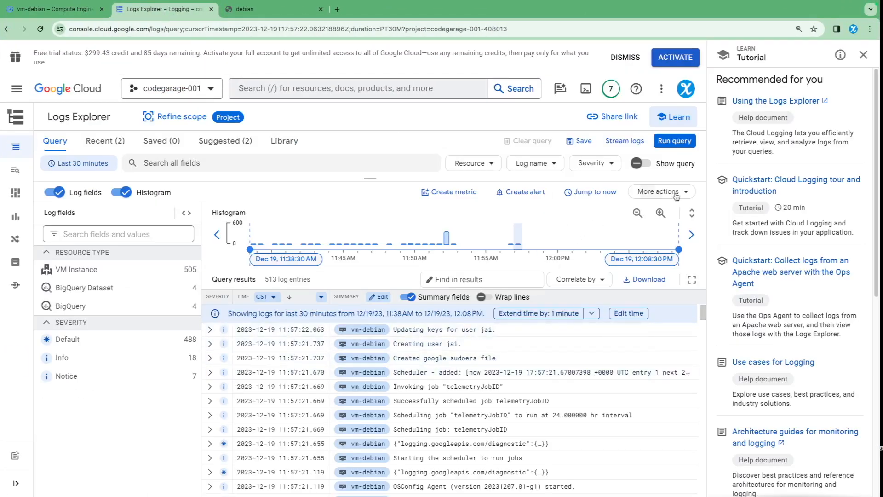
pyautogui.click(675, 141)
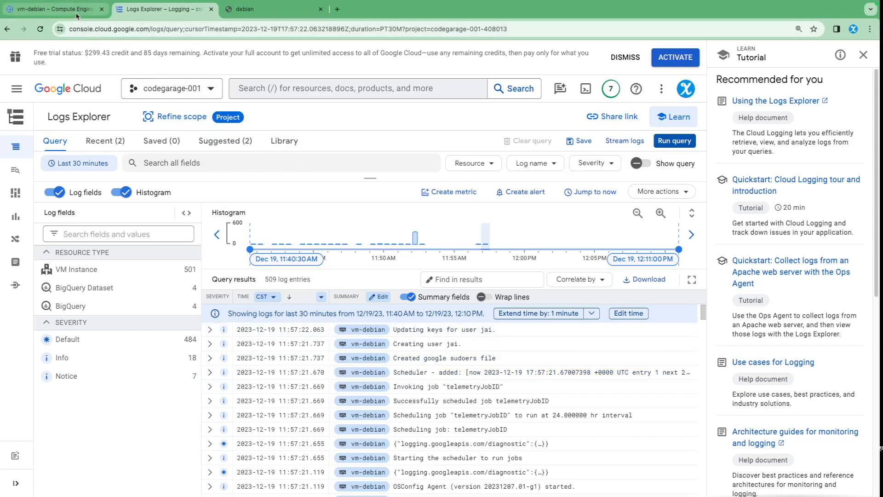
pyautogui.click(54, 9)
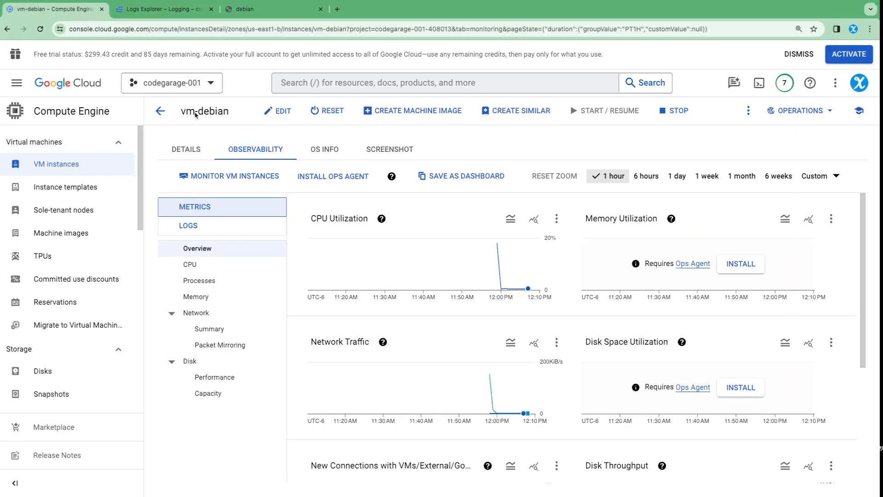
pyautogui.click(344, 182)
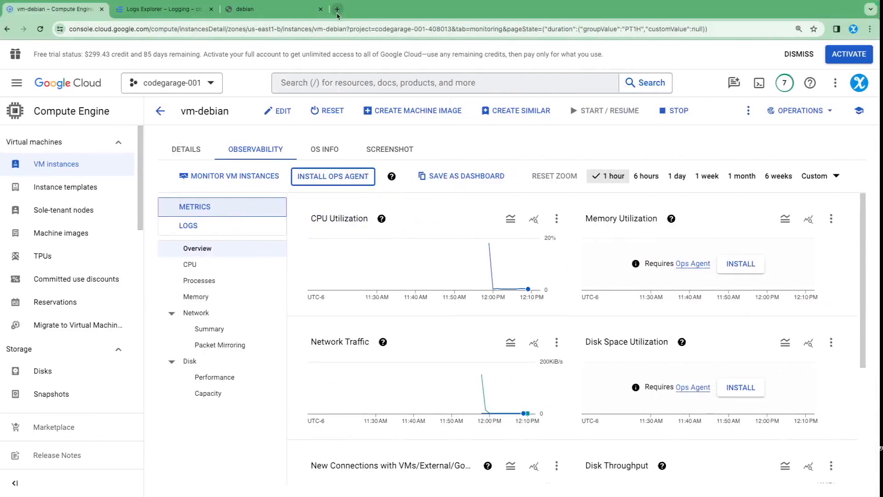
# Step: Open the Ops Agent overview documentation in a new tab, review its logging features, and expand the installation topics
pyautogui.click(336, 9)
pyautogui.write('https://cloud.google.com/stackdriver/docs/solutions/agents/ops-agent')
pyautogui.press('Return')
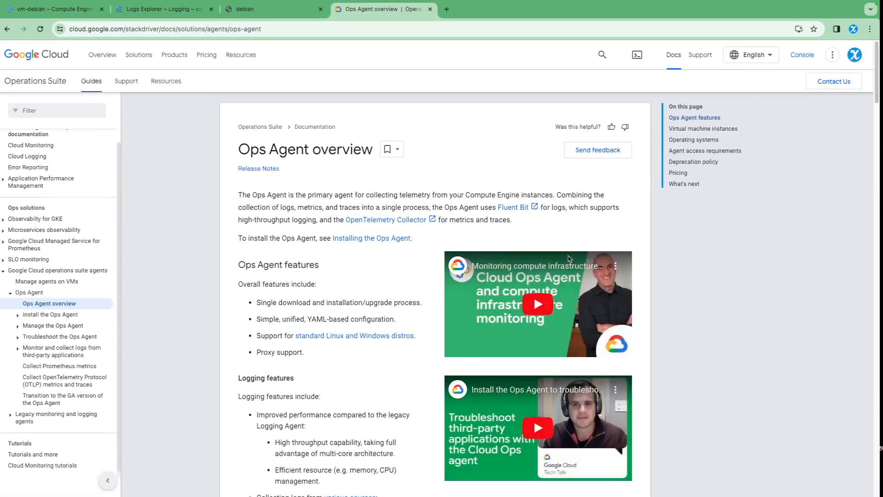
pyautogui.scroll(-7, 304, 378)
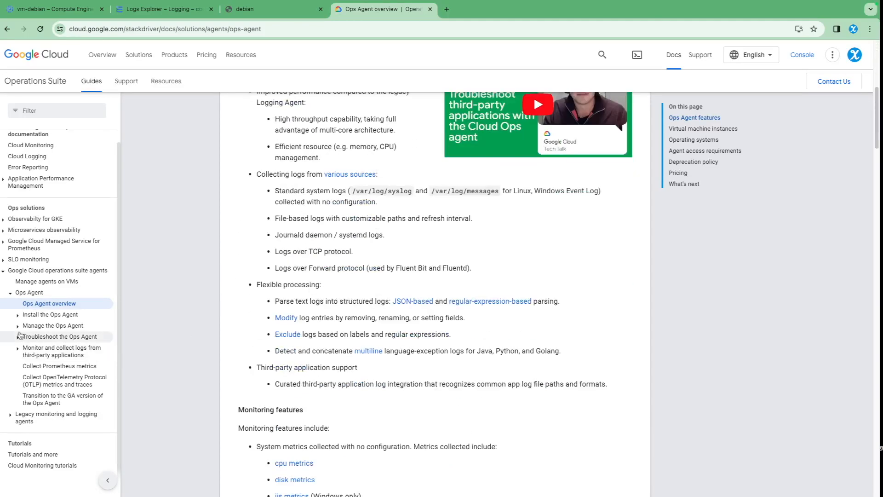
pyautogui.click(12, 317)
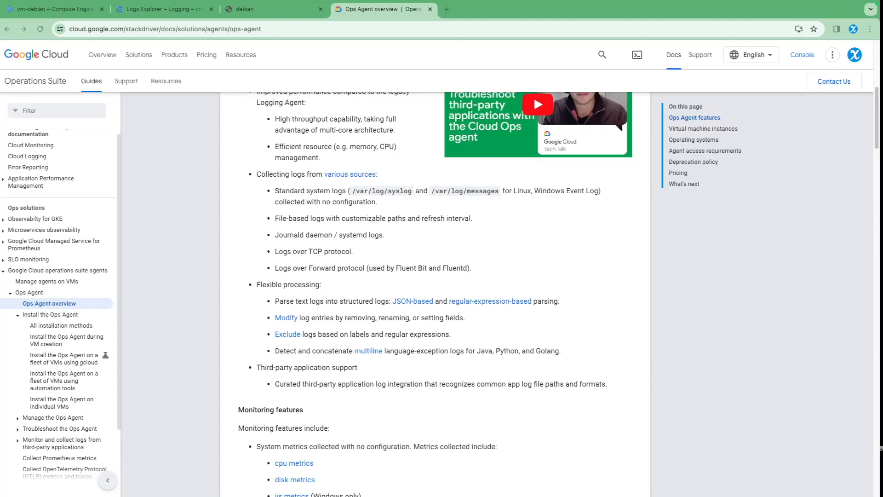
# Step: Open the guide to installing the Ops Agent on individual VMs in a new tab and find the latest-version commands
pyautogui.click(448, 9)
pyautogui.write('https://cloud.google.com/stackdriver/docs/solutions/agents/ops-agent/installation#agent-version-debian-ubuntu')
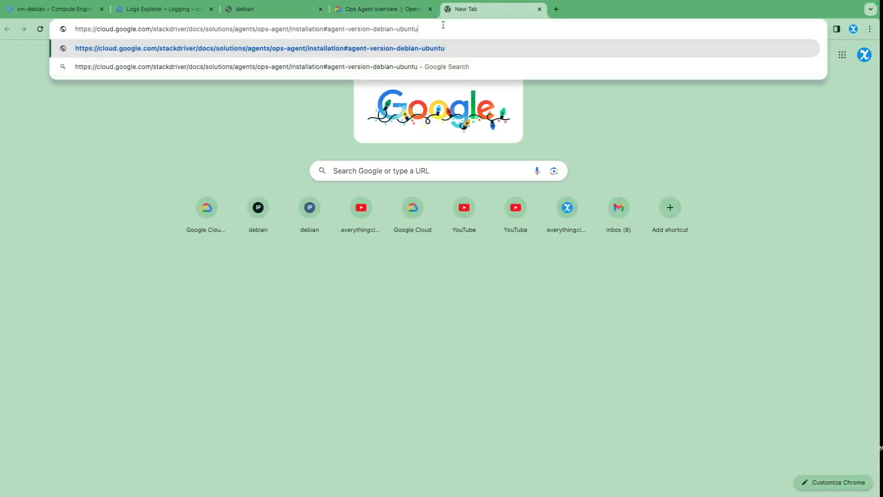
pyautogui.press('Return')
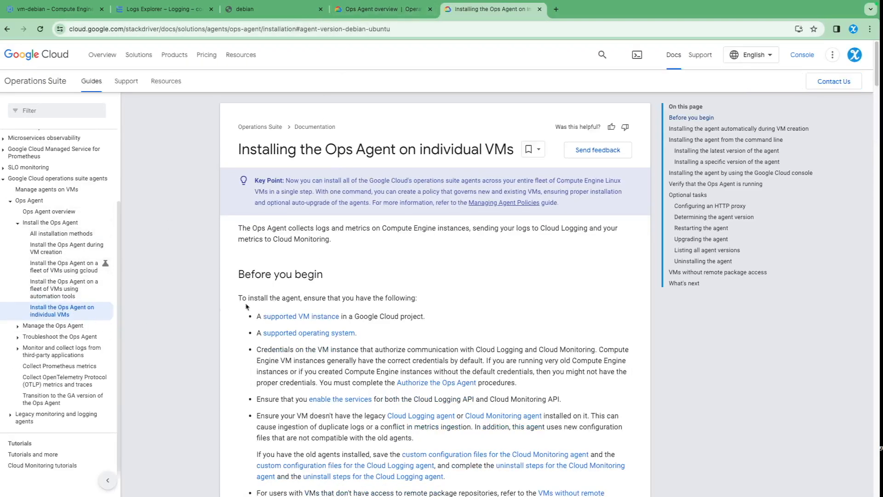
pyautogui.scroll(-15, 321, 300)
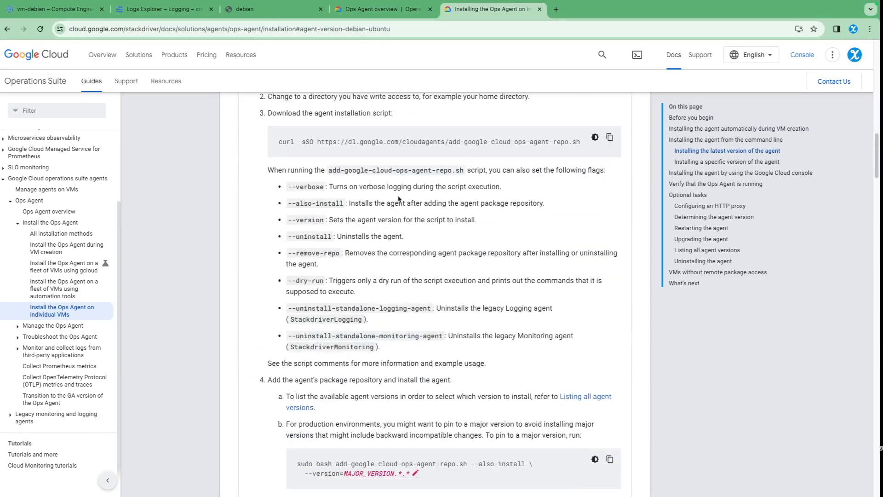
pyautogui.hotkey('ctrl', 'Left')
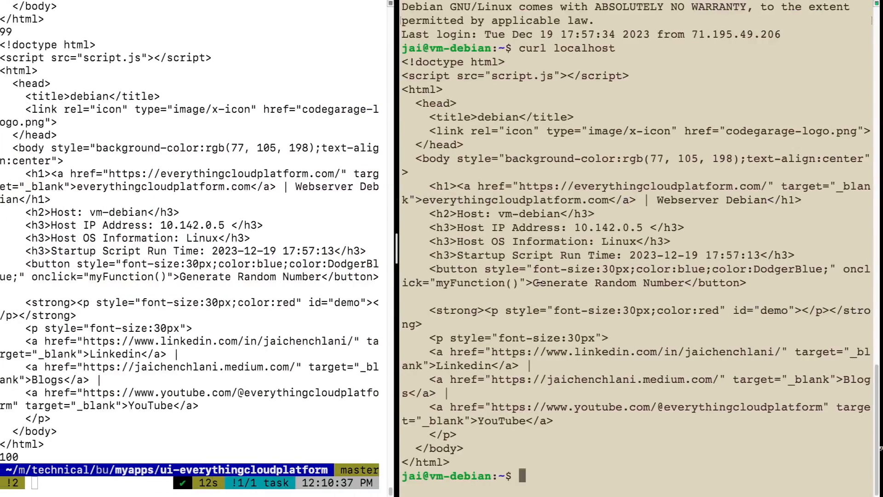
pyautogui.hotkey('ctrl', 'l')
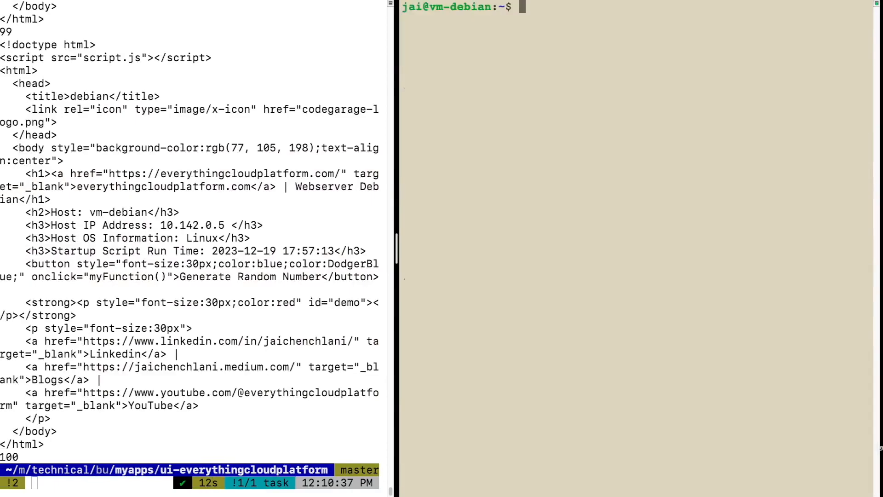
pyautogui.hotkey('ctrl', 'Right')
pyautogui.click(548, 138)
pyautogui.write('sudo curl -sSO https://dl.google.com/cloudagents/add-google-cloud-ops-agent-repo.sh')
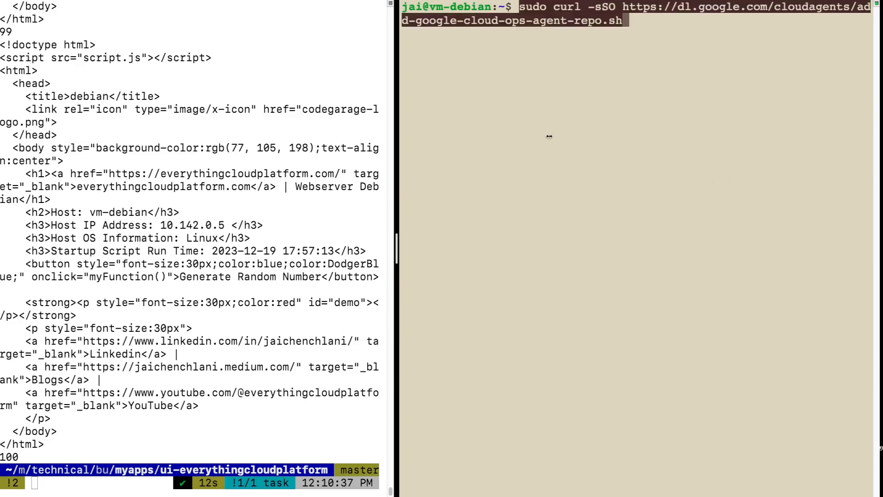
pyautogui.press('Return')
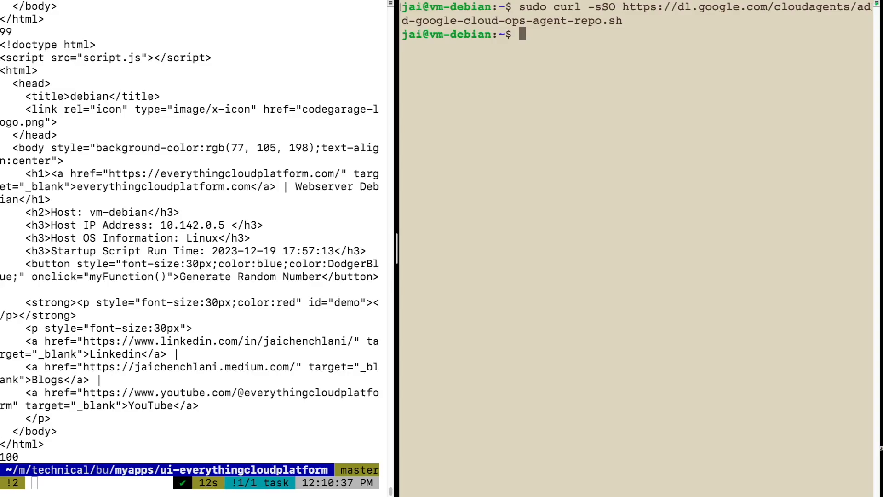
# Step: Add the agent's package repository and install google-cloud-ops-agent on vm-debian, watching the package being unpacked
pyautogui.write('sudo bash add-google-cloud-ops-agent-repo.sh --also-install')
pyautogui.press('Return')
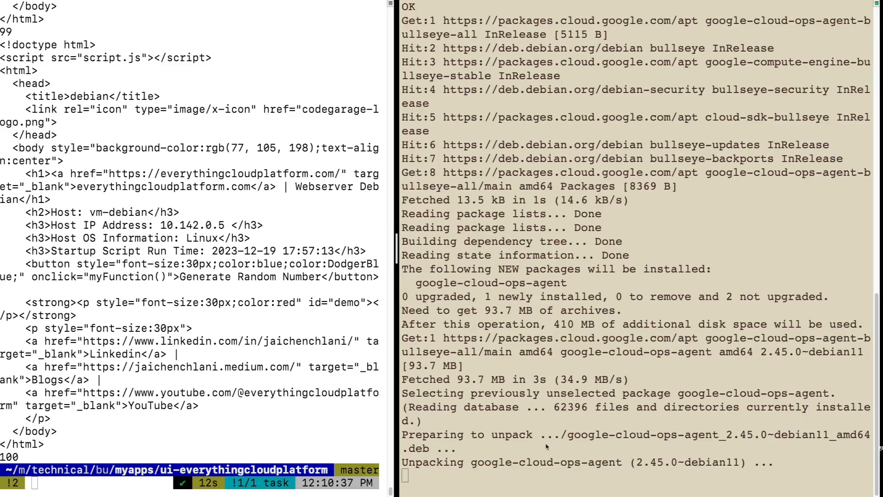
pyautogui.click(480, 463)
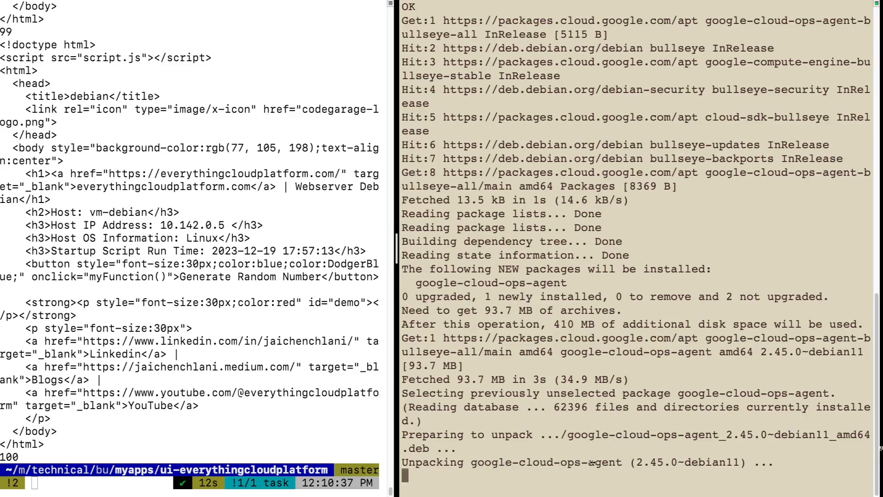
pyautogui.tripleClick(553, 462)
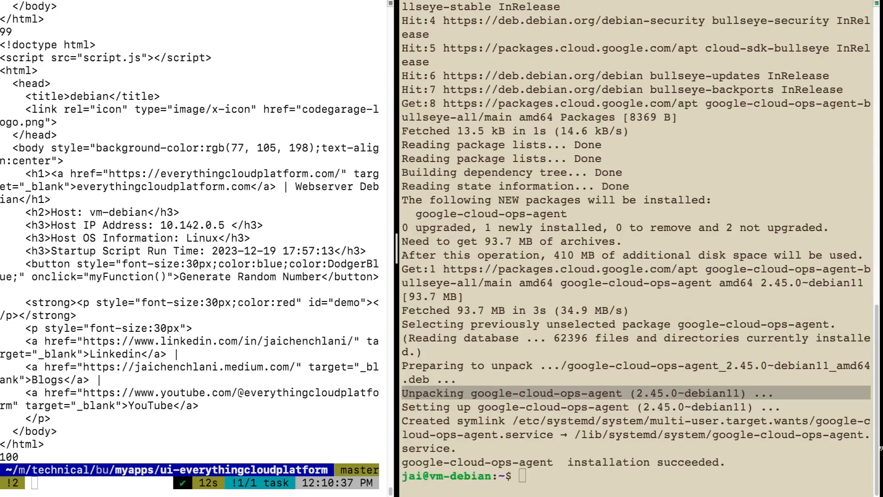
# Step: Clear the vm-debian pane and check the google-cloud-ops-agent service with systemctl status, closing the output after review
pyautogui.click(574, 266)
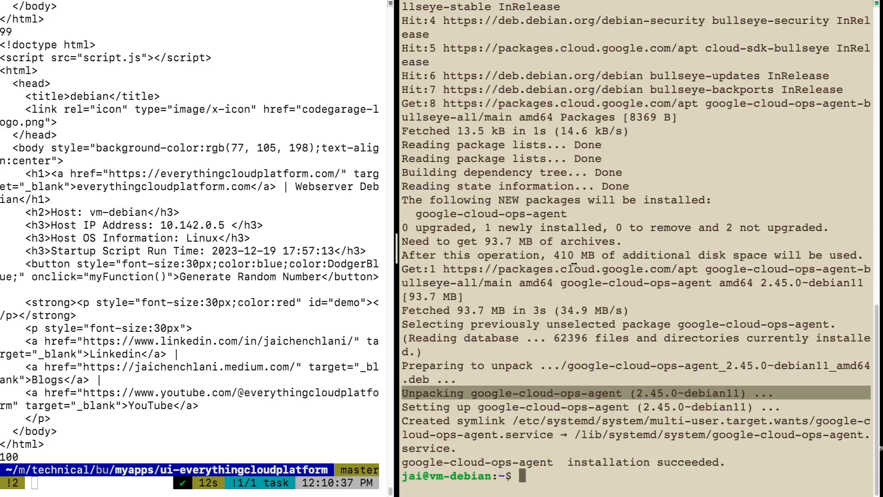
pyautogui.write('clear')
pyautogui.press('Return')
pyautogui.write('systemctl status')
pyautogui.write('google-cloud-ops-agent')
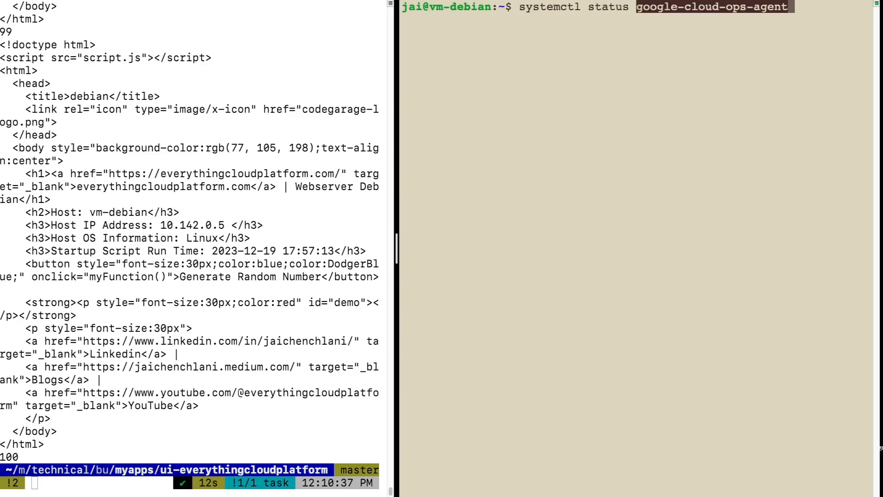
pyautogui.press('Return')
pyautogui.moveTo(475, 37); pyautogui.dragTo(532, 84)
pyautogui.click(550, 131)
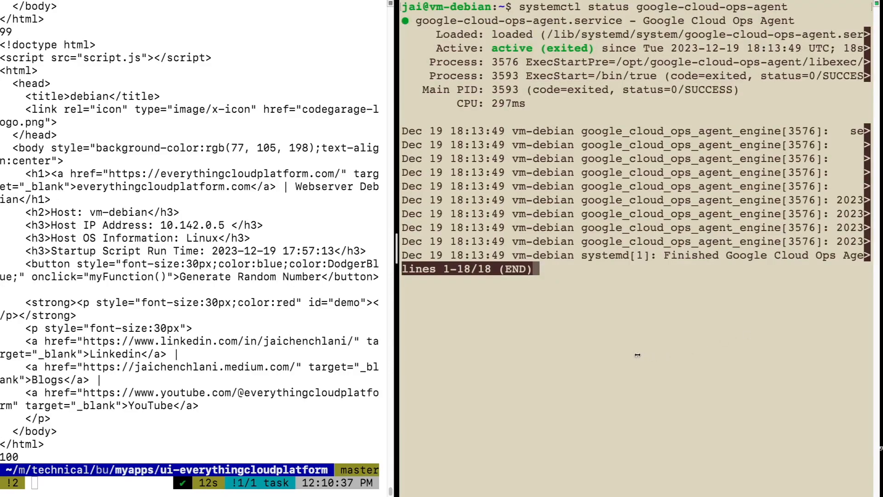
pyautogui.press('q')
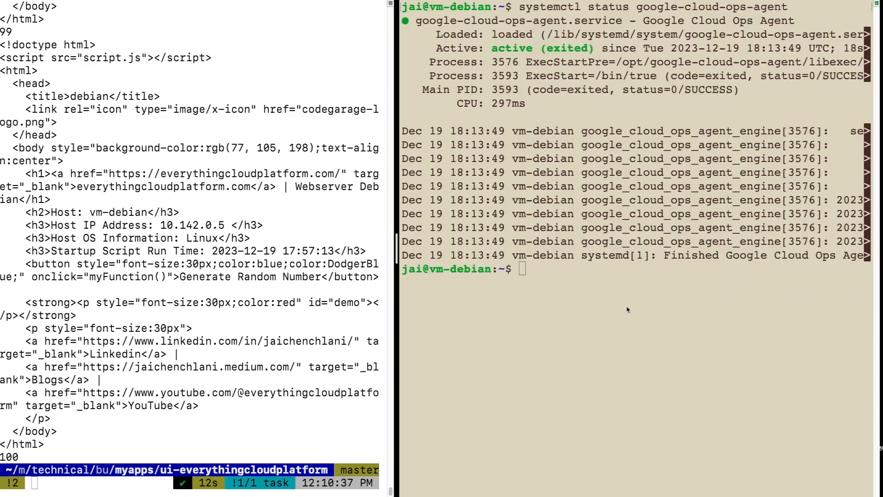
# Step: List the contents of vm-debian's root directory and look over the folders
pyautogui.click(522, 324)
pyautogui.write('ls /')
pyautogui.press('Return')
pyautogui.moveTo(413, 282); pyautogui.dragTo(663, 321)
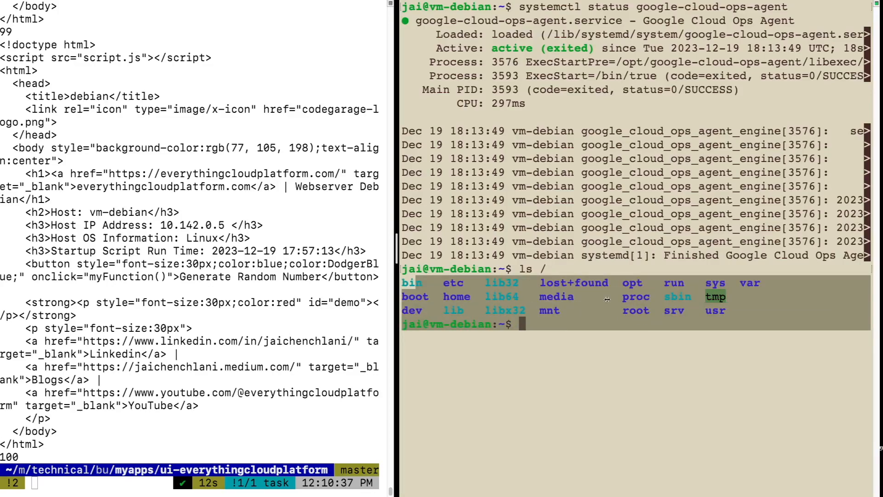
pyautogui.click(630, 344)
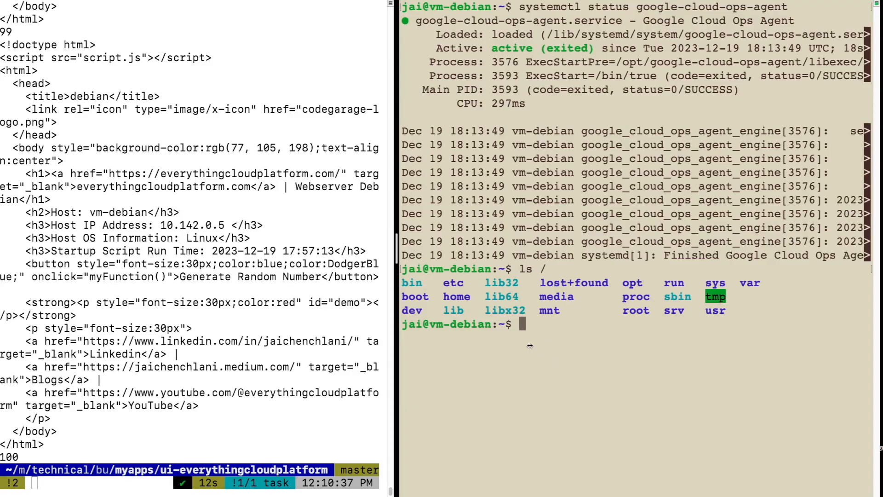
# Step: Display /etc/google-cloud-ops-agent/config.yaml with sudo cat and review its contents
pyautogui.write('sudo')
pyautogui.write('/etc/google-cloud-ops-agent/config.yaml')
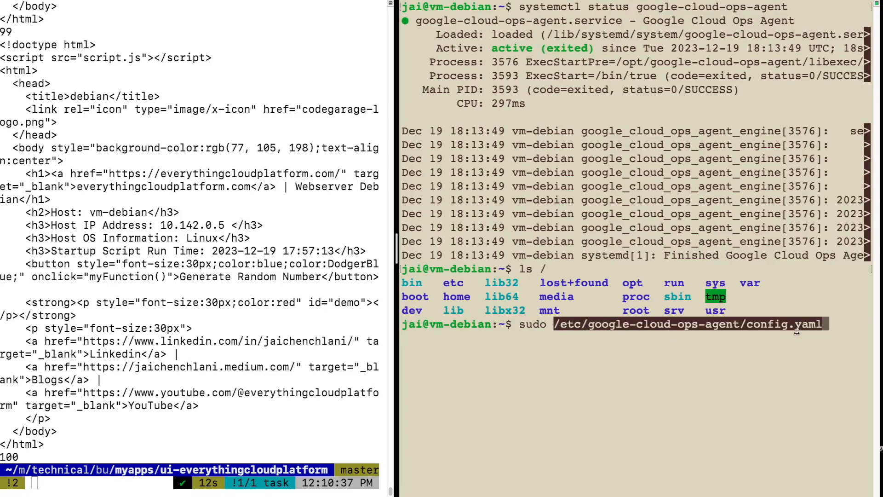
pyautogui.press('Return')
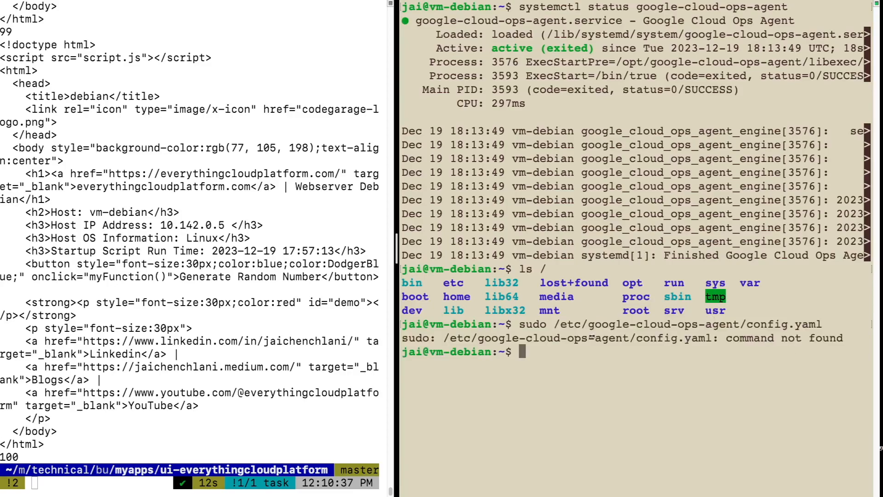
pyautogui.press('Up')
pyautogui.hotkey('alt', 'b')
pyautogui.hotkey('alt', 'b')
pyautogui.hotkey('alt', 'b')
pyautogui.hotkey('alt', 'b')
pyautogui.hotkey('alt', 'b')
pyautogui.hotkey('alt', 'b')
pyautogui.hotkey('alt', 'b')
pyautogui.press('Left')
pyautogui.write('cat')
pyautogui.press('Return')
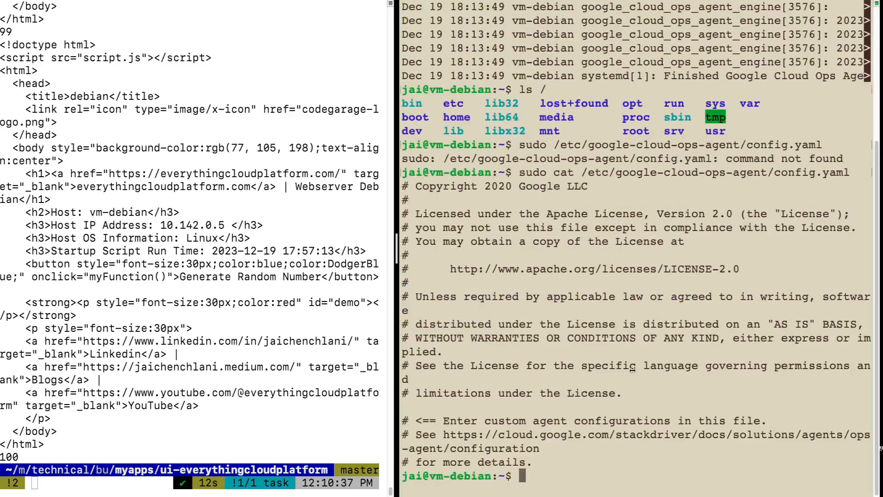
pyautogui.moveTo(464, 227); pyautogui.dragTo(598, 474)
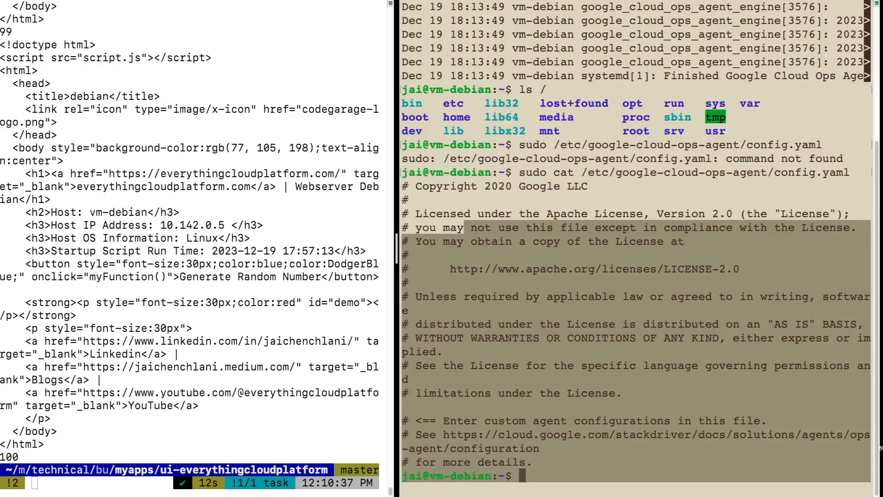
pyautogui.click(882, 449)
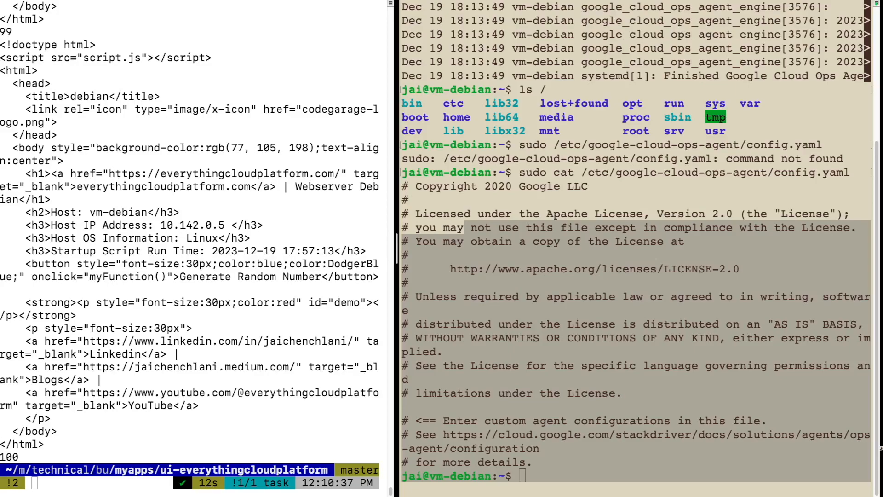
# Step: Clear and widen the vm-debian pane, and write Apache metrics, apache_access and apache_error receivers and pipelines to /etc/google-cloud-ops-agent/config.yaml using sudo tee
pyautogui.click(689, 192)
pyautogui.write('clear')
pyautogui.press('Return')
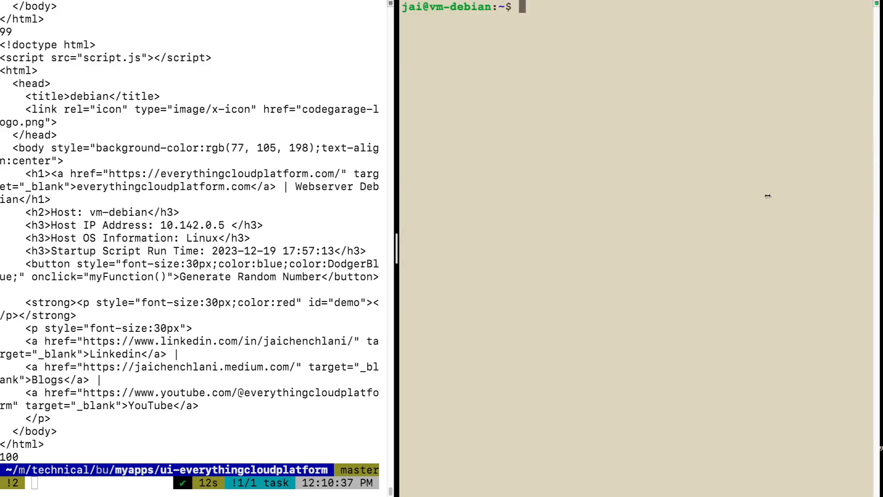
pyautogui.moveTo(398, 248); pyautogui.dragTo(316, 237)
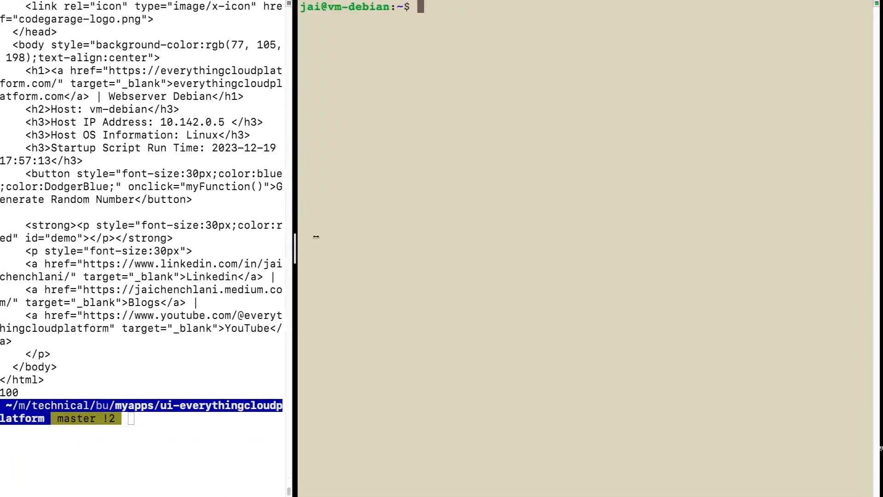
pyautogui.write('sudo tee /etc/google-cloud-ops-agent/config.yaml > /dev/null << EOF metrics:   receivers:     apache:       type: apache   service:     pipelines:       apache:         receivers:           - apache logging:   receivers:     apache_access:       type: apache_access     apache_error:       type: apache_error   service:     pipelines:       apache:         receivers:           - apache_access           - apache_error EOF')
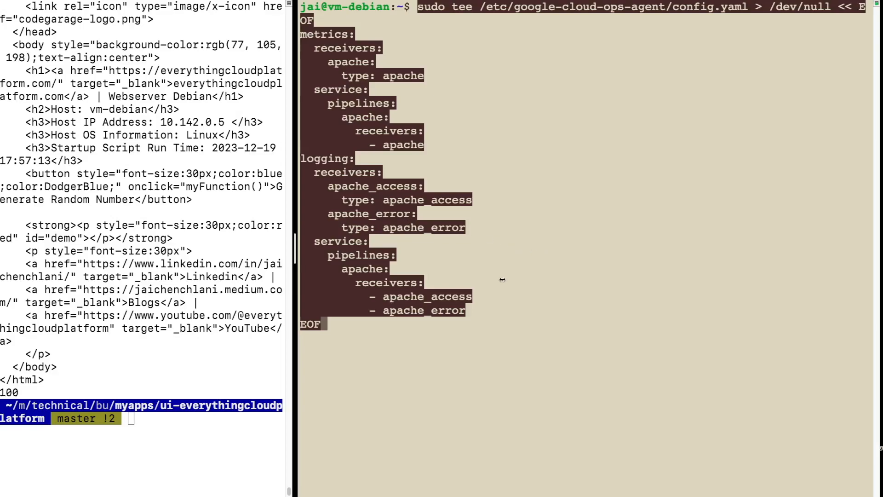
pyautogui.press('Return')
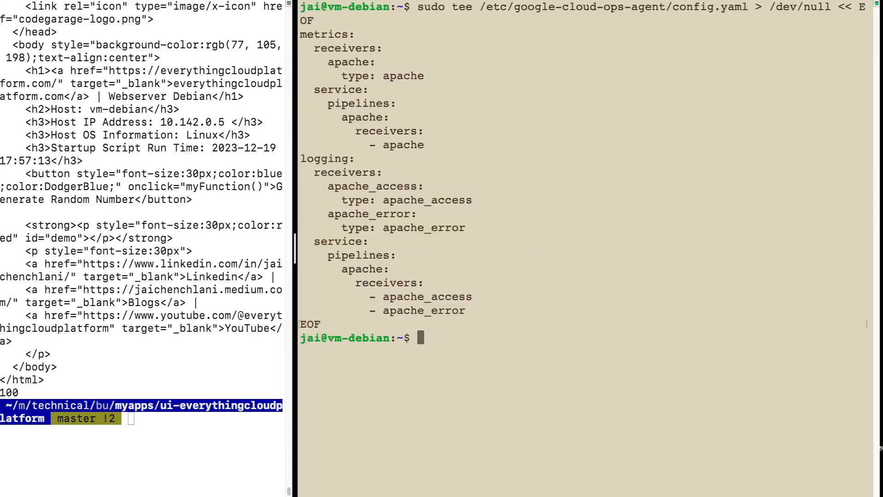
# Step: Display /etc/google-cloud-ops-agent/config.yaml on vm-debian with sudo cat to check the written configuration
pyautogui.scroll(-5, 584, 248)
pyautogui.write('clear')
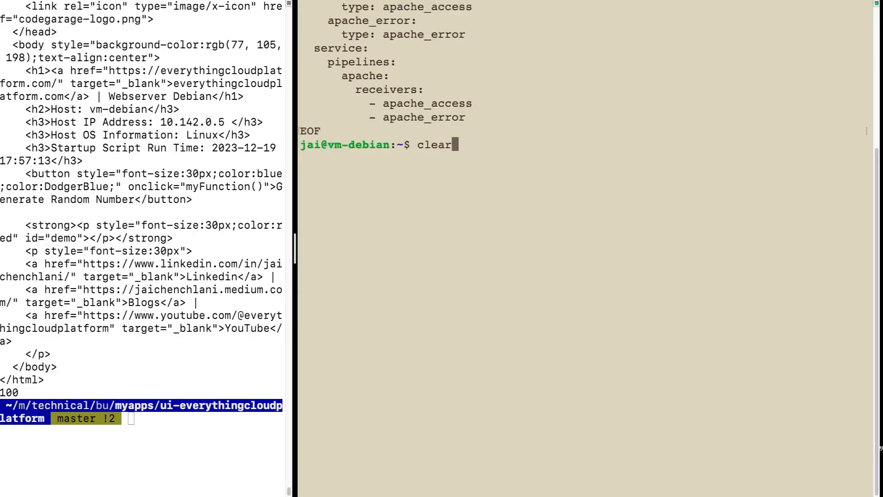
pyautogui.press('Up')
pyautogui.press('Up')
pyautogui.press('Return')
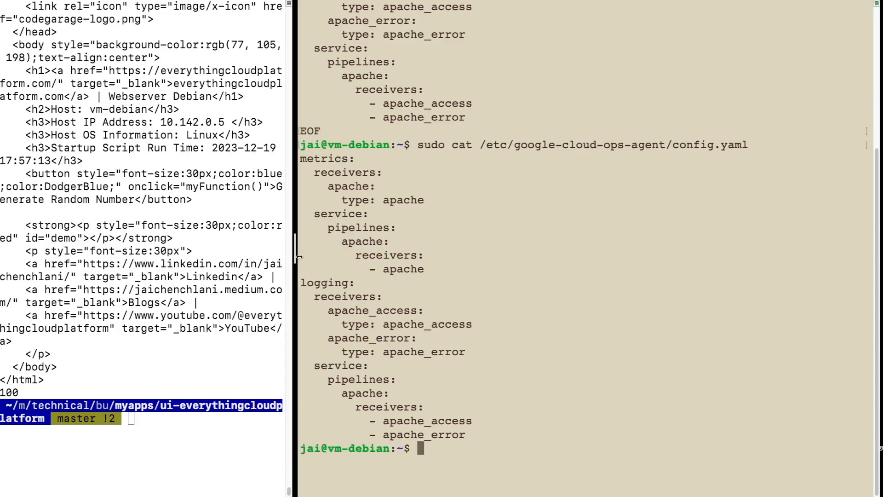
# Step: Widen and clear the local terminal pane, and rerun the loop sending 100 curl requests to 34.138.148.54
pyautogui.moveTo(296, 253); pyautogui.dragTo(423, 253)
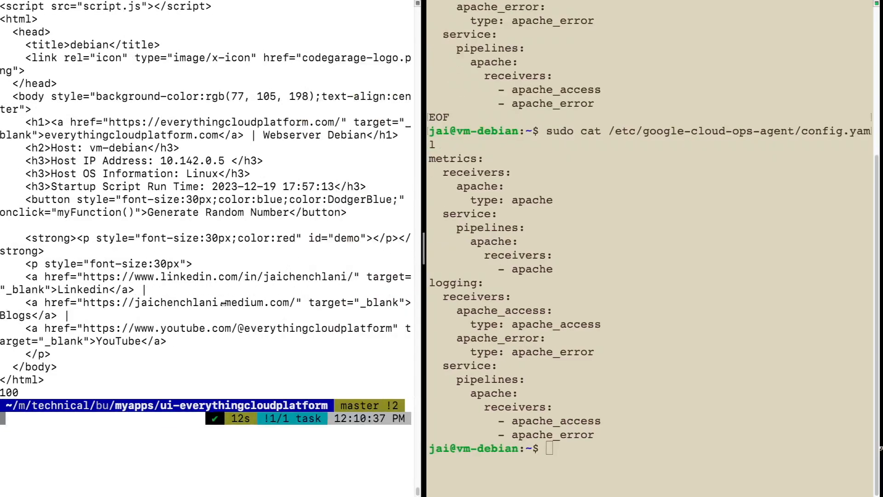
pyautogui.write('clear')
pyautogui.press('Return')
pyautogui.press('Up')
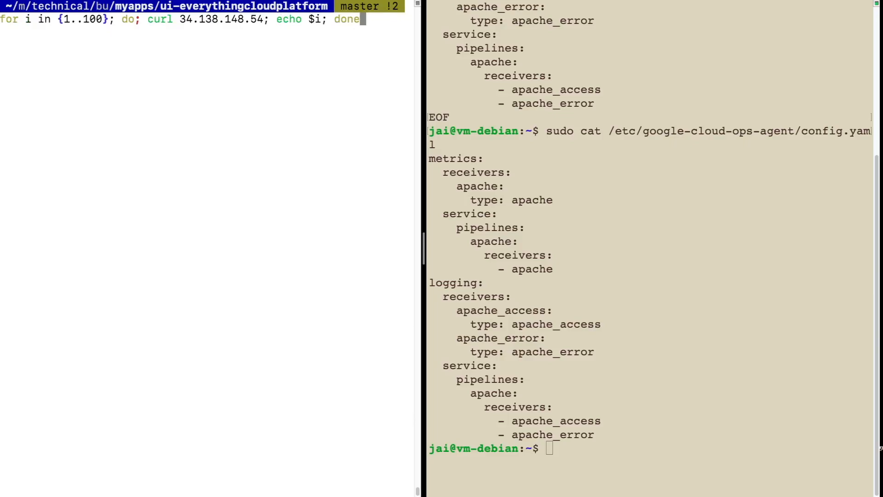
pyautogui.press('Return')
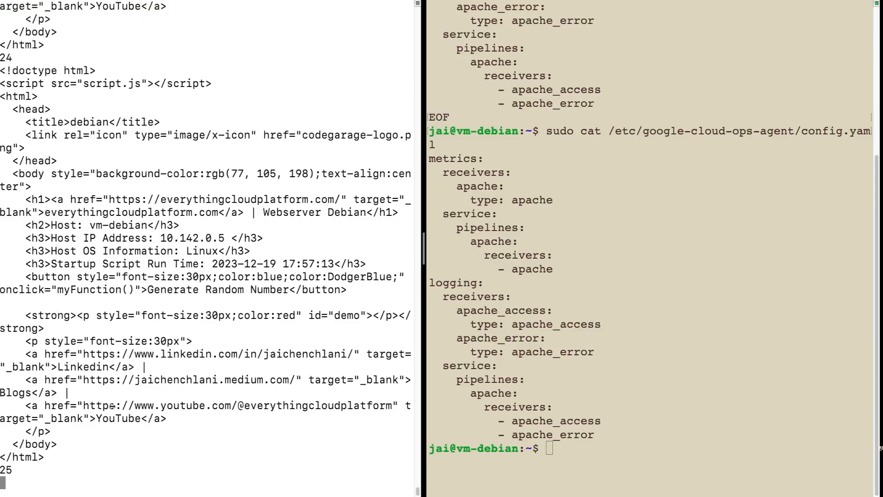
# Step: Request the Apache page from within vm-debian with curl localhost and highlight part of the returned HTML
pyautogui.click(573, 380)
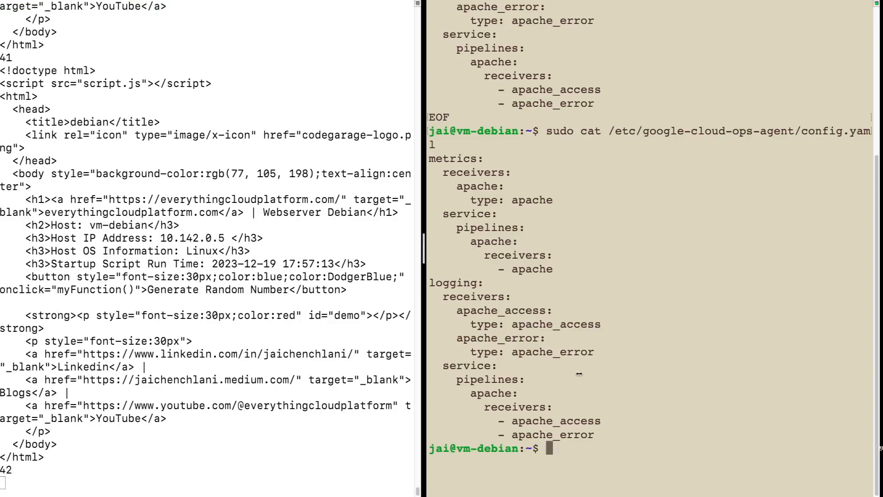
pyautogui.write('curl loc')
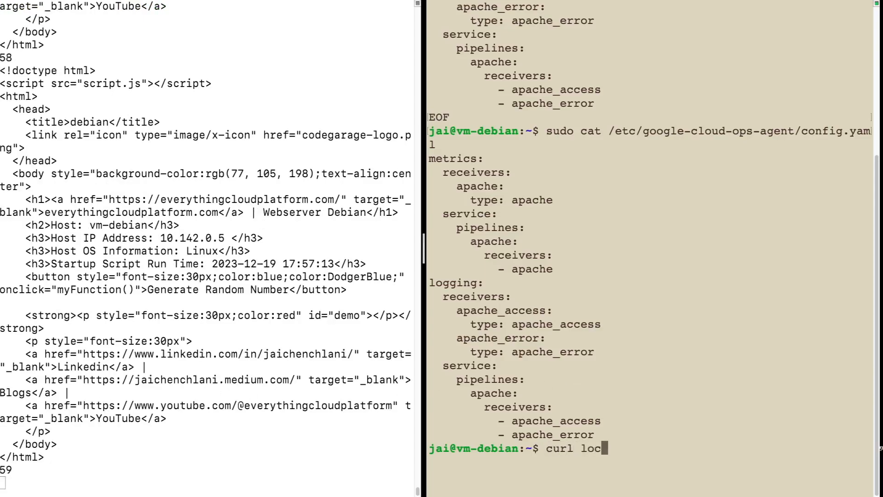
pyautogui.write('alhost')
pyautogui.press('Return')
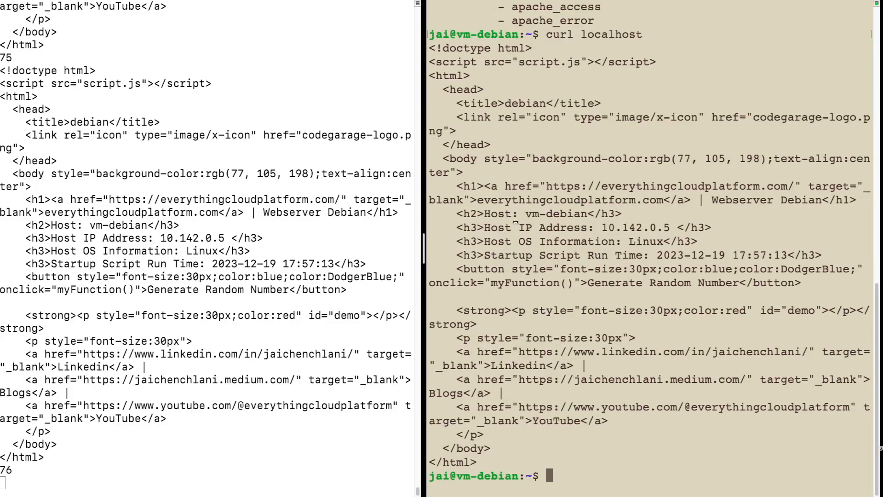
pyautogui.moveTo(512, 200); pyautogui.dragTo(573, 407)
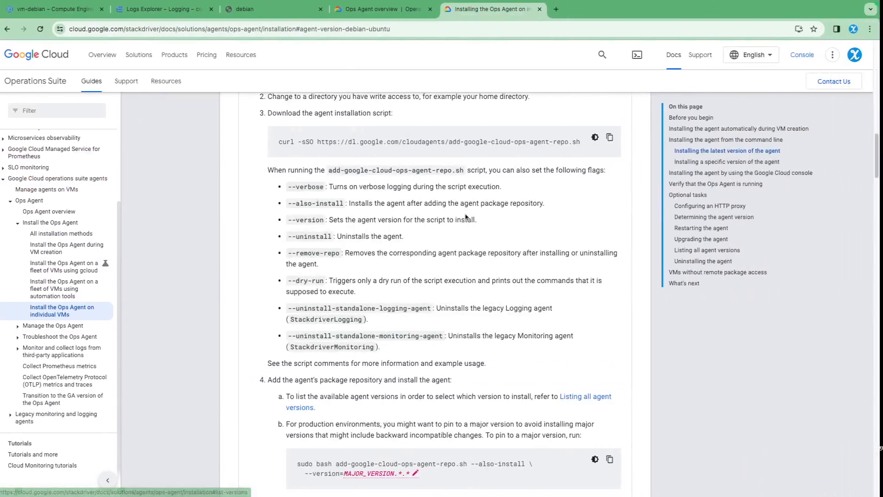
# Step: Switch to the browser, reload the debian web page at 34.138.148.54 and generate random numbers on it
pyautogui.click(258, 10)
pyautogui.click(40, 29)
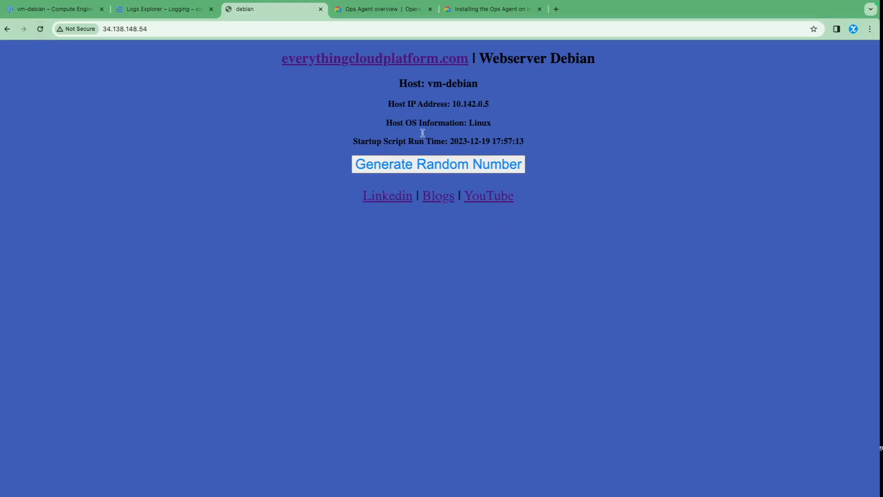
pyautogui.click(436, 172)
pyautogui.click(435, 172)
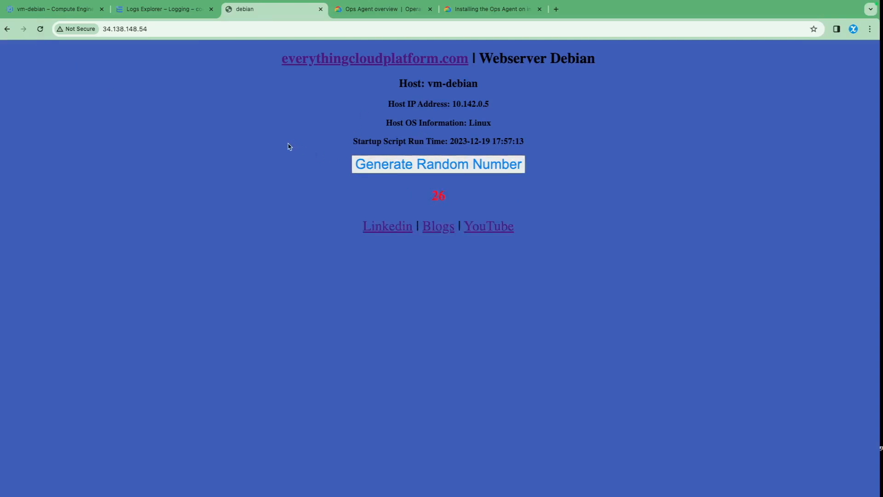
# Step: Limit Logs Explorer to the last 5 minutes and look through the vm-debian log entries
pyautogui.click(158, 9)
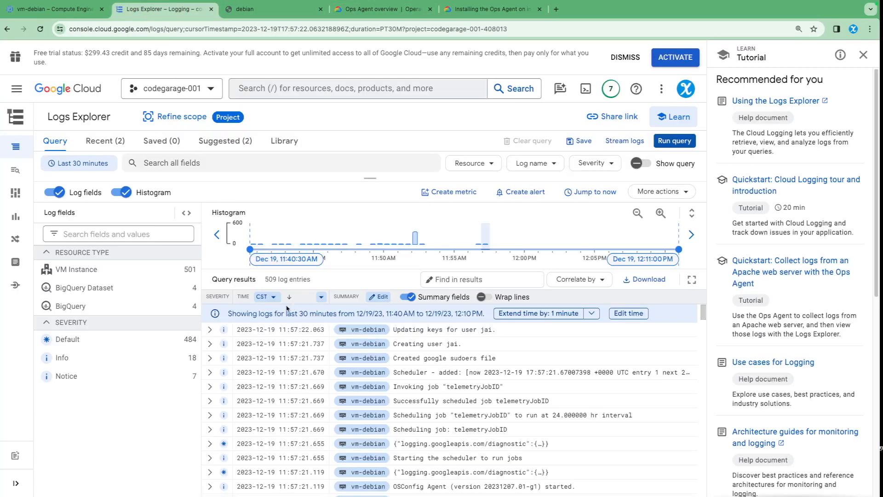
pyautogui.click(81, 163)
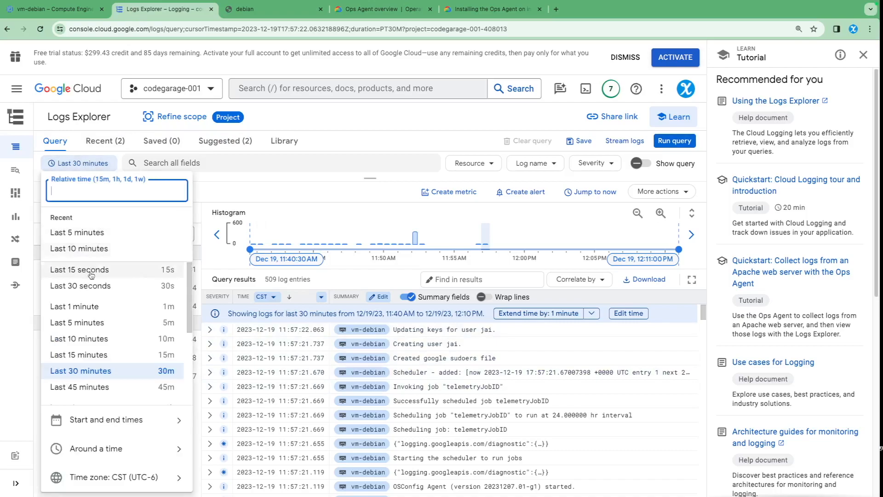
pyautogui.click(77, 233)
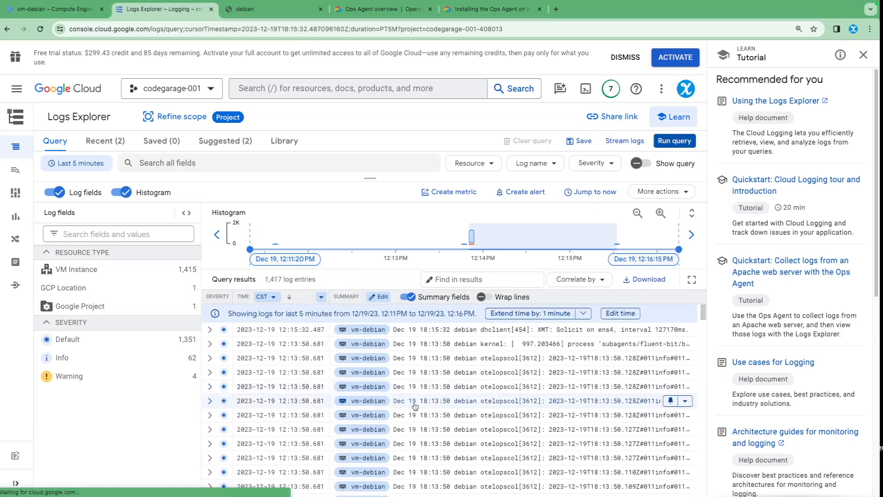
pyautogui.scroll(-5, 358, 411)
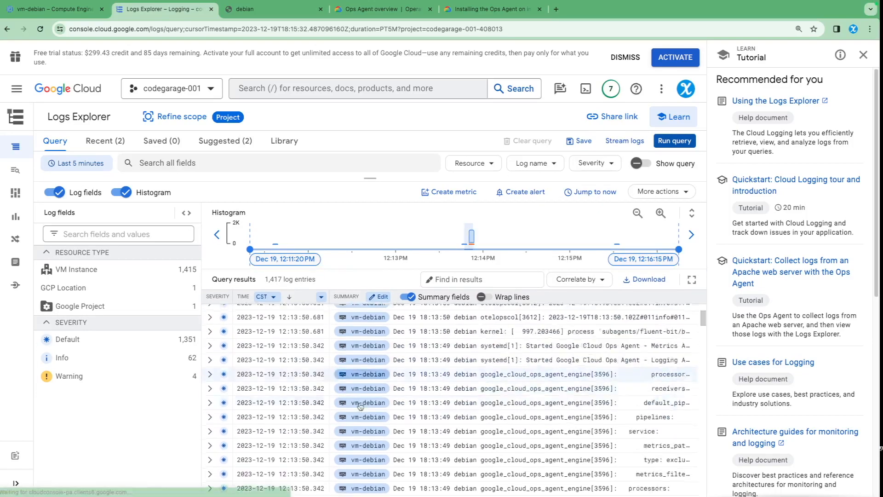
pyautogui.scroll(5, 357, 411)
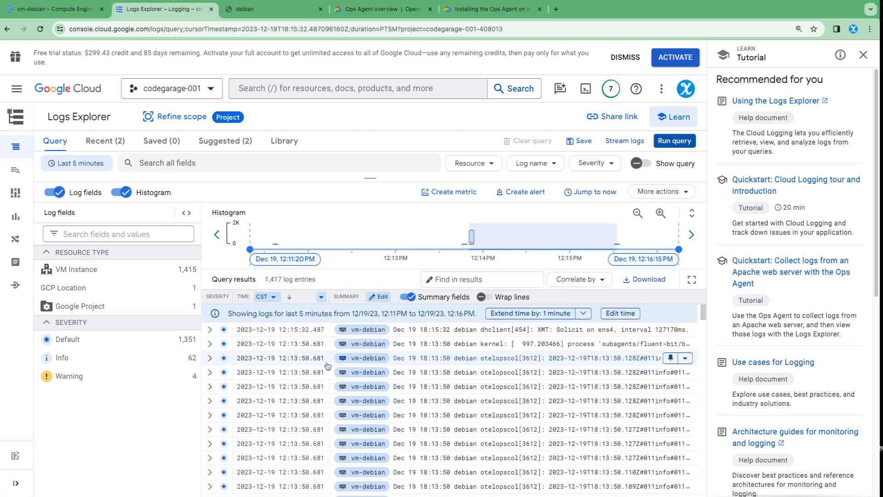
pyautogui.scroll(-5, 460, 382)
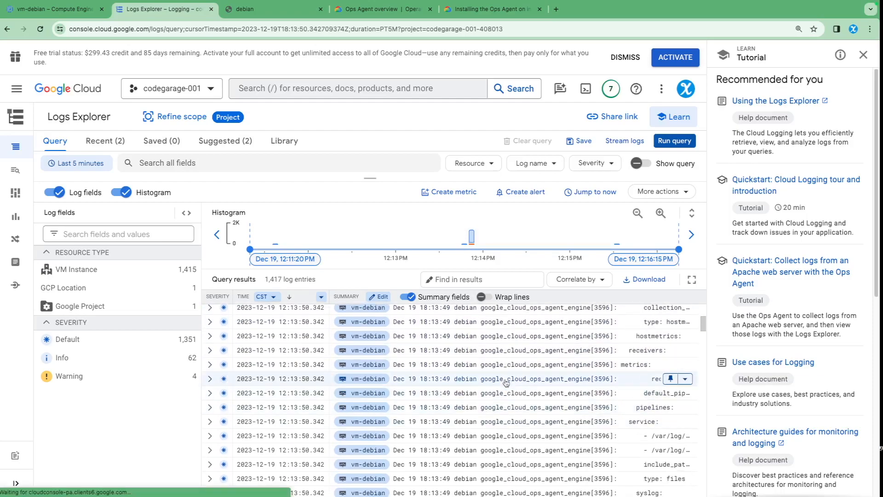
pyautogui.scroll(2, 621, 405)
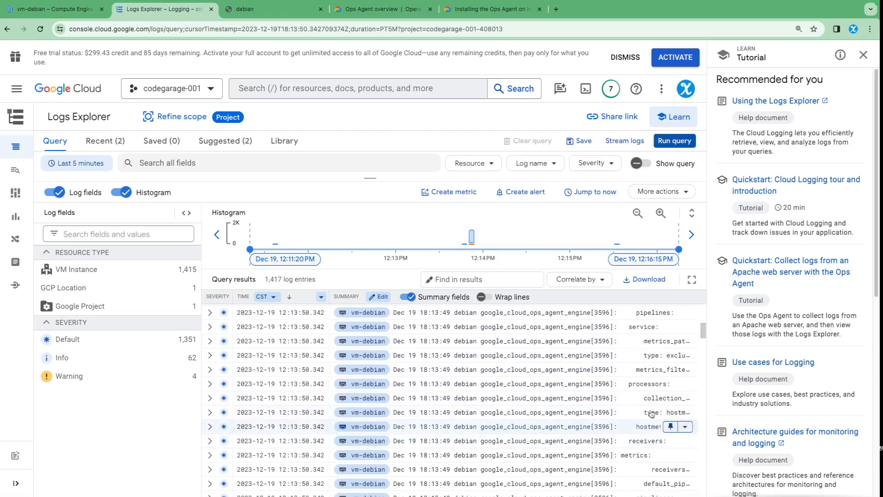
pyautogui.scroll(-2, 626, 433)
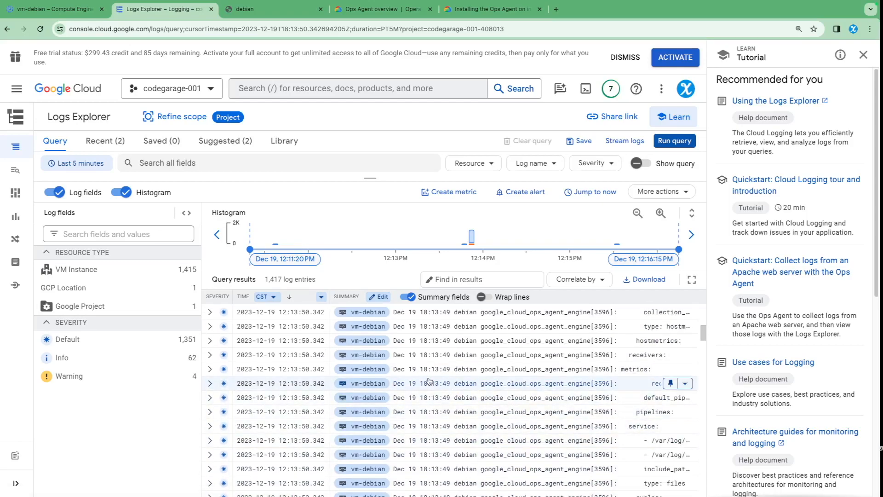
pyautogui.scroll(10, 429, 381)
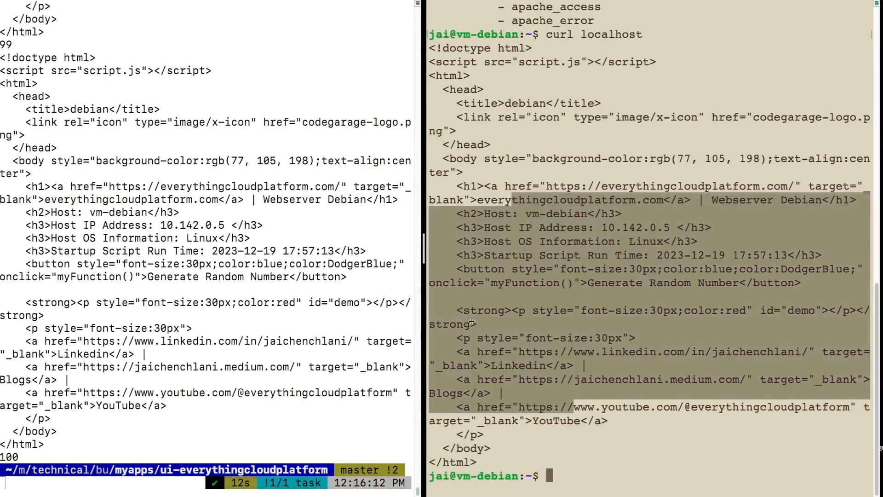
# Step: Return to the vm-debian terminal and check the google-cloud-ops-agent service with systemctl status, closing the output after review
pyautogui.click(632, 279)
pyautogui.write('sudo cat /etc/google-cloud-ops-agent/config.yaml')
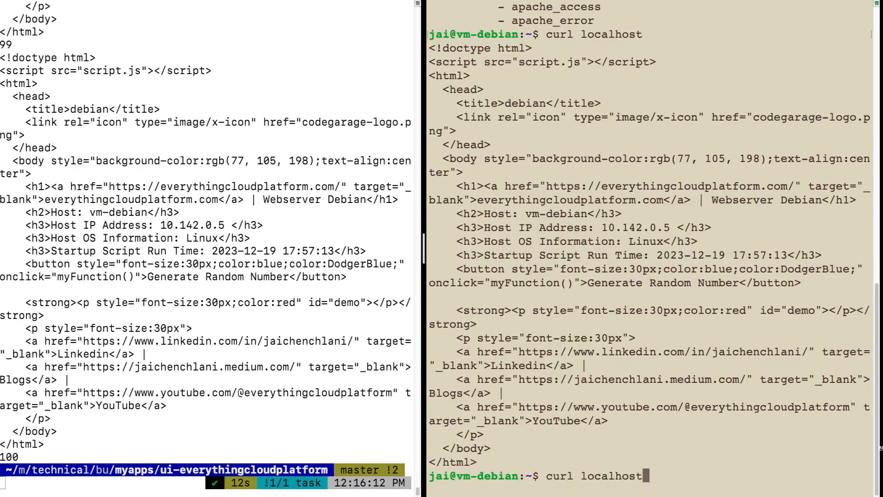
pyautogui.press('Up')
pyautogui.press('Up')
pyautogui.press('Up')
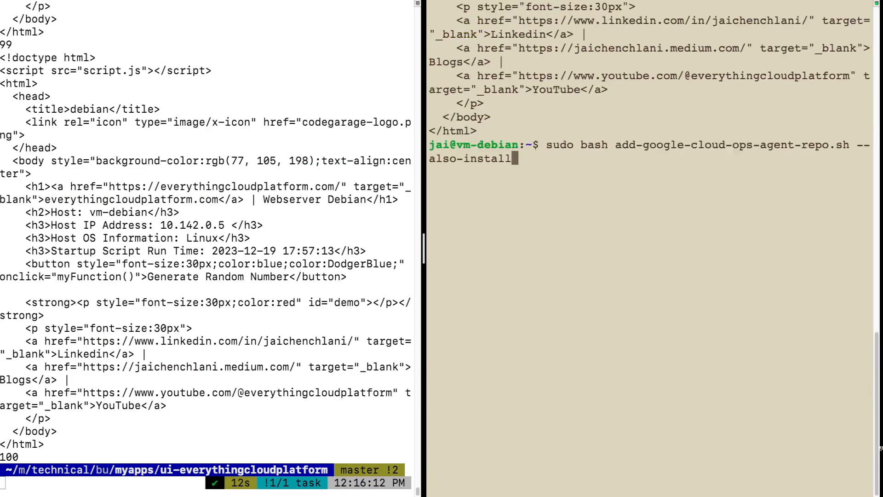
pyautogui.press('Up')
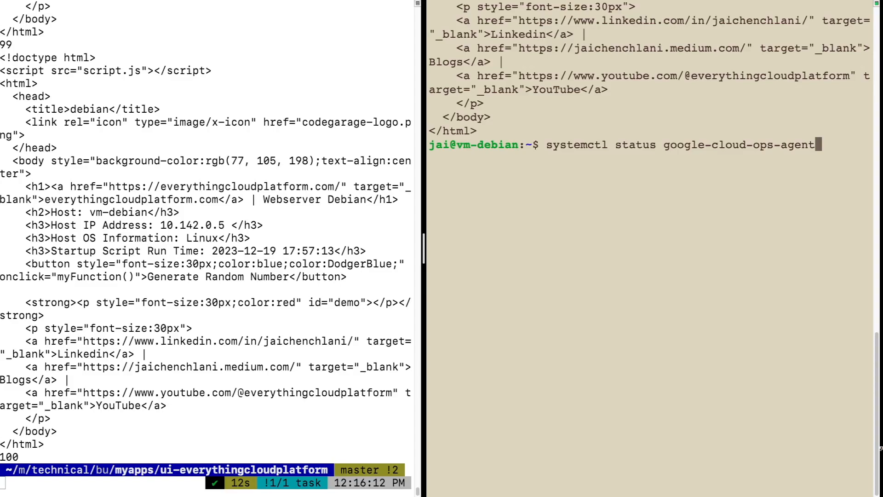
pyautogui.press('Return')
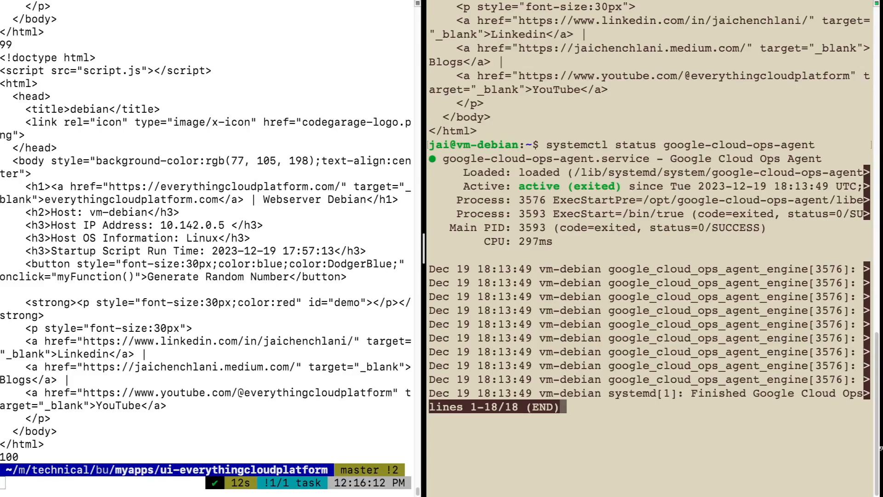
pyautogui.press('q')
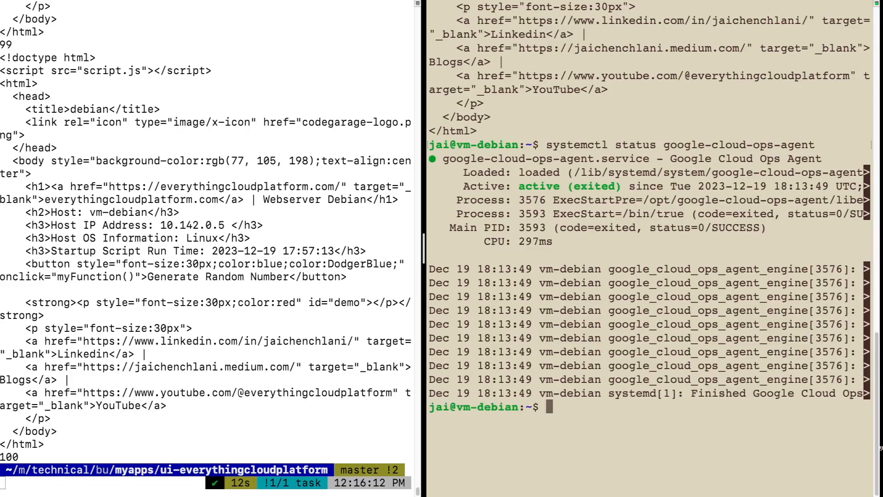
# Step: Try to restart the google-cloud-ops-agent service with systemctl restart, without sudo
pyautogui.press('Up')
pyautogui.hotkey('ctrl', 'Left')
pyautogui.hotkey('ctrl', 'Left')
pyautogui.hotkey('ctrl', 'Left')
pyautogui.hotkey('ctrl', 'Left')
pyautogui.press('Left')
pyautogui.press('BackSpace')
pyautogui.press('BackSpace')
pyautogui.press('BackSpace')
pyautogui.press('BackSpace')
pyautogui.press('BackSpace')
pyautogui.press('BackSpace')
pyautogui.write('restart')
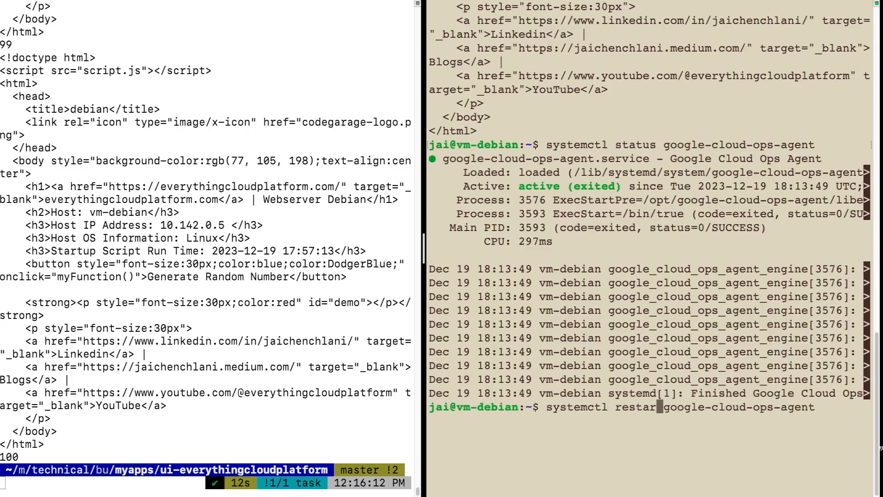
pyautogui.press('Return')
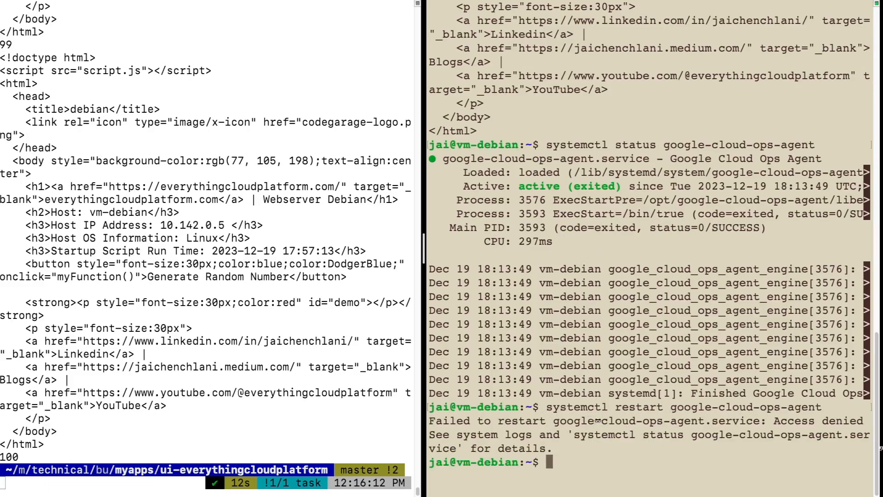
# Step: Restart the service with sudo systemctl restart google-cloud-ops-agent on vm-debian
pyautogui.press('Up')
pyautogui.hotkey('ctrl', 'Left')
pyautogui.hotkey('ctrl', 'Left')
pyautogui.hotkey('ctrl', 'Left')
pyautogui.hotkey('ctrl', 'Left')
pyautogui.hotkey('ctrl', 'Left')
pyautogui.hotkey('ctrl', 'Left')
pyautogui.write('sudo')
pyautogui.press('Return')
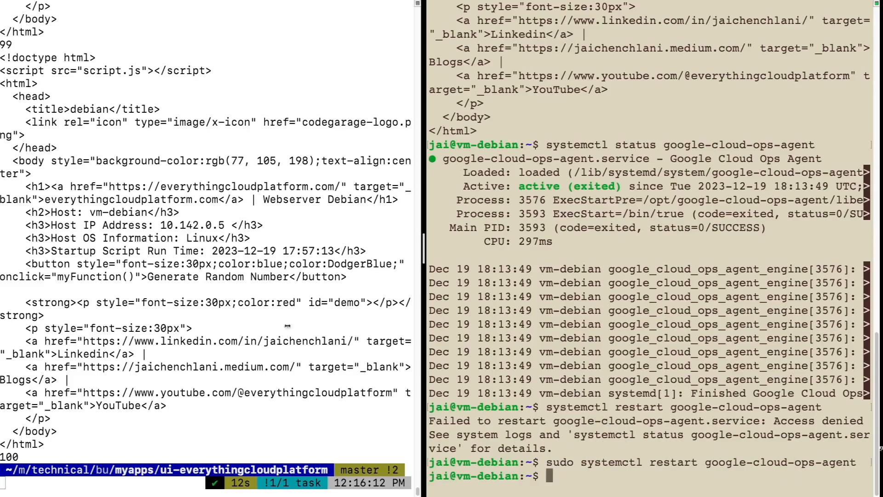
# Step: Clear the local terminal pane and run the curl loop against 34.138.148.54 with the range set to 1..75
pyautogui.click(186, 306)
pyautogui.write('clear')
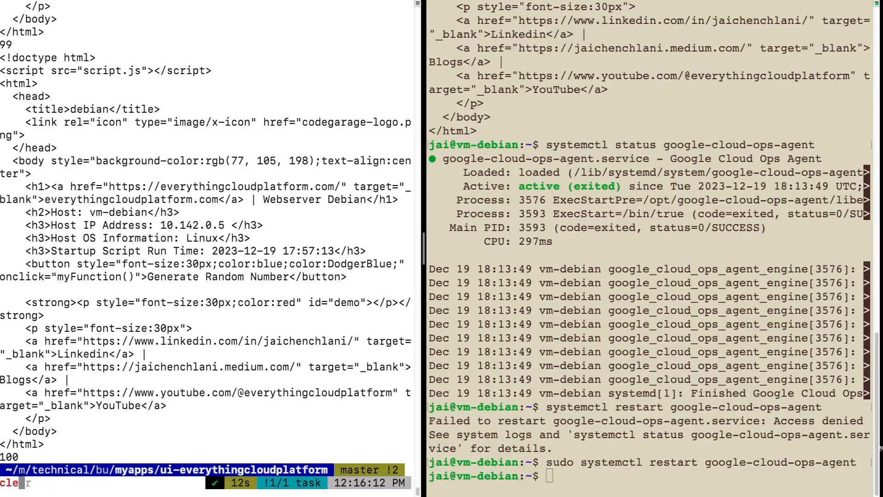
pyautogui.press('Return')
pyautogui.press('Up')
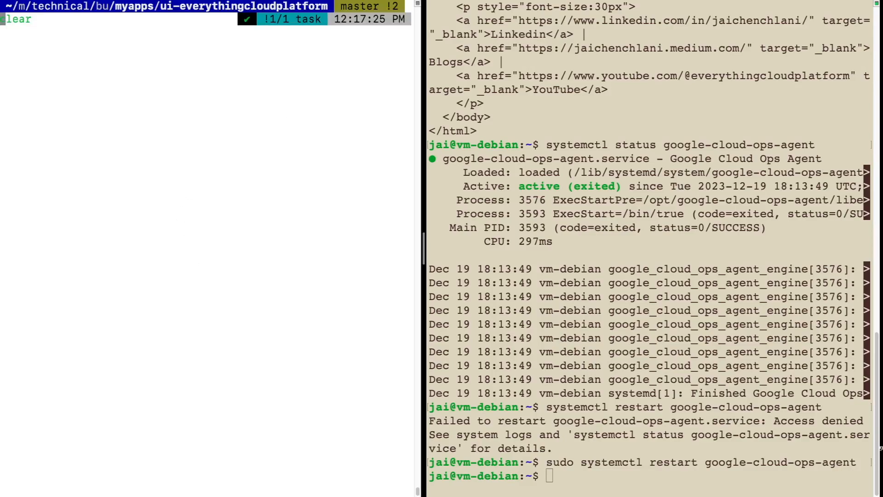
pyautogui.press('Up')
pyautogui.hotkey('alt', 'Left')
pyautogui.hotkey('alt', 'Left')
pyautogui.hotkey('alt', 'Left')
pyautogui.hotkey('alt', 'Left')
pyautogui.hotkey('alt', 'Left')
pyautogui.hotkey('alt', 'Left')
pyautogui.hotkey('alt', 'Left')
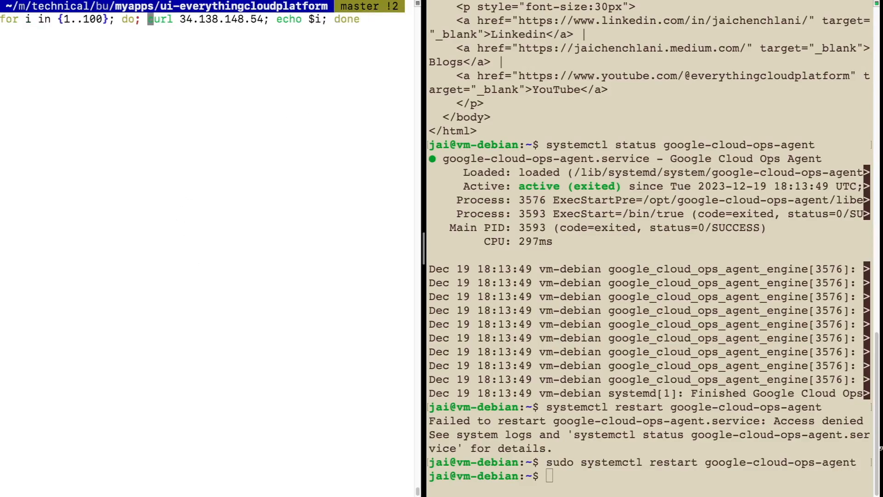
pyautogui.press('BackSpace')
pyautogui.press('BackSpace')
pyautogui.press('BackSpace')
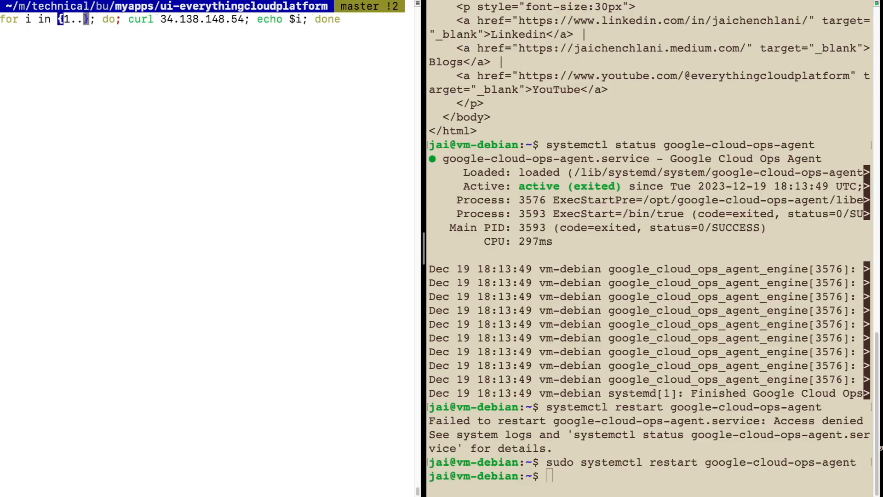
pyautogui.write('75')
pyautogui.press('Return')
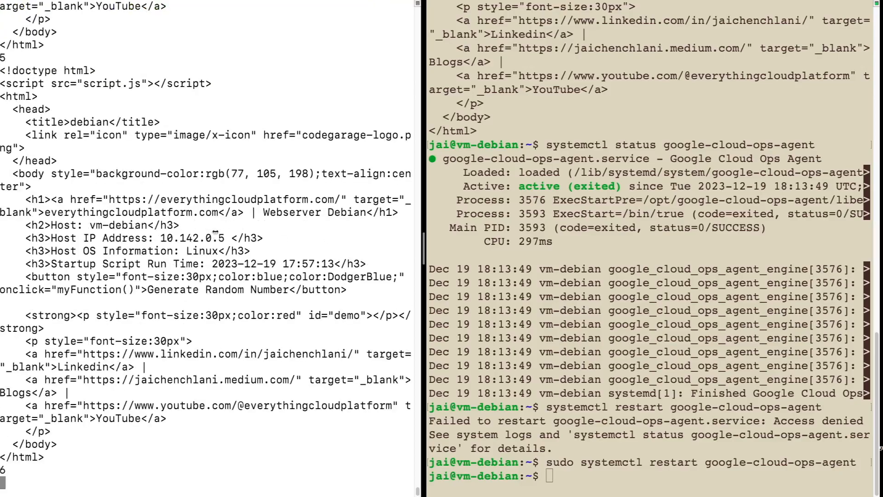
# Step: Switch to Logs Explorer in the browser and rerun the log query for the last 5 minutes
pyautogui.hotkey('ctrl', 'Right')
pyautogui.hotkey('ctrl', 'Left')
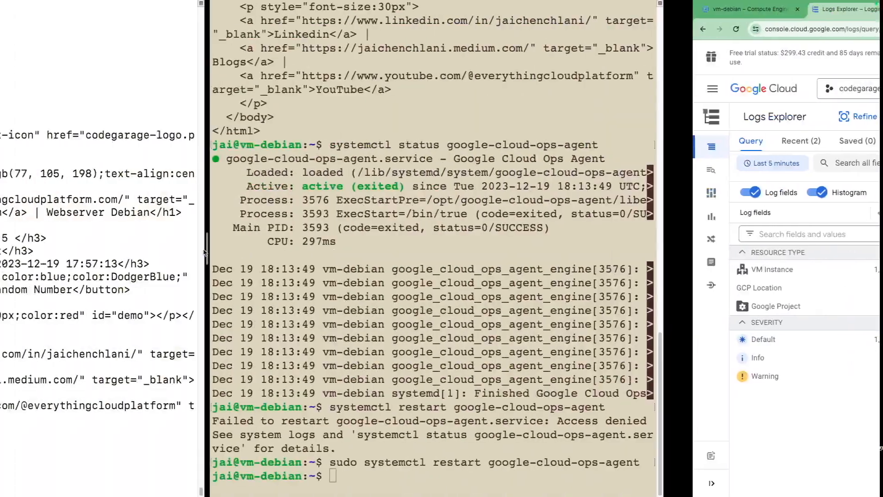
pyautogui.hotkey('ctrl', 'Right')
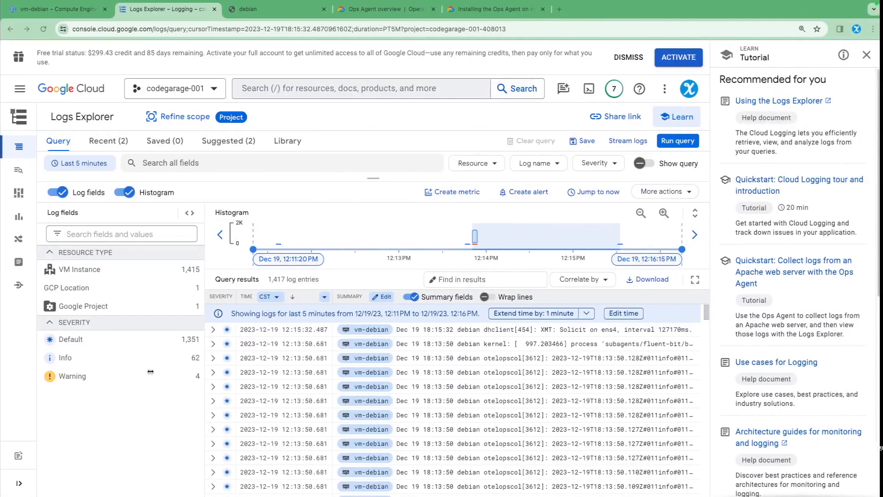
pyautogui.click(674, 141)
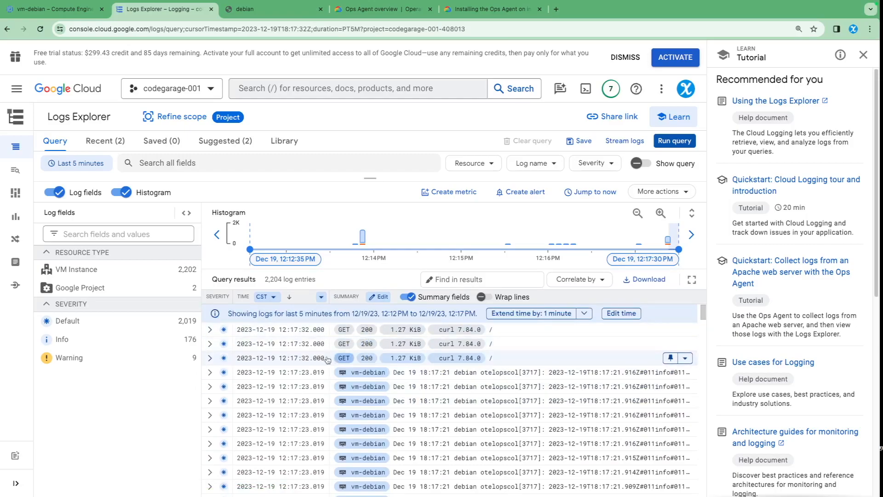
# Step: Check the curl loop's progress in the terminal, rerun the Logs Explorer query, and review the GET request entries
pyautogui.hotkey('ctrl', 'Left')
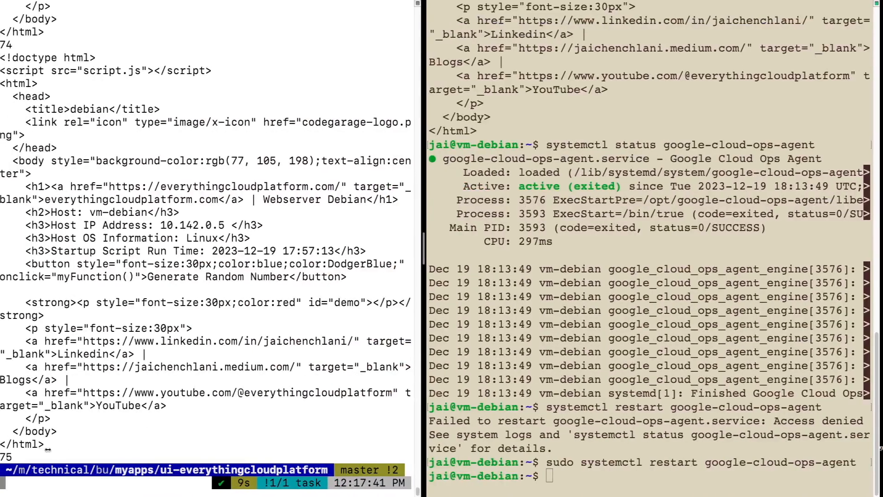
pyautogui.hotkey('ctrl', 'Right')
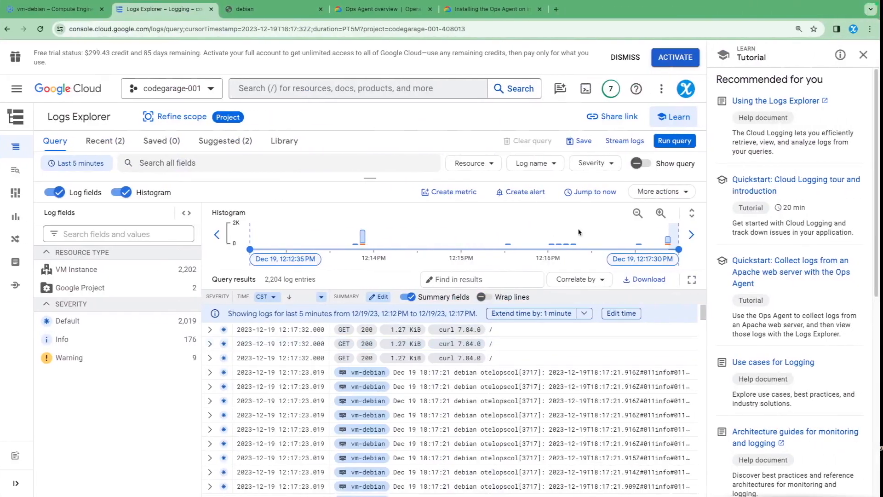
pyautogui.click(674, 141)
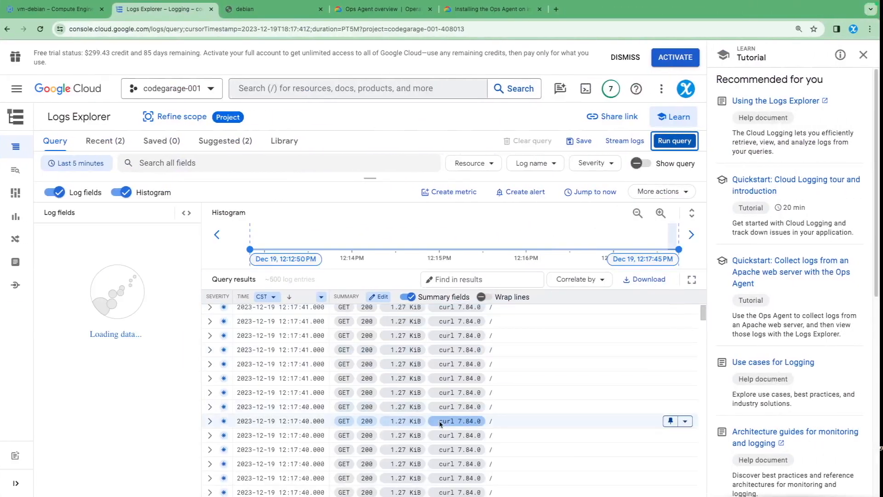
pyautogui.scroll(-5, 427, 425)
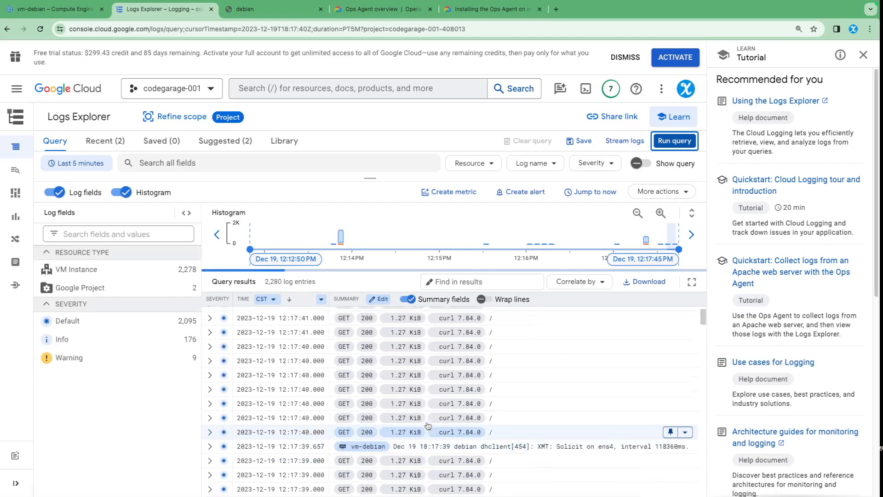
pyautogui.scroll(2, 428, 425)
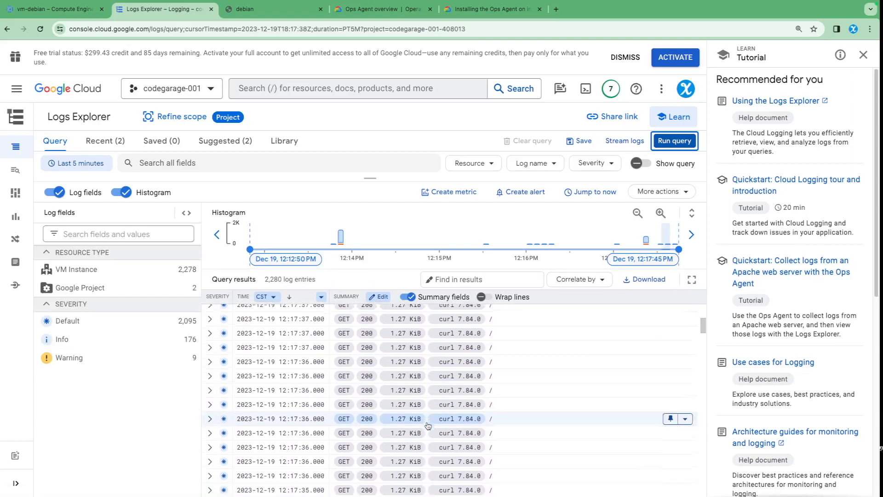
pyautogui.scroll(5, 428, 426)
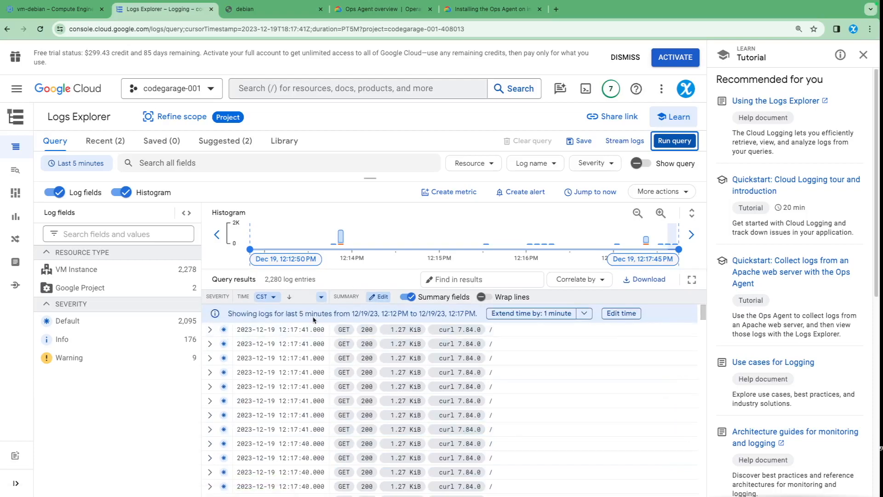
# Step: Expand the newest GET log entry and examine its httpRequest, labels and resource fields
pyautogui.click(211, 329)
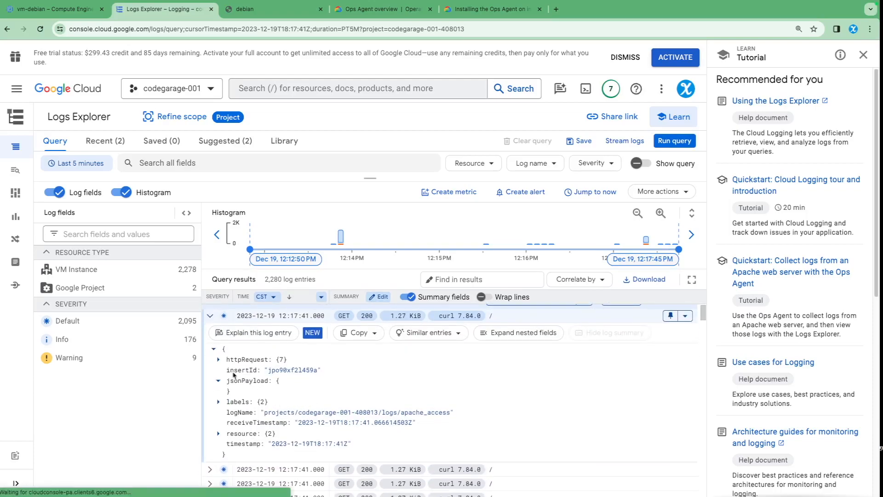
pyautogui.click(218, 361)
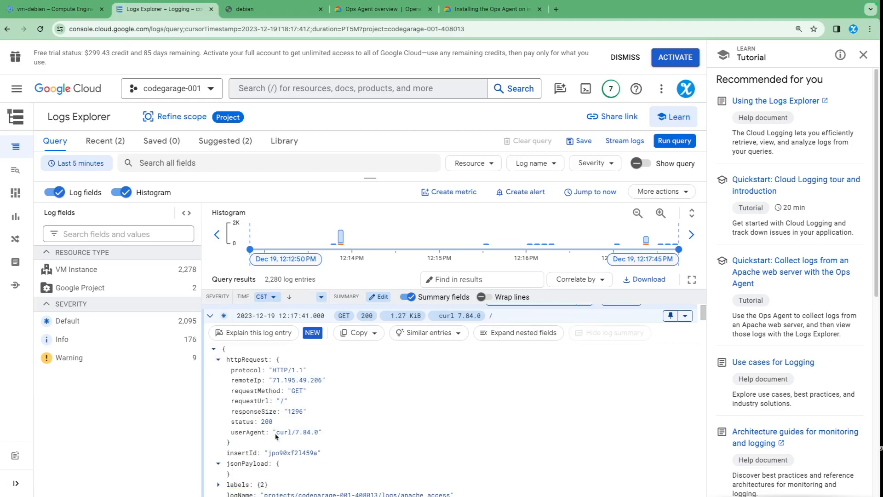
pyautogui.scroll(-2, 284, 439)
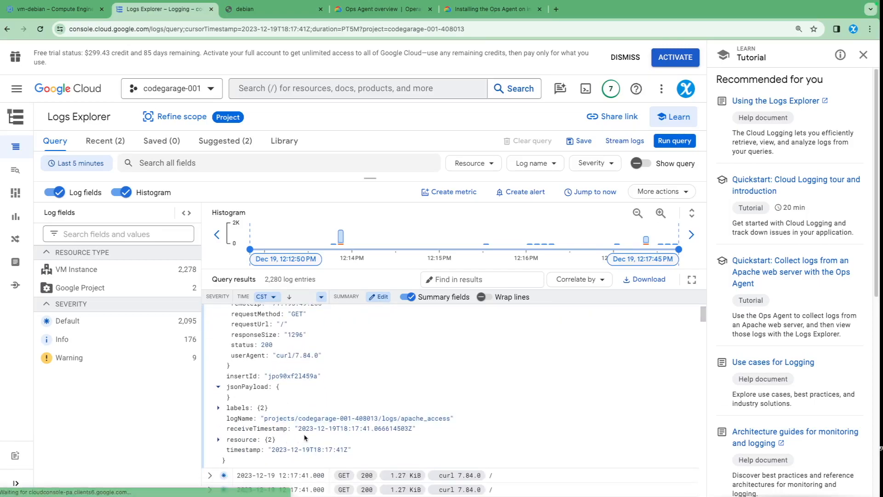
pyautogui.click(218, 408)
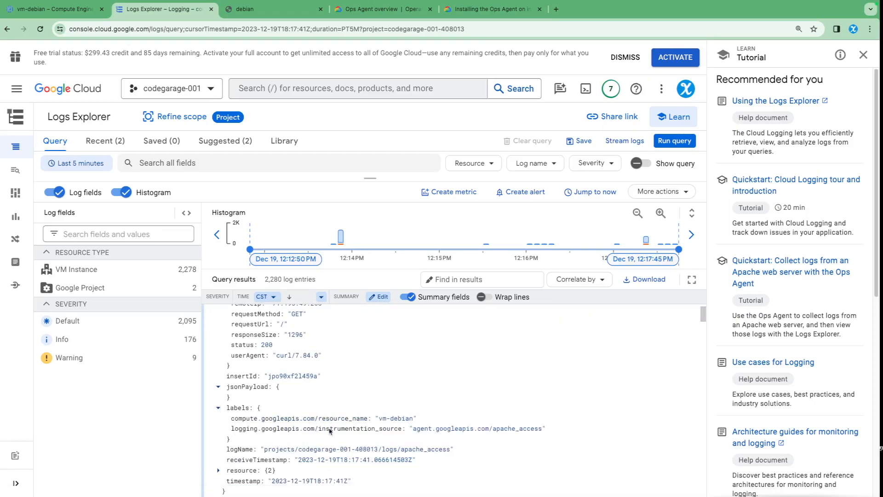
pyautogui.scroll(-1, 285, 437)
pyautogui.click(219, 453)
pyautogui.scroll(-5, 276, 444)
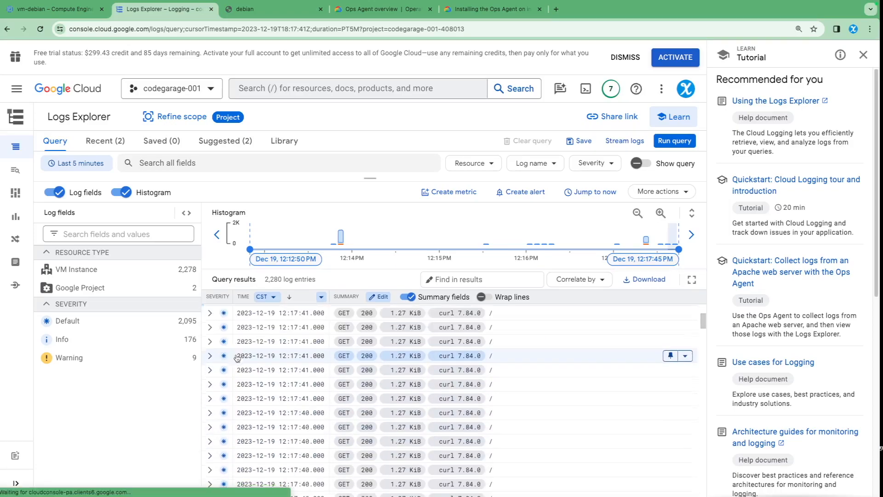
pyautogui.scroll(5, 227, 318)
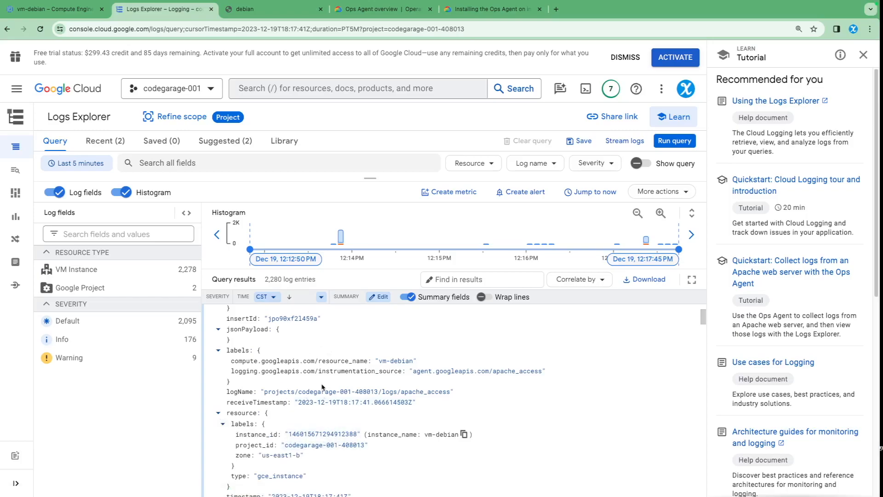
pyautogui.scroll(5, 322, 386)
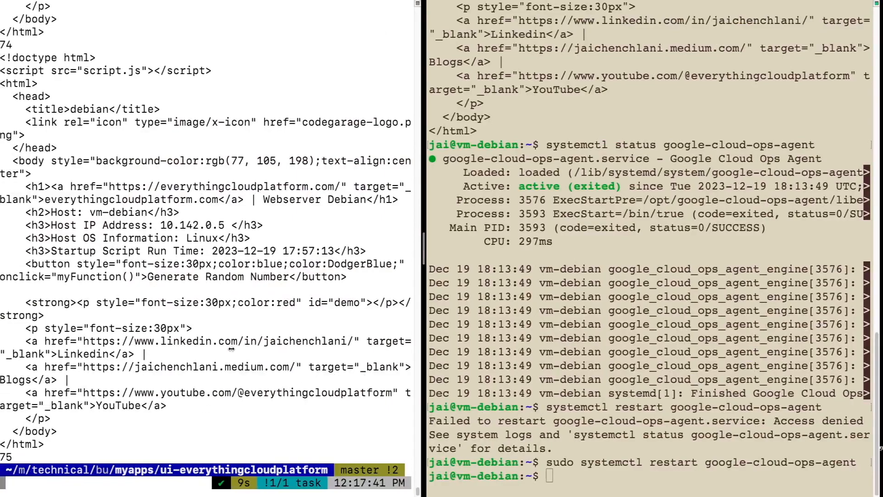
# Step: Clear the local terminal pane and request the nonexistent page 34.138.148.54/test with curl, then examine the response
pyautogui.write('clear')
pyautogui.press('Return')
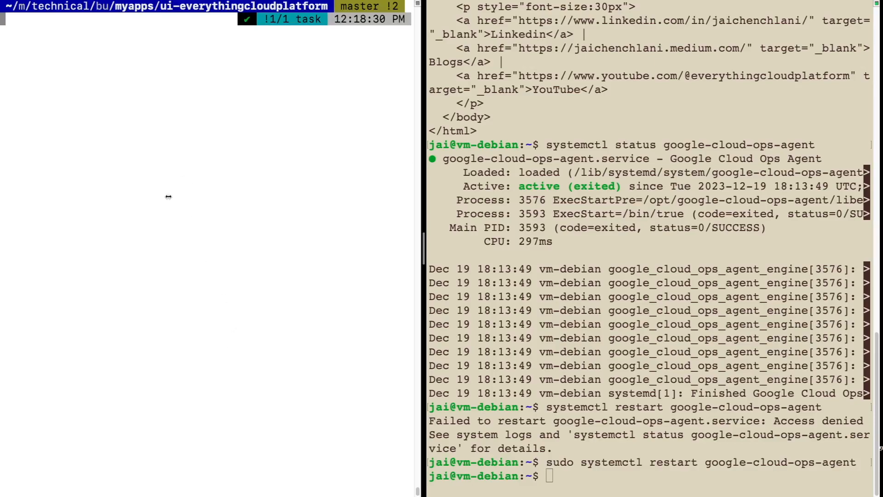
pyautogui.press('Up')
pyautogui.press('Up')
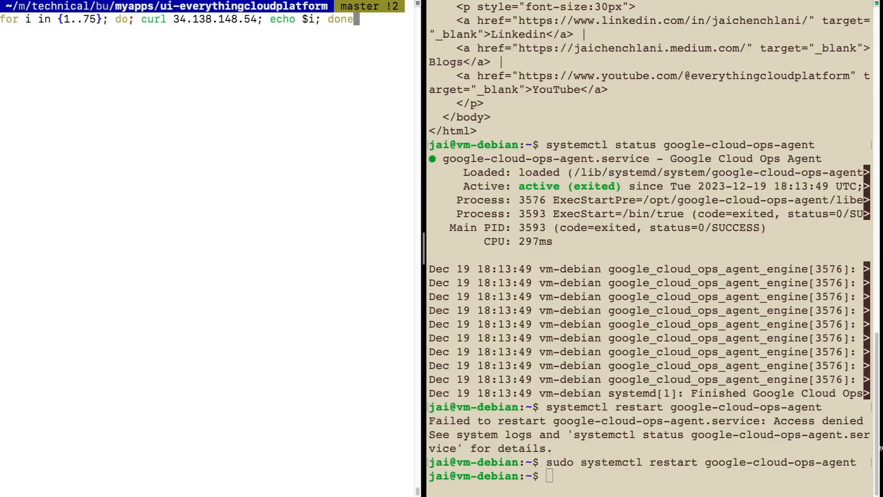
pyautogui.press('Down')
pyautogui.press('Up')
pyautogui.press('Down')
pyautogui.press('Return')
pyautogui.write('curl 34.138.148.54')
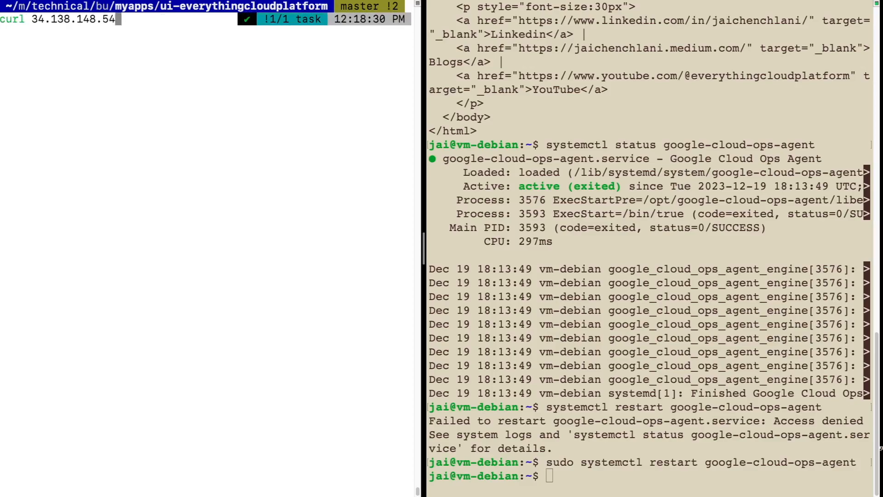
pyautogui.write('/test')
pyautogui.press('Return')
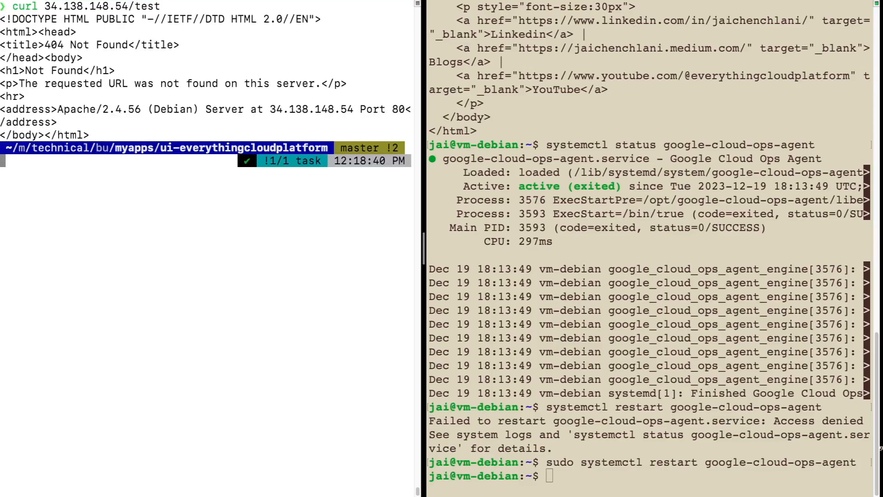
pyautogui.moveTo(45, 32); pyautogui.dragTo(109, 109)
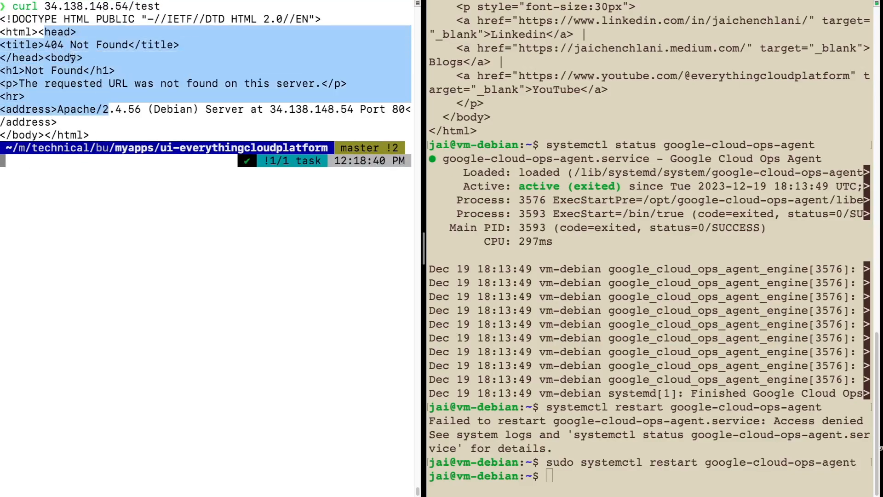
# Step: Return to Logs Explorer and rerun the query to look for the /test request
pyautogui.hotkey('ctrl', 'Right')
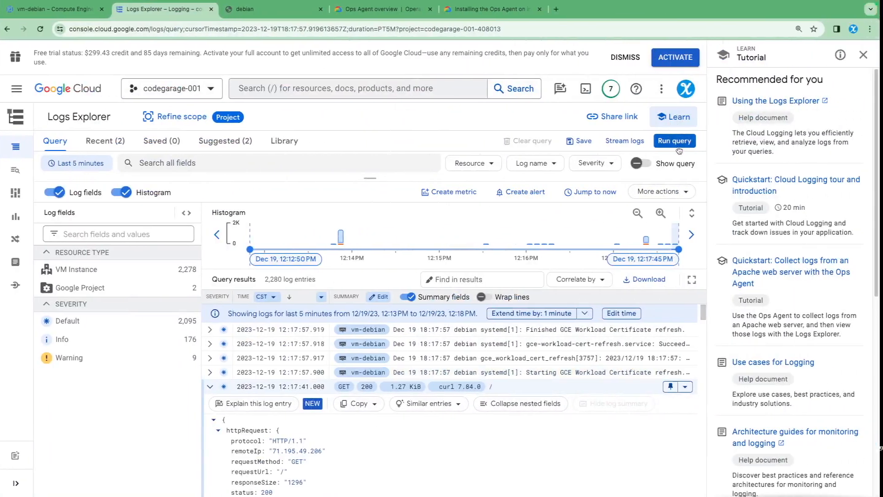
pyautogui.click(678, 145)
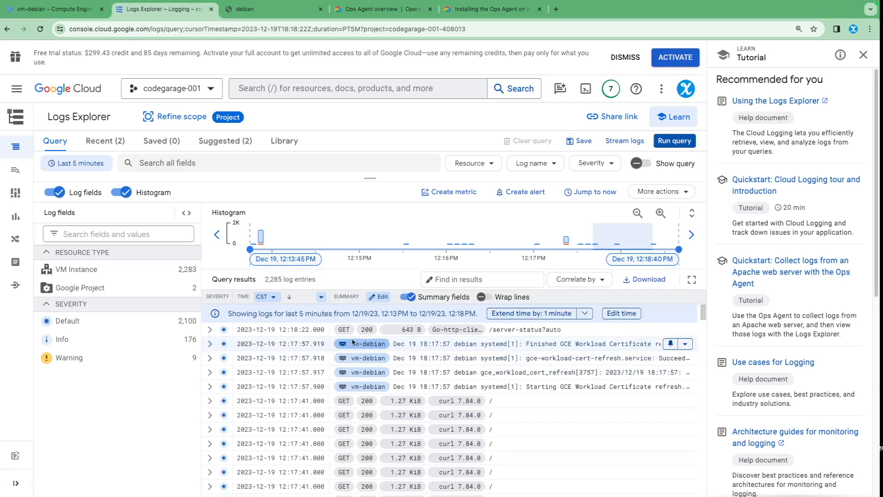
pyautogui.click(675, 141)
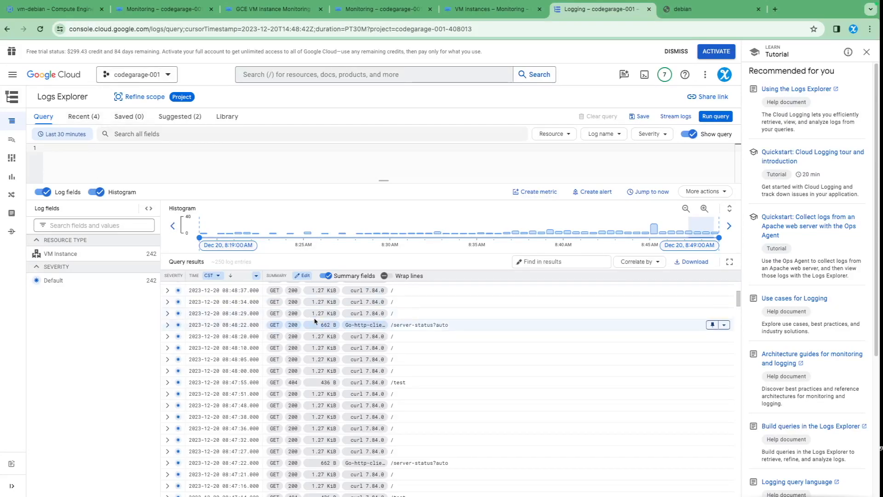
# Step: Review the last 30 minutes of log entries, comparing status codes of requests to / and /test
pyautogui.scroll(2, 278, 321)
pyautogui.scroll(2, 278, 321)
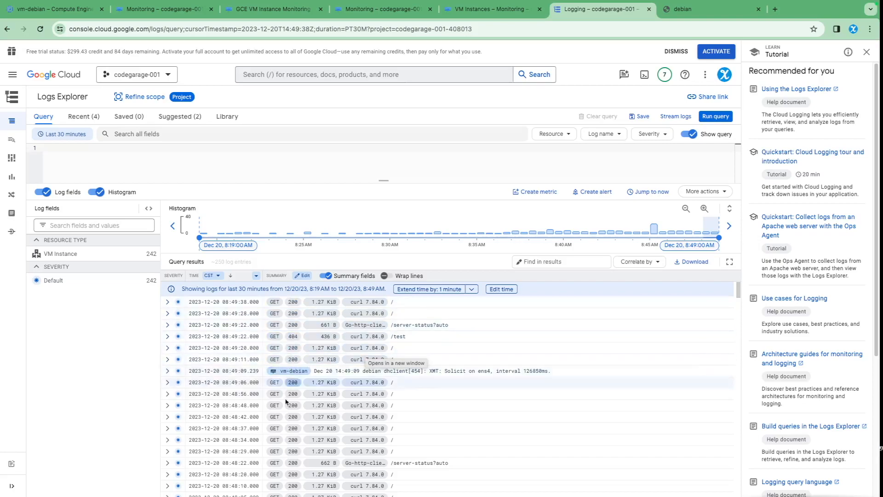
pyautogui.scroll(-3, 289, 414)
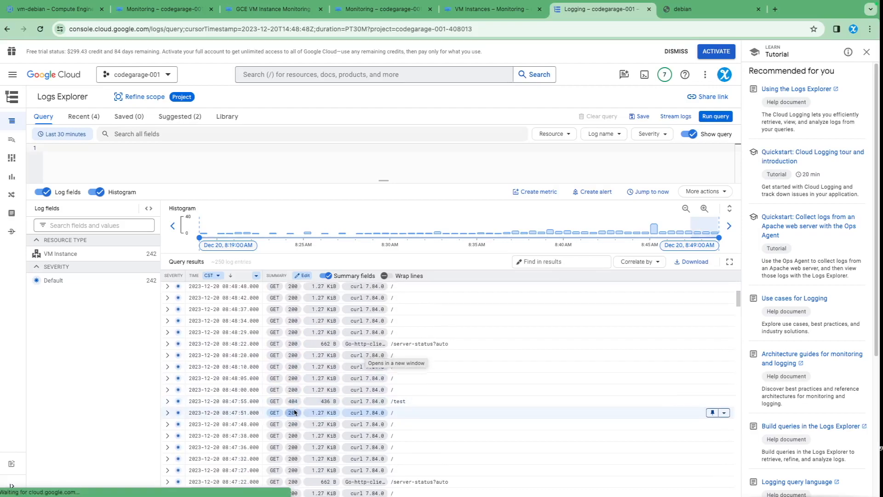
pyautogui.scroll(-3, 297, 406)
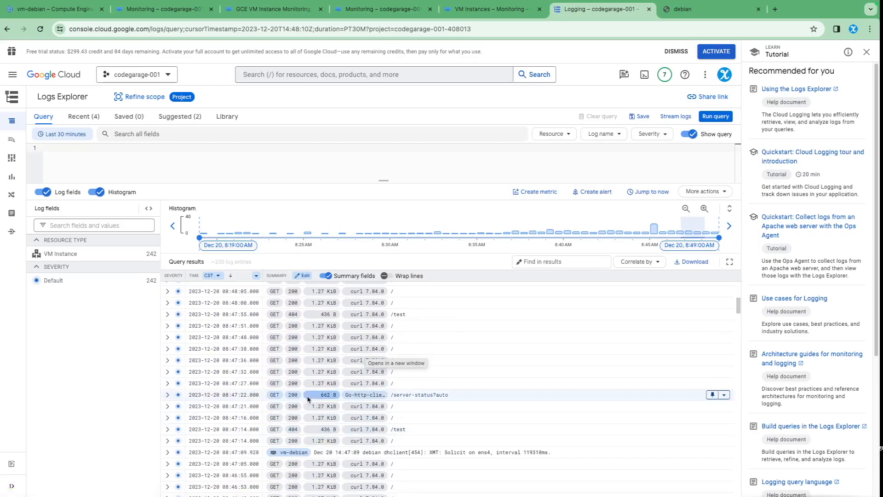
pyautogui.scroll(-5, 308, 403)
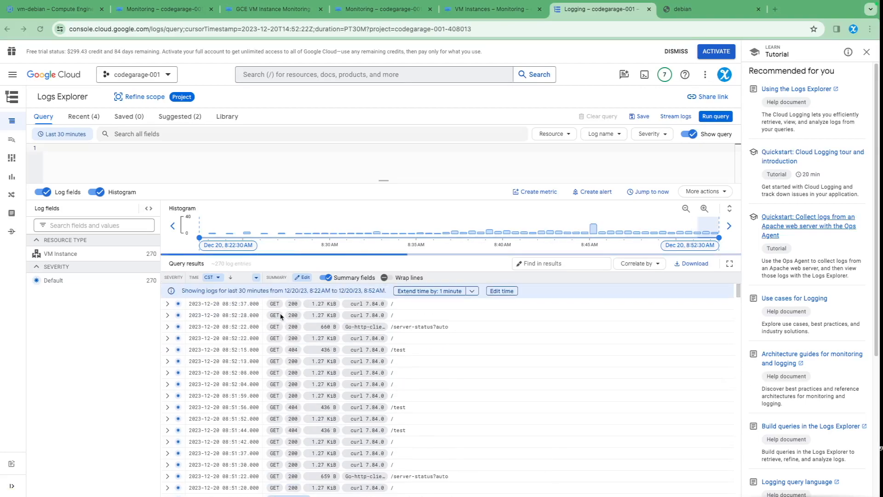
# Step: Search the web for "gcp log based metrics" in a new browser tab and open Google Cloud's Log-based metrics overview page
pyautogui.click(778, 9)
pyautogui.write('gcp lo')
pyautogui.press('Return')
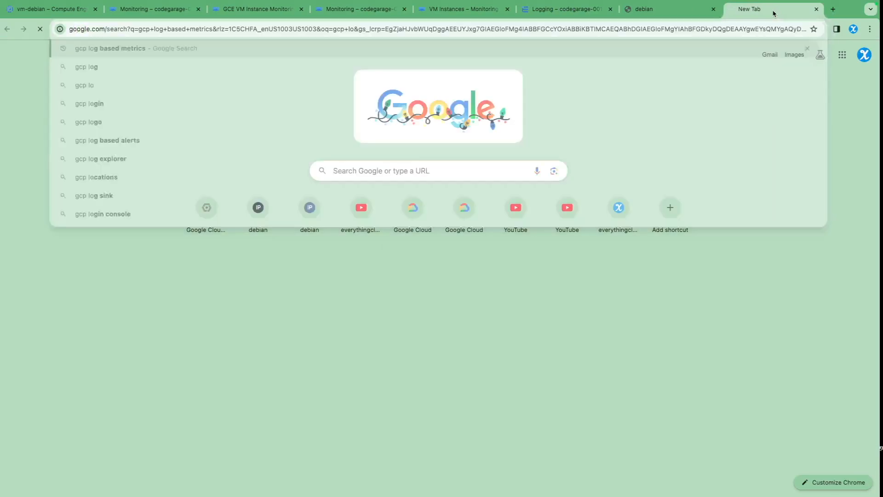
pyautogui.click(151, 147)
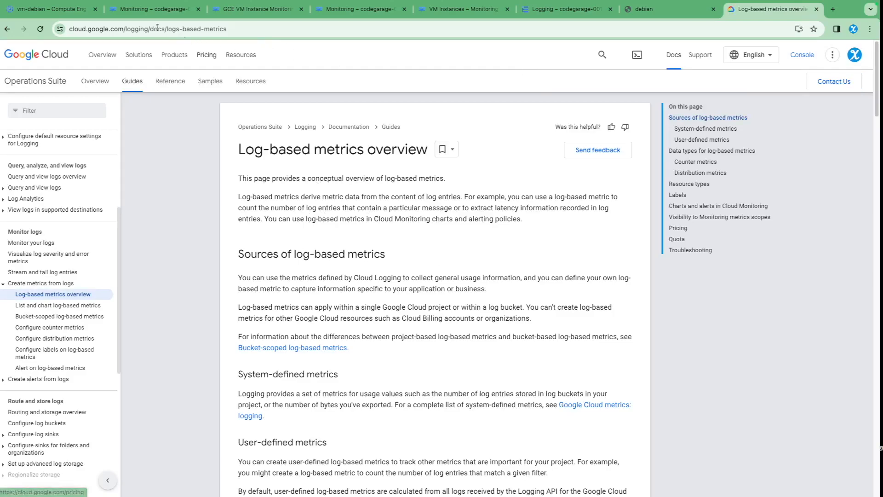
# Step: Return to Logs Explorer and filter the log entries to those matching httpRequest.status=200
pyautogui.click(55, 9)
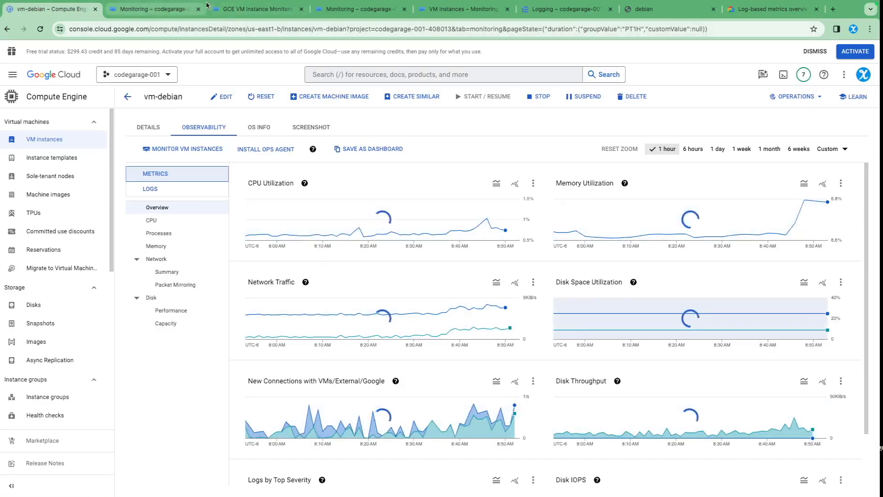
pyautogui.click(566, 8)
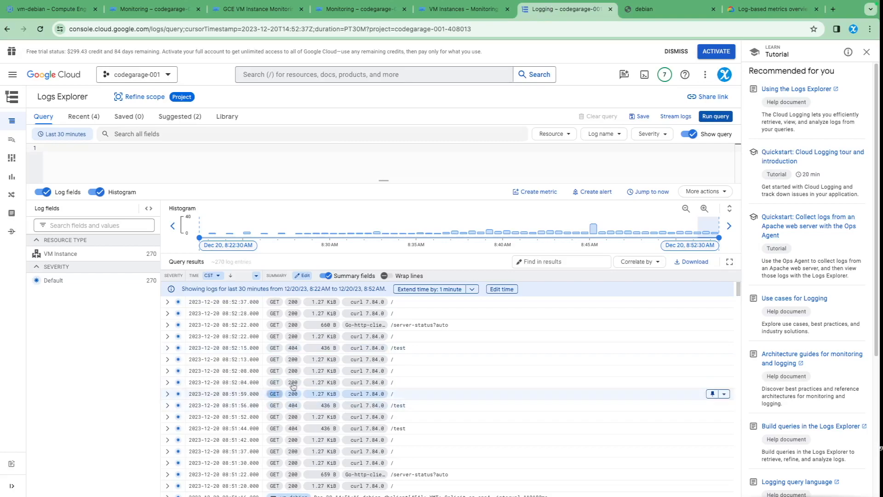
pyautogui.click(293, 302)
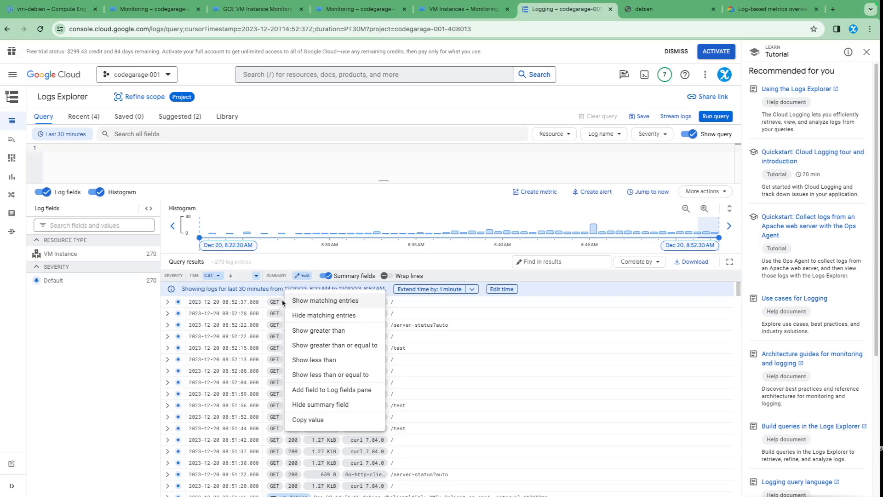
pyautogui.click(319, 301)
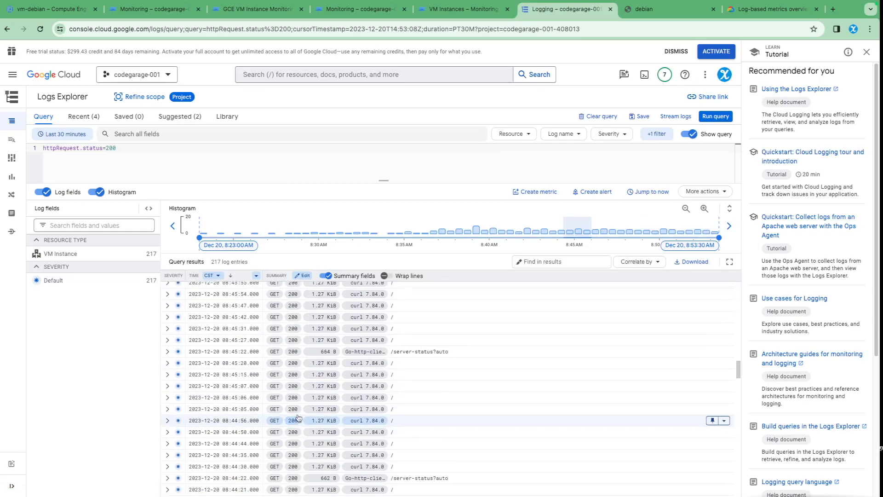
pyautogui.scroll(2, 276, 359)
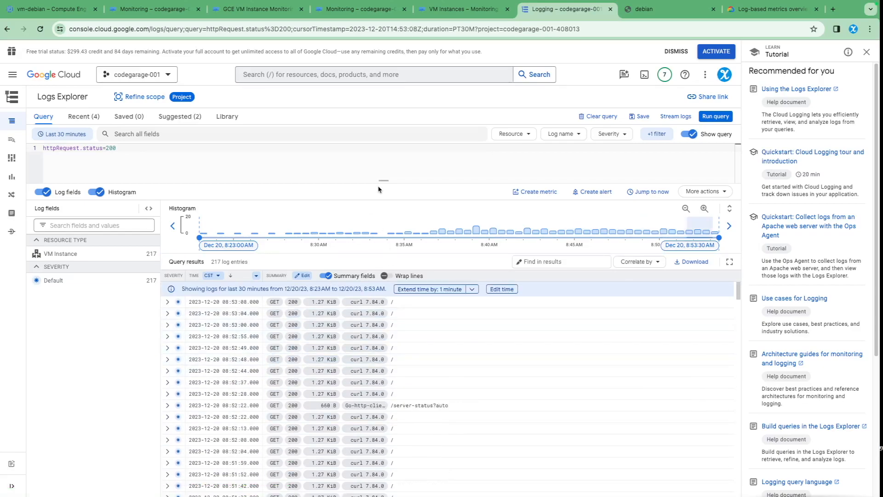
# Step: Add the VM Instance resource type to the query, move resource.type="gce_instance" above the status filter, and run the query
pyautogui.moveTo(380, 180); pyautogui.dragTo(383, 219)
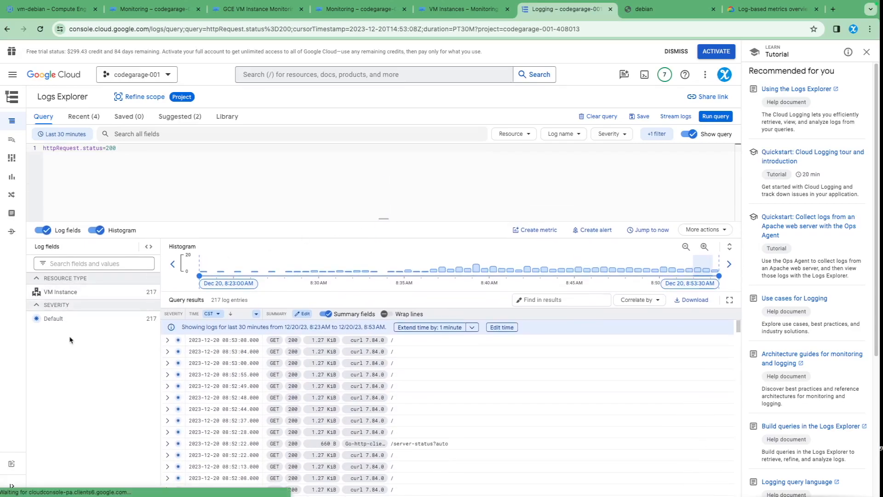
pyautogui.click(79, 294)
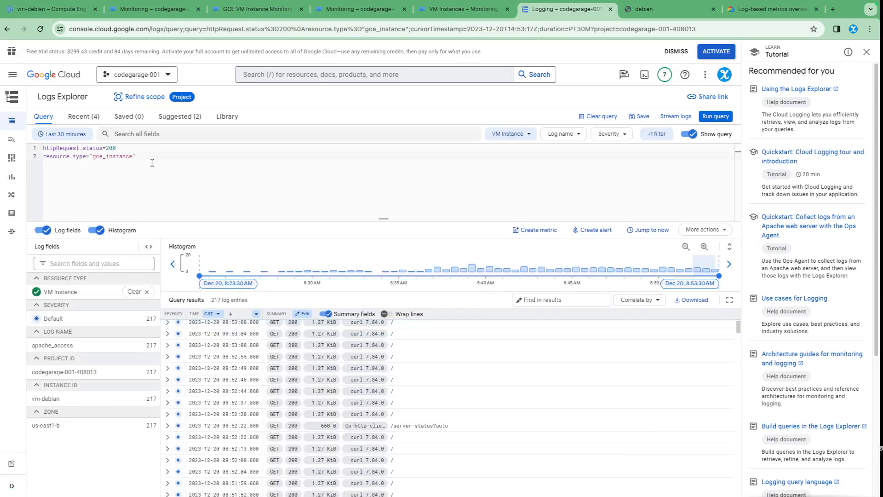
pyautogui.tripleClick(152, 163)
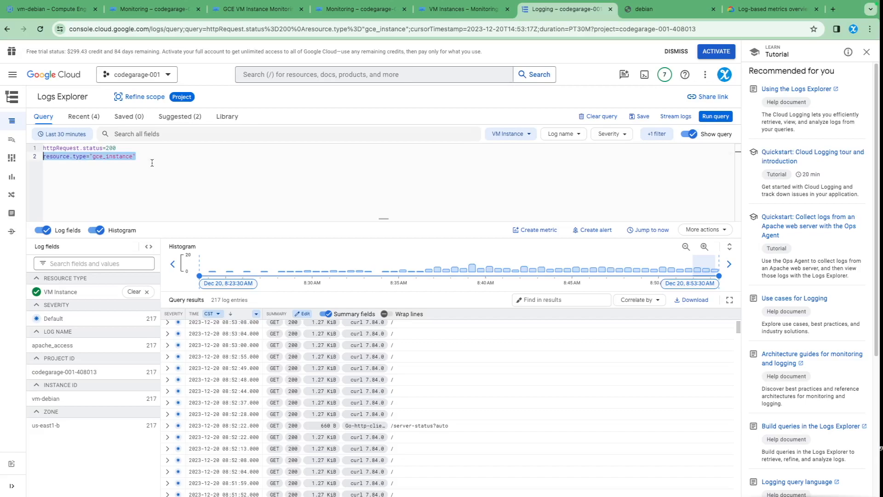
pyautogui.press('super+x')
pyautogui.press('Up')
pyautogui.press('Return')
pyautogui.press('Up')
pyautogui.press('super+v')
pyautogui.press('Down')
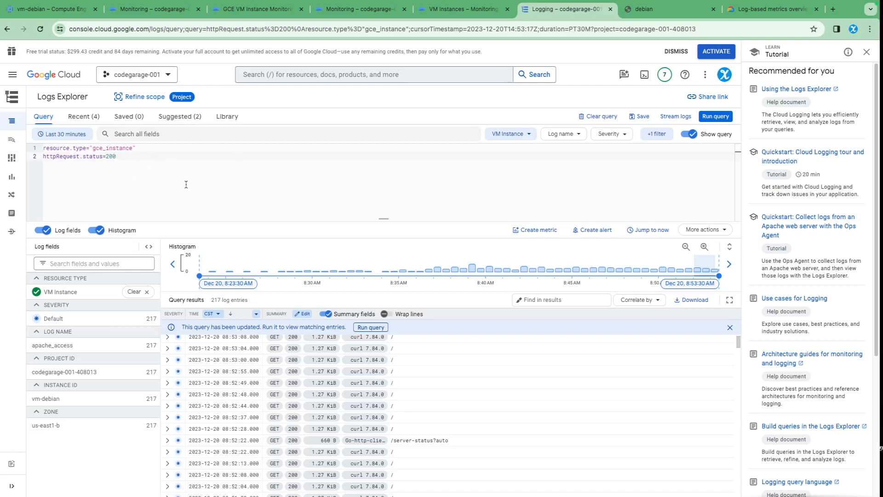
pyautogui.click(716, 116)
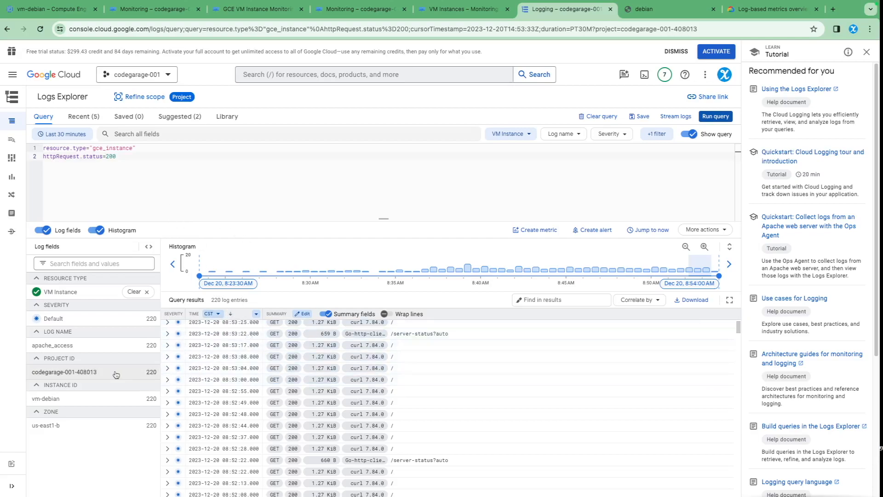
# Step: Add the project ID codegarage-001-408013 as a filter, move its line to the start of the query, and rerun it
pyautogui.click(96, 374)
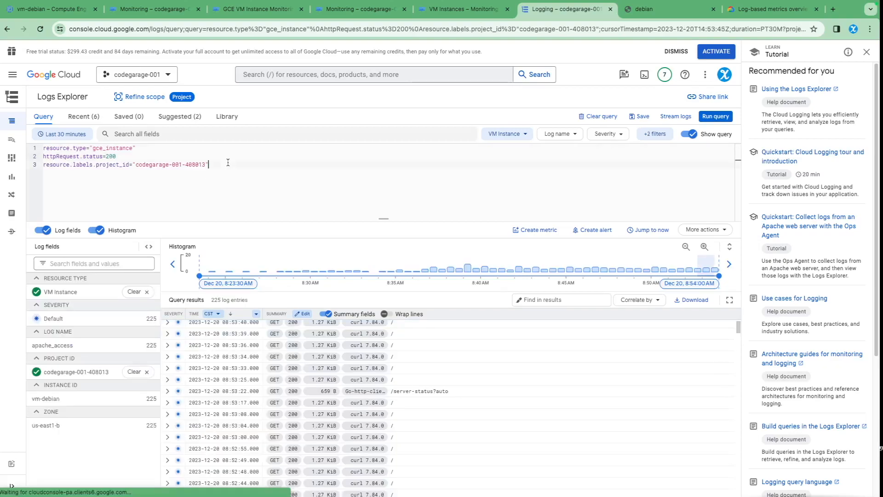
pyautogui.tripleClick(228, 162)
pyautogui.press('BackSpace')
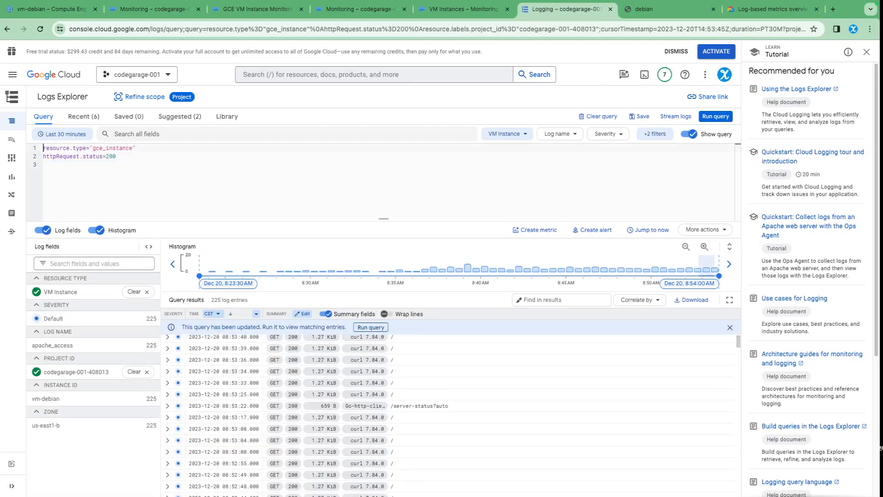
pyautogui.press('Return')
pyautogui.press('Up')
pyautogui.press('super+v')
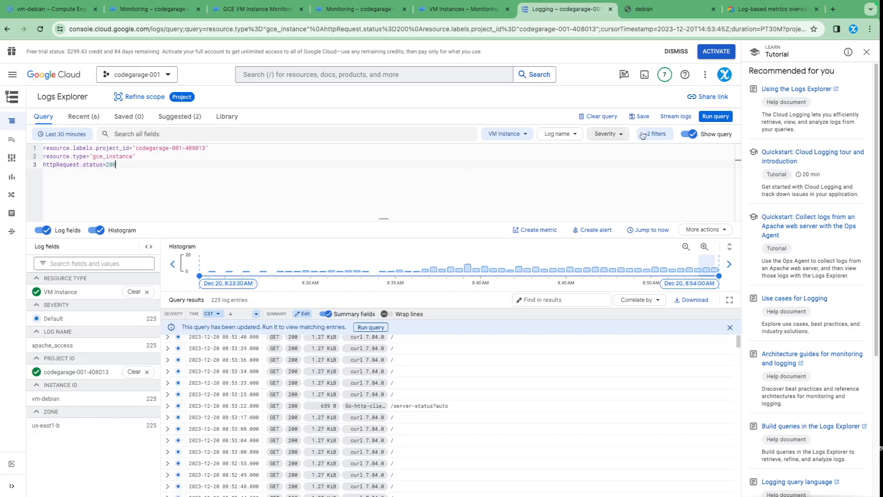
pyautogui.click(712, 120)
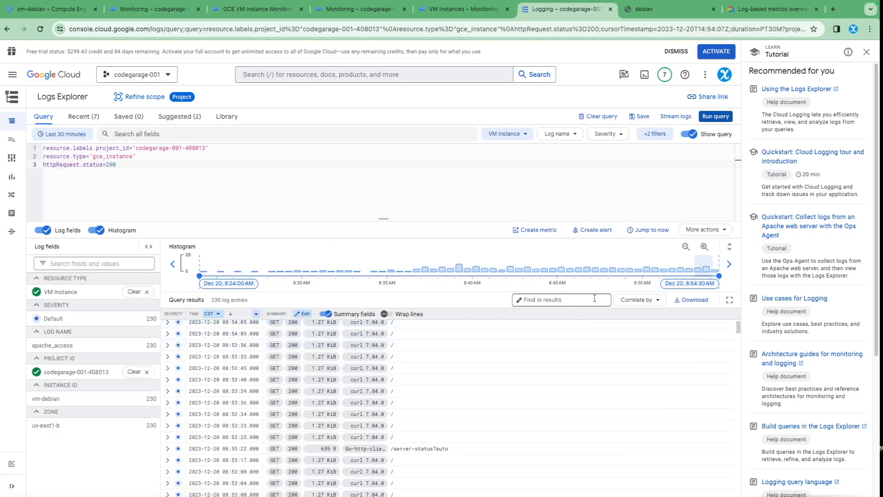
# Step: Begin a Counter log-based metric named gce_good_requests with the description "All the requests with http status code of 200"
pyautogui.click(526, 235)
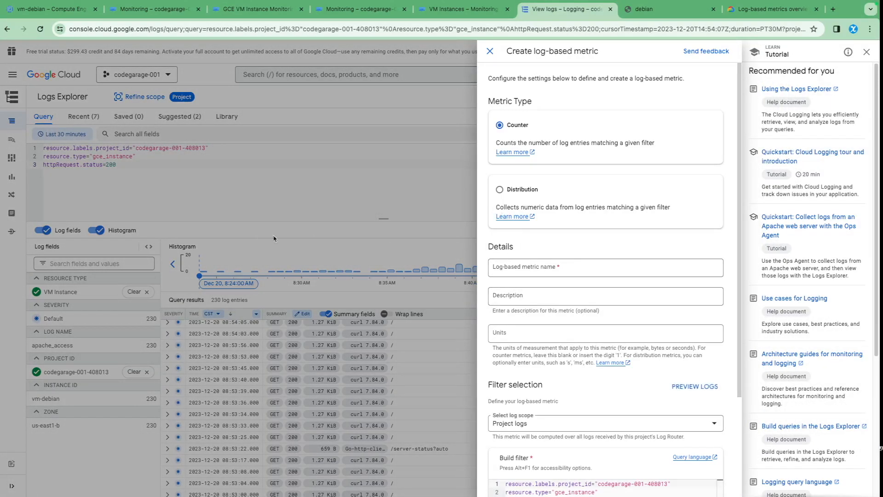
pyautogui.click(571, 268)
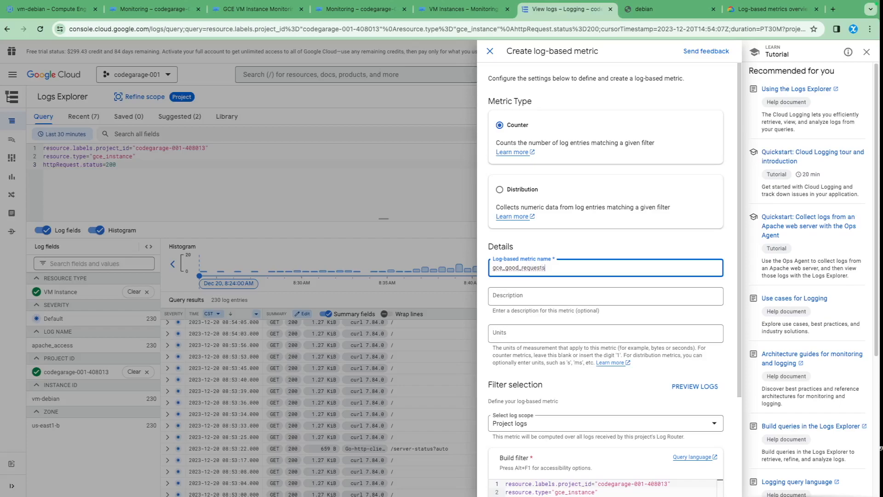
pyautogui.click(552, 303)
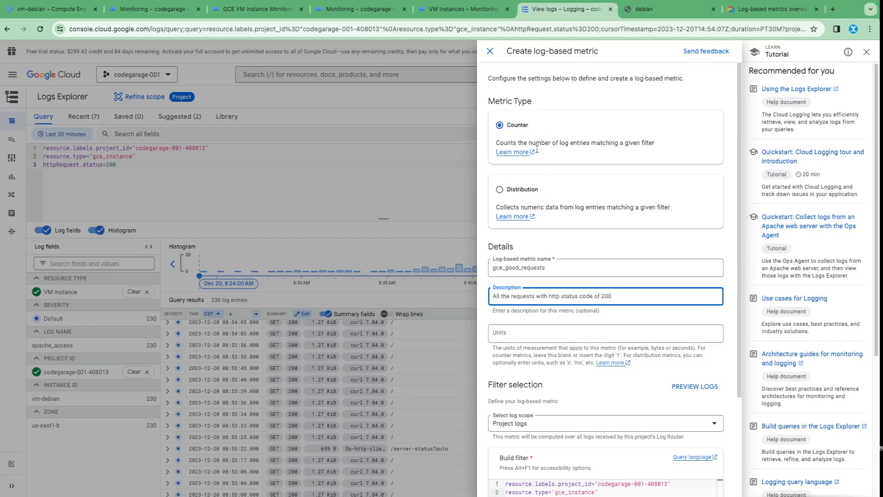
# Step: Choose Project logs as the log scope for the gce_good_requests metric and create the metric
pyautogui.scroll(-1, 560, 234)
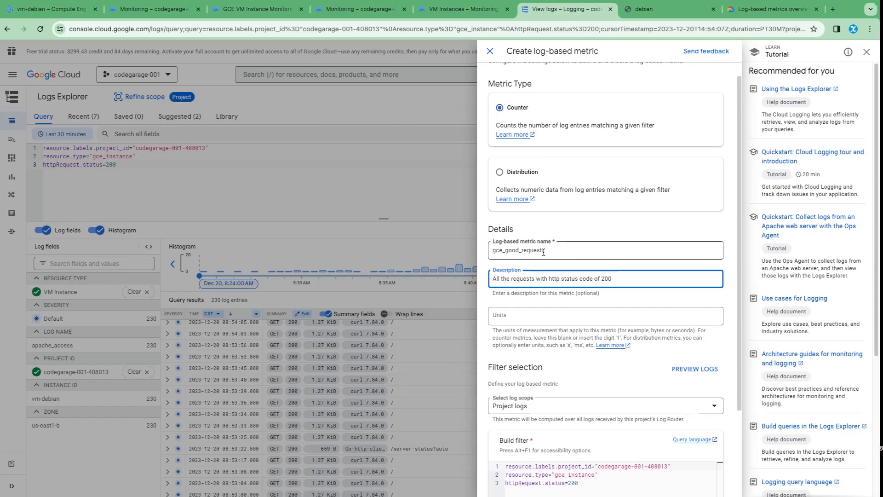
pyautogui.scroll(-2, 534, 276)
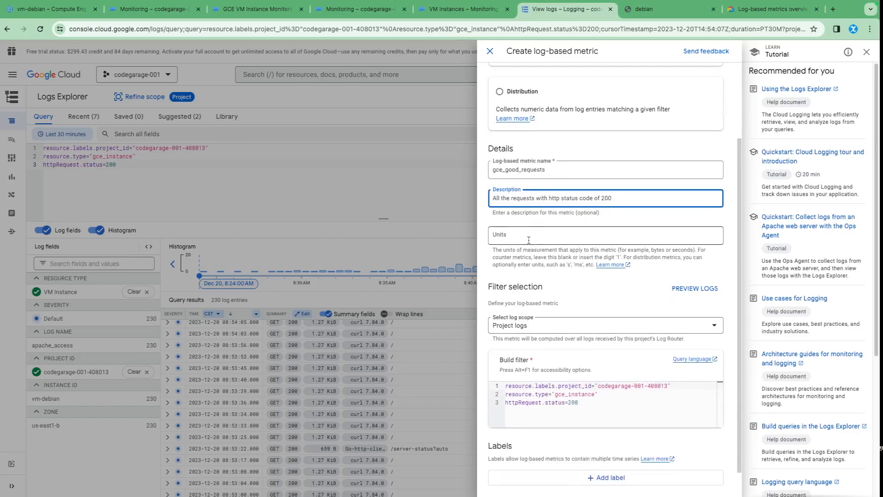
pyautogui.scroll(-1, 524, 328)
pyautogui.click(529, 300)
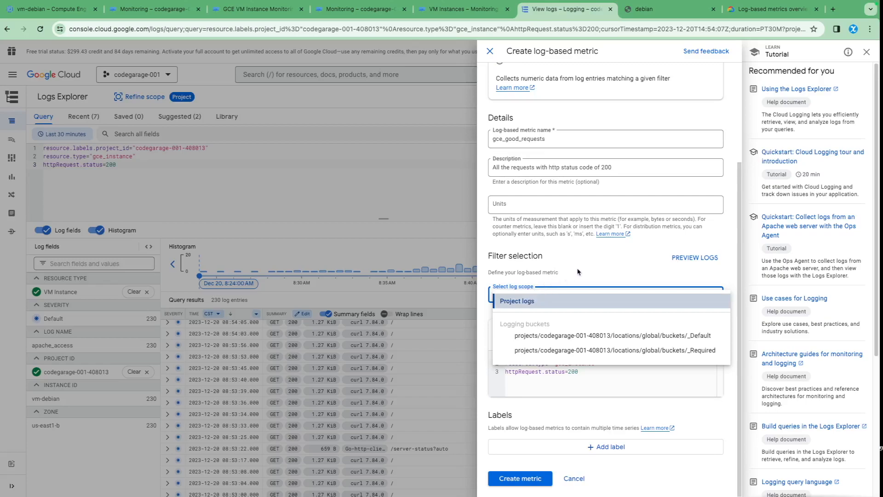
pyautogui.click(525, 306)
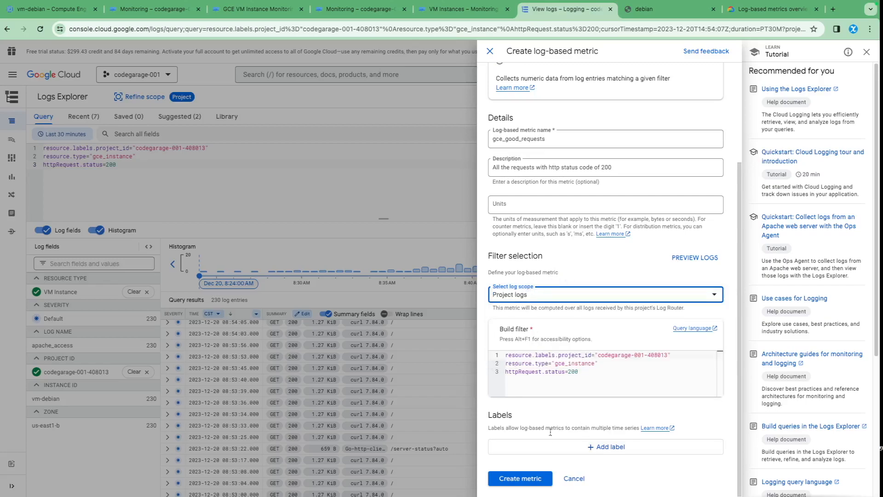
pyautogui.click(529, 478)
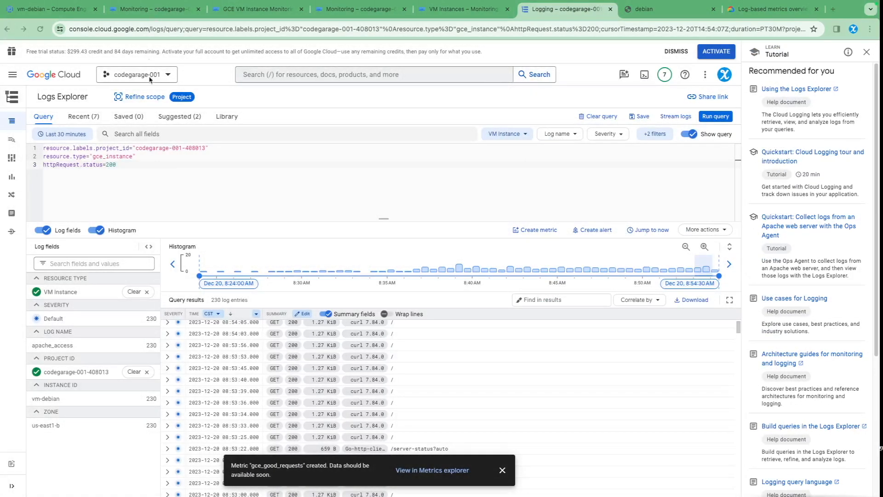
# Step: Replace the httpRequest.status=200 condition with the exclusion -httpRequest.status=200 and run the query
pyautogui.click(178, 178)
pyautogui.moveTo(126, 165); pyautogui.dragTo(43, 159)
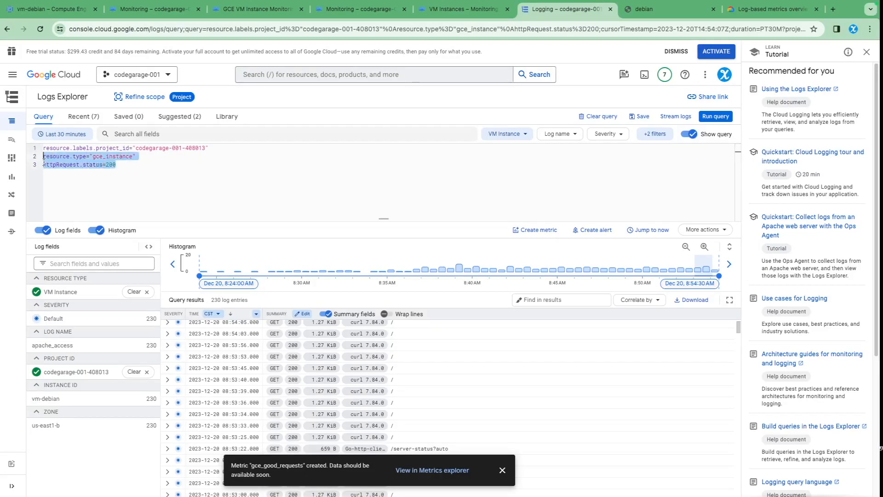
pyautogui.click(79, 169)
pyautogui.moveTo(105, 165); pyautogui.dragTo(130, 169)
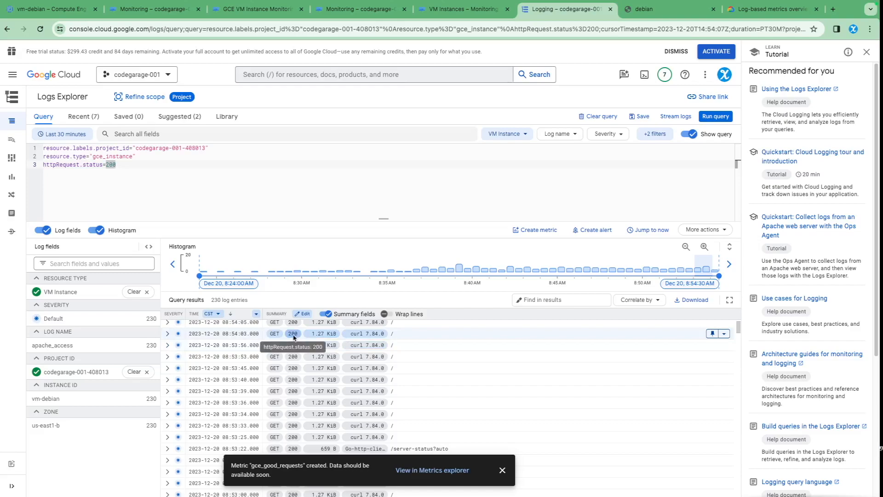
pyautogui.click(295, 337)
pyautogui.click(321, 352)
pyautogui.click(137, 164)
pyautogui.hotkey('shift', 'Home')
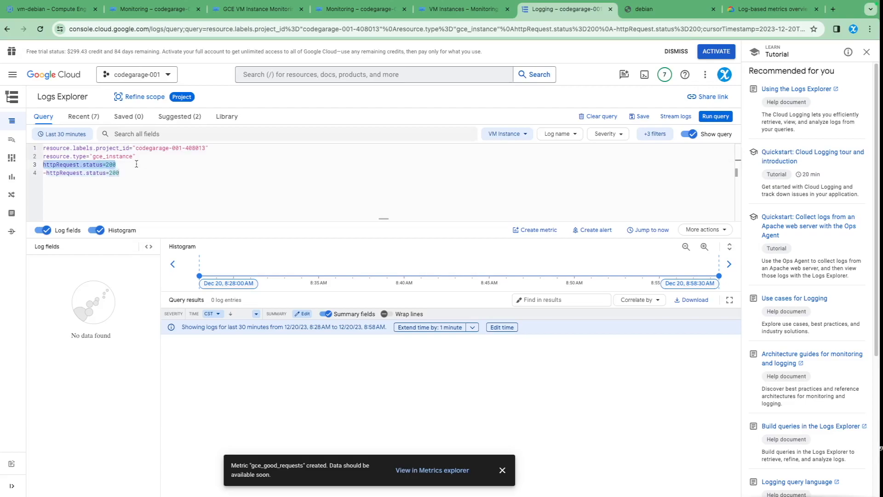
pyautogui.press('BackSpace')
pyautogui.press('BackSpace')
pyautogui.hotkey('ctrl', 'shift', 'Left')
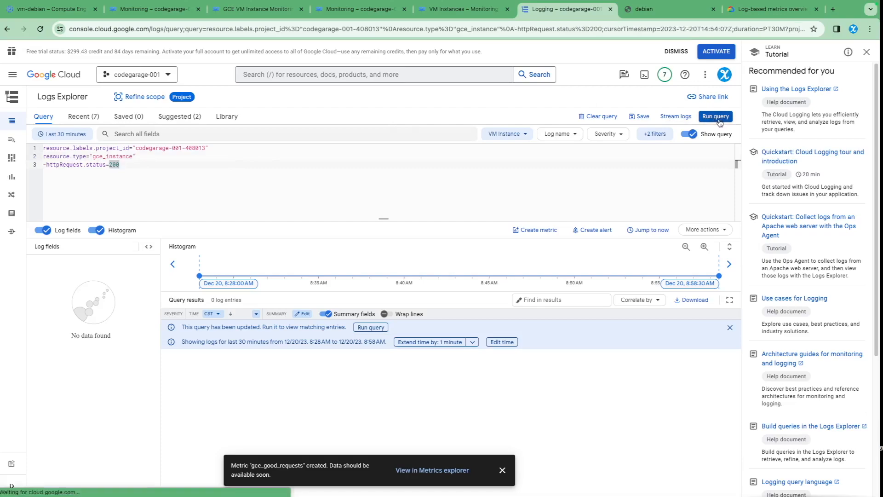
pyautogui.click(715, 116)
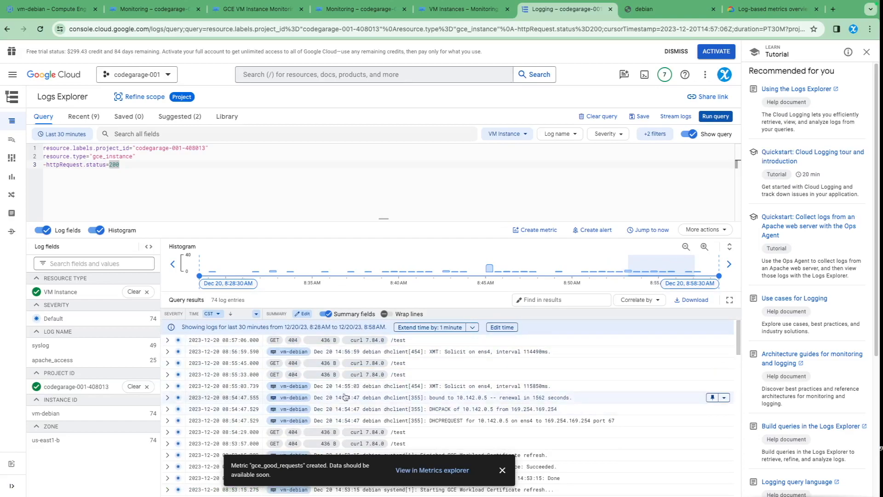
# Step: Inspect the payload and log name of the "Finished GCE Workload Certificate refresh" entry, then collapse it
pyautogui.scroll(-2, 359, 405)
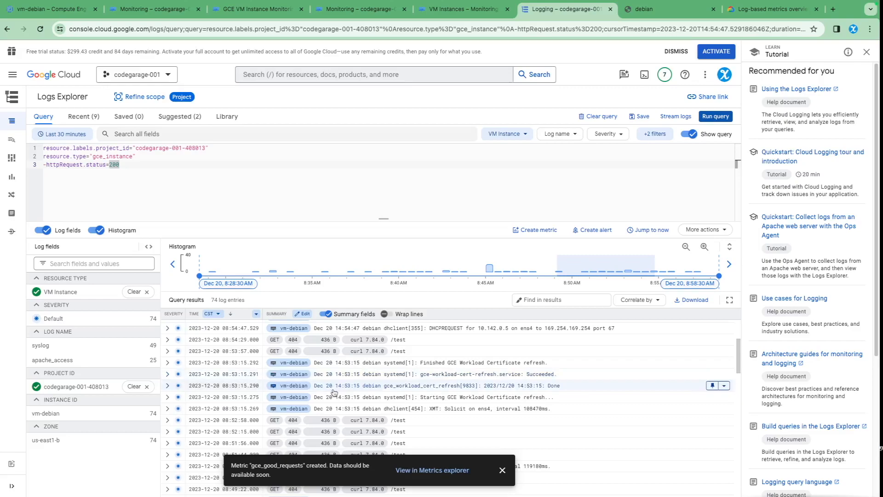
pyautogui.click(167, 364)
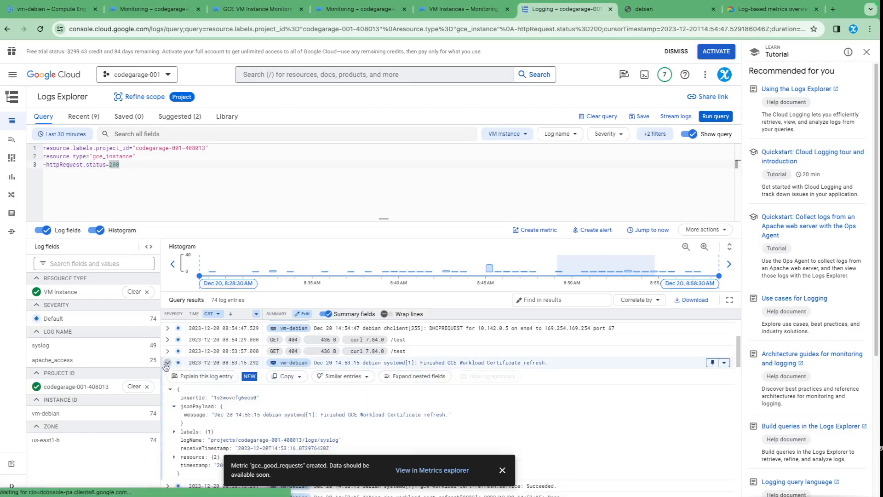
pyautogui.scroll(5, 285, 366)
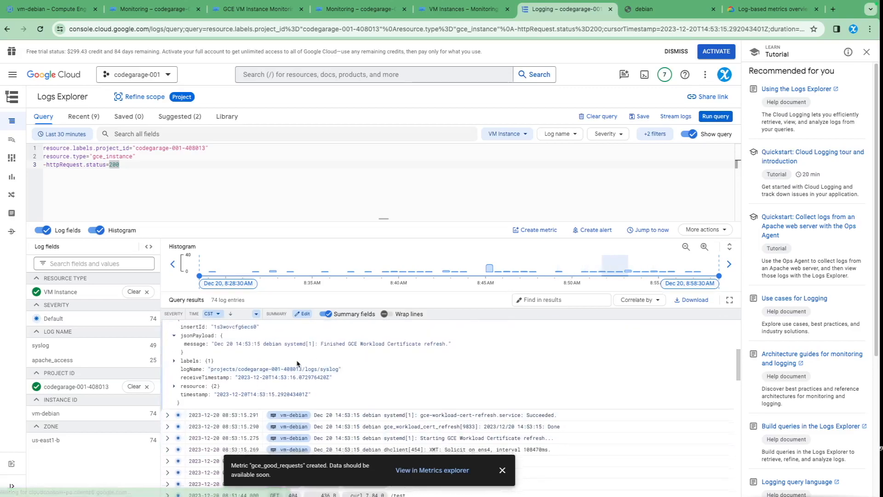
pyautogui.scroll(-2, 285, 366)
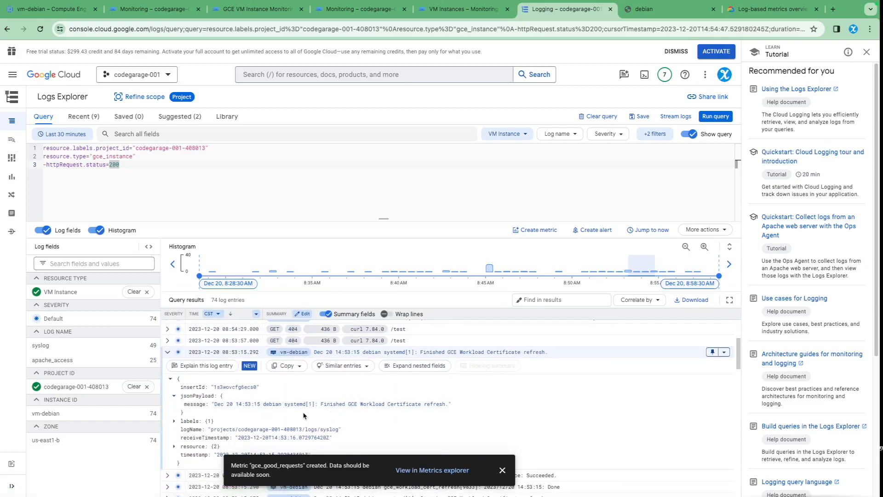
pyautogui.scroll(-1, 283, 413)
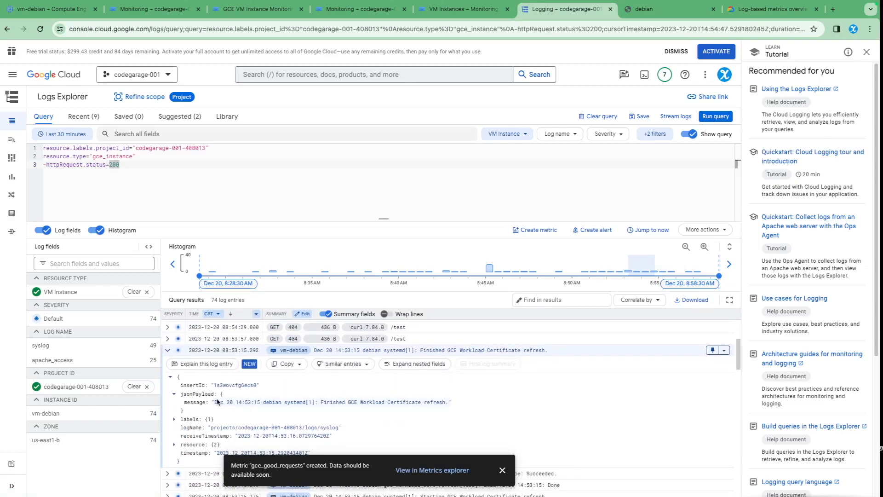
pyautogui.scroll(3, 198, 386)
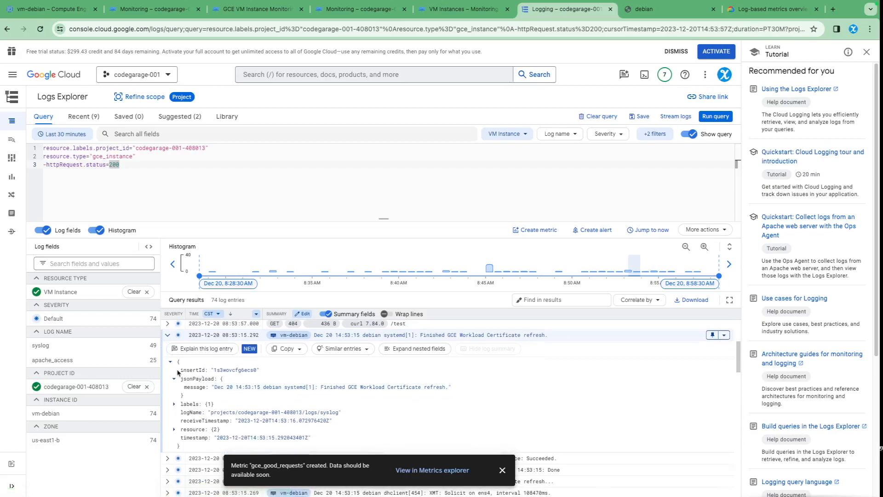
pyautogui.click(167, 407)
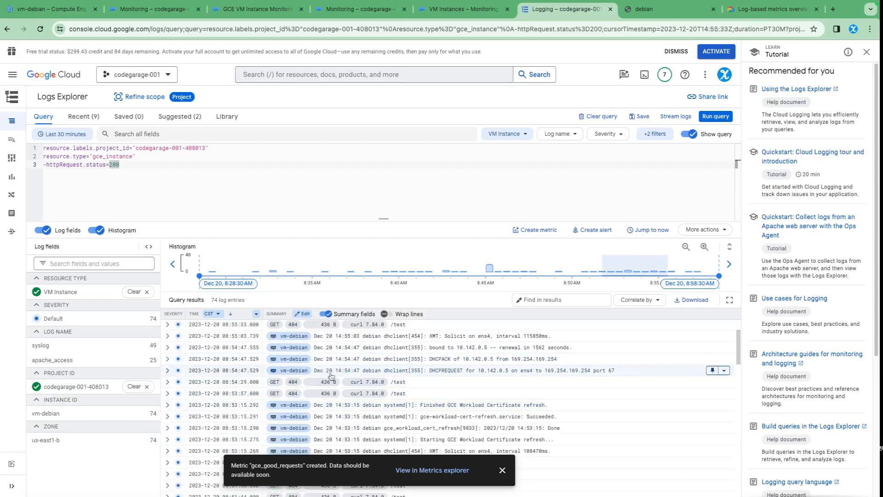
# Step: Expand the newest /test log entry and examine its labels and httpRequest details
pyautogui.scroll(3, 313, 368)
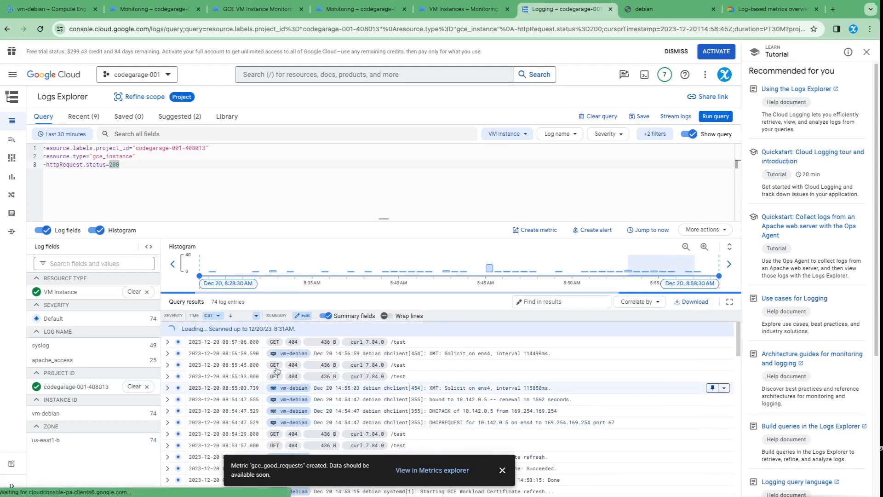
pyautogui.scroll(3, 293, 341)
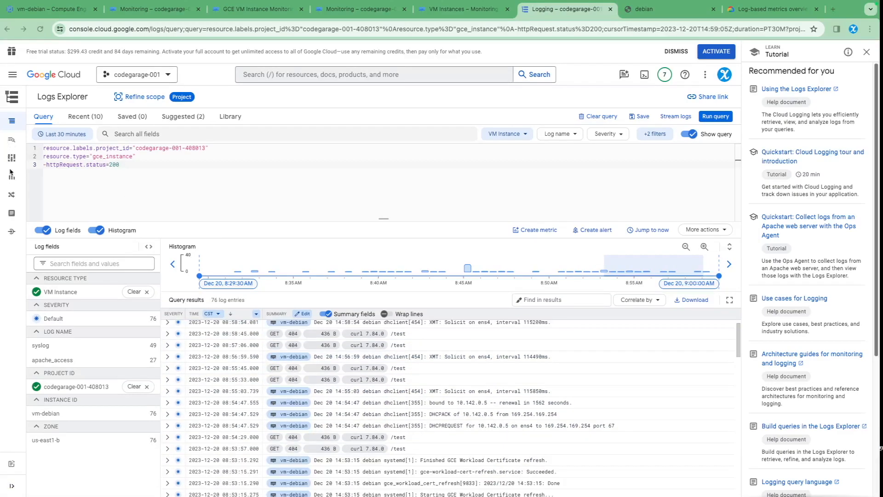
pyautogui.scroll(3, 230, 368)
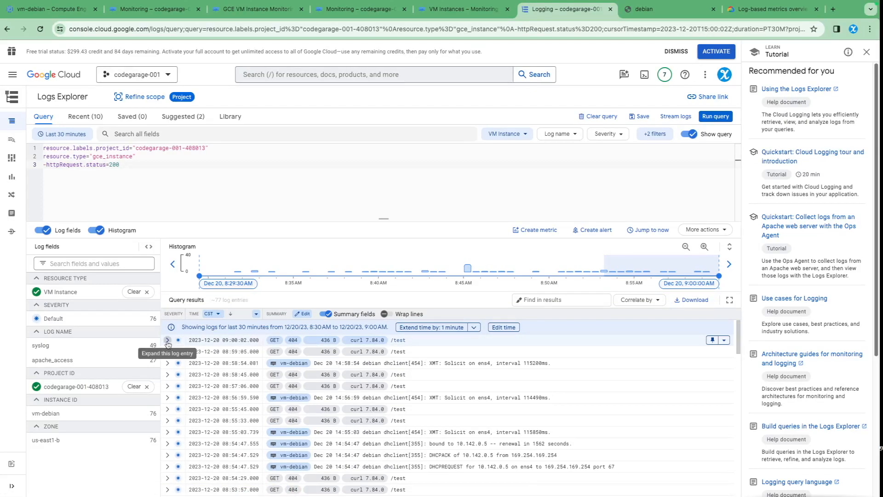
pyautogui.click(167, 340)
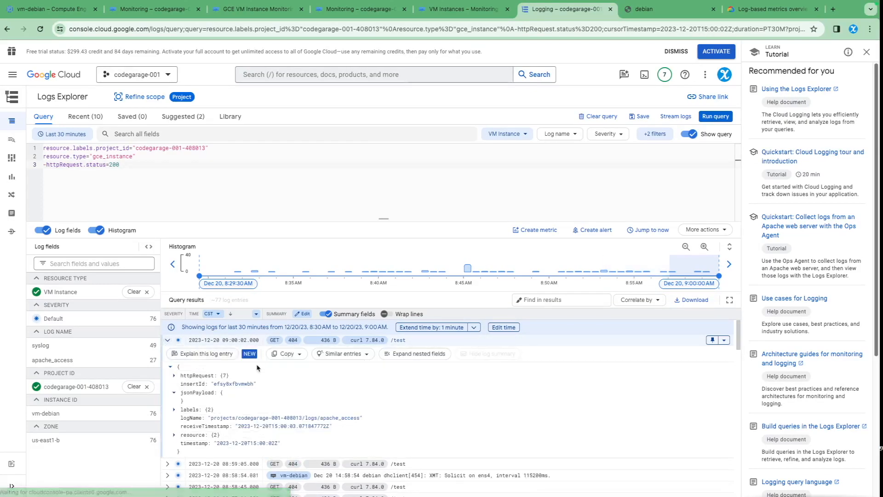
pyautogui.click(174, 411)
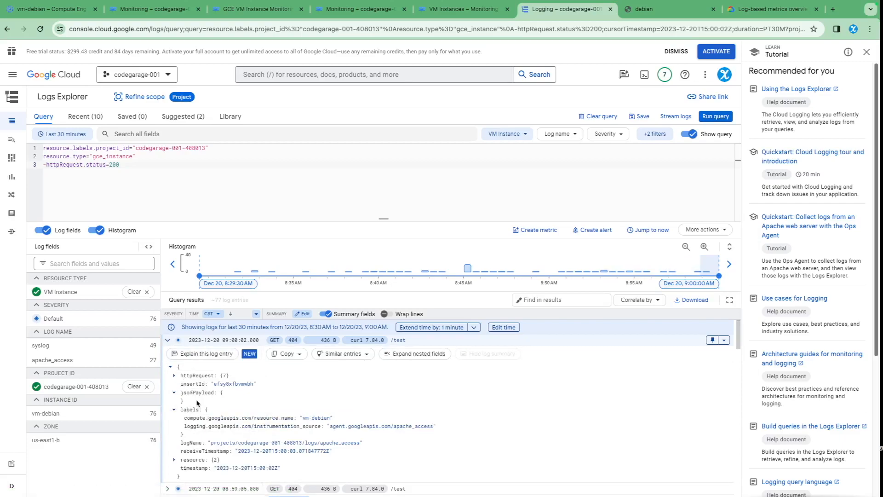
pyautogui.click(174, 376)
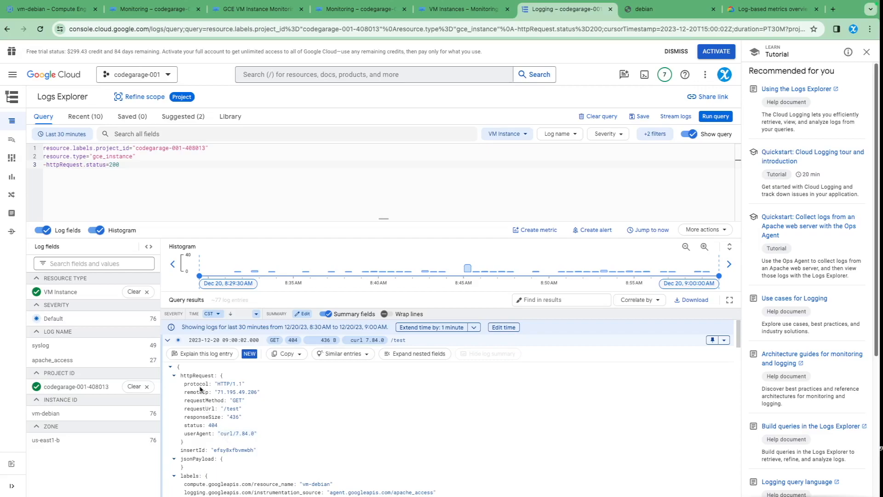
# Step: Narrow the query to entries whose logging.googleapis.com/instrumentation_source label is agent.googleapis.com/apache_access and review the matching entries
pyautogui.scroll(-1, 250, 432)
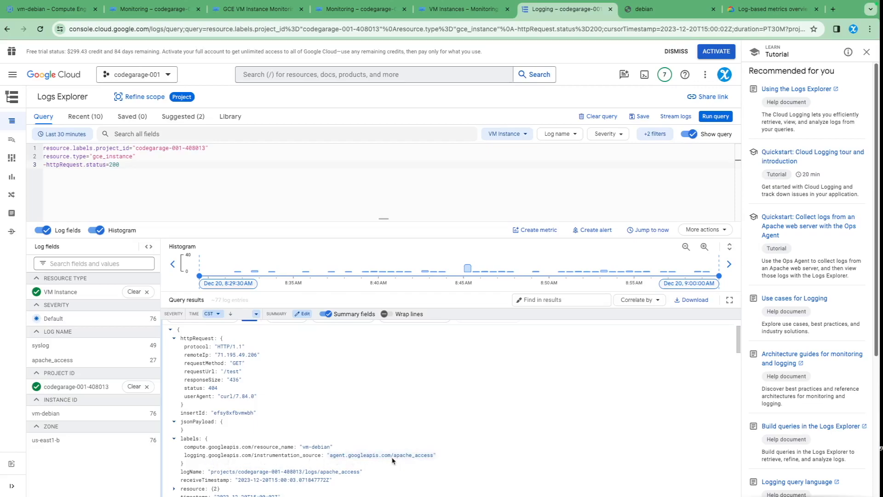
pyautogui.click(352, 456)
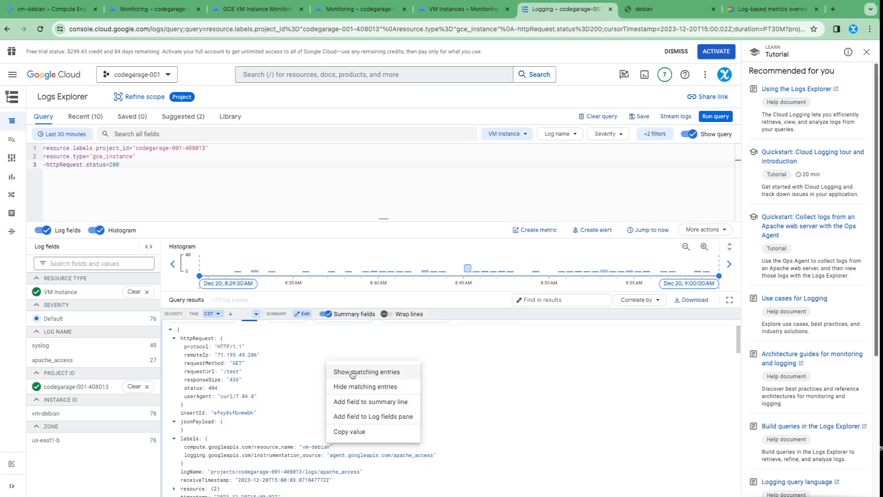
pyautogui.click(372, 375)
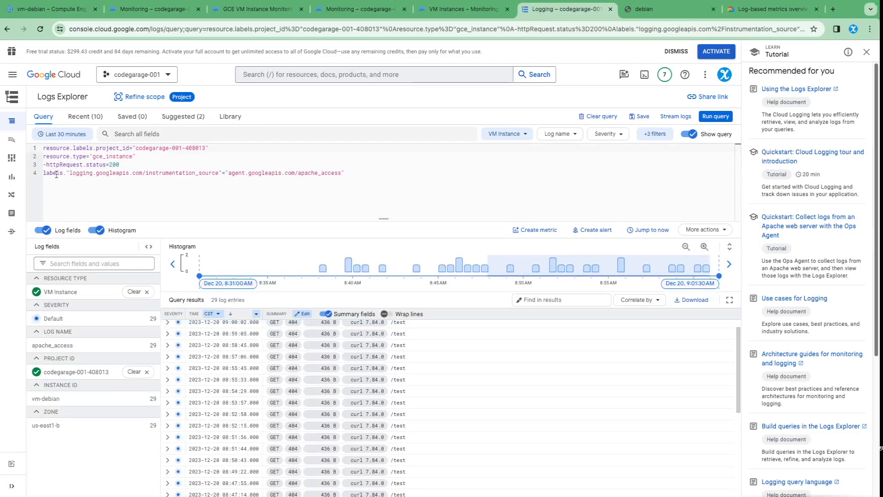
pyautogui.moveTo(57, 174); pyautogui.dragTo(372, 179)
pyautogui.click(380, 180)
pyautogui.scroll(-5, 303, 400)
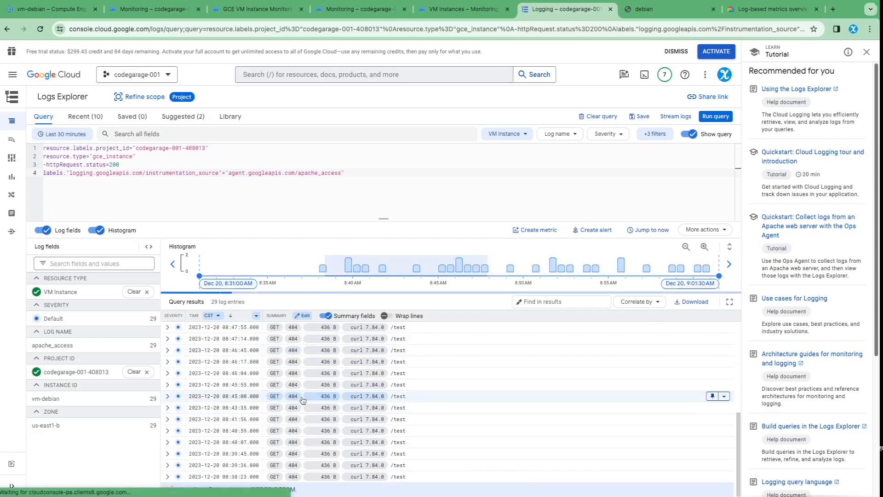
pyautogui.scroll(5, 302, 401)
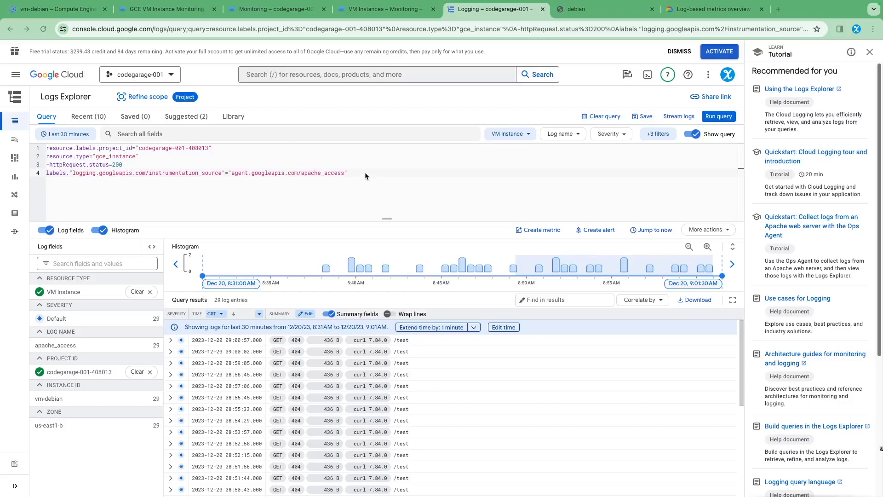
# Step: Create a counter log-based metric named gce_bad_requests from this query, with the description "GCE Http Status Code other than 200"
pyautogui.click(532, 231)
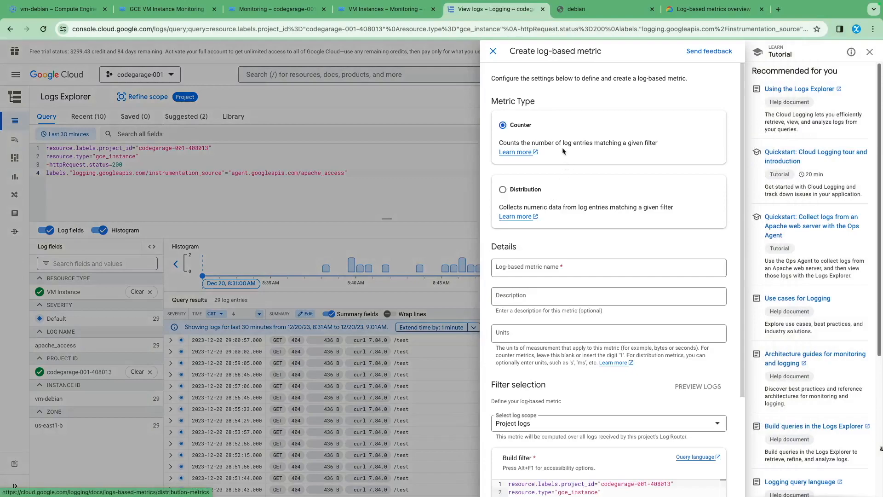
pyautogui.click(528, 268)
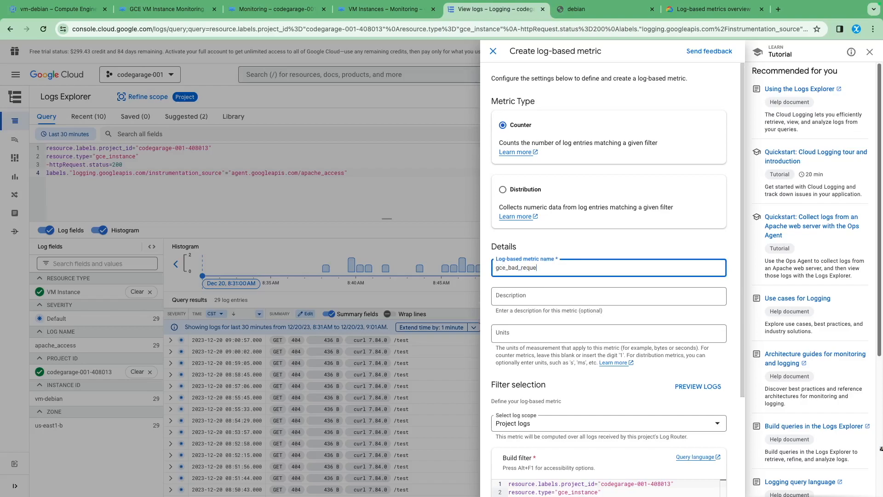
pyautogui.click(523, 298)
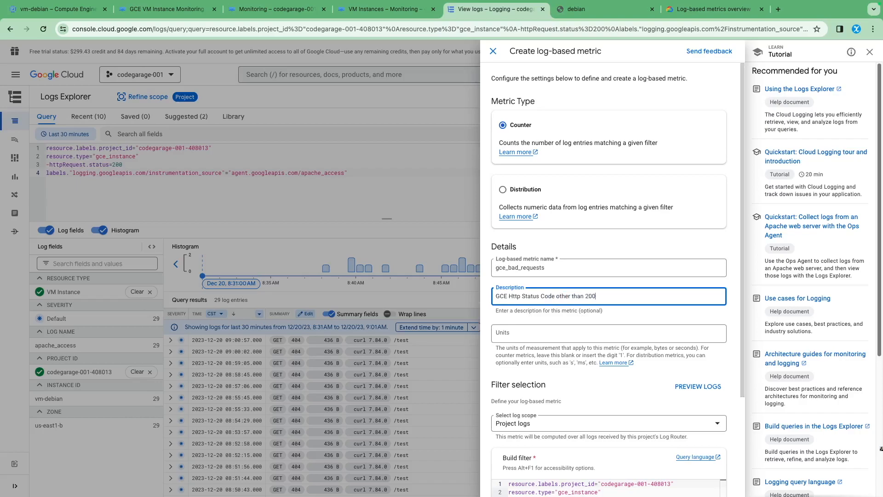
pyautogui.scroll(-3, 589, 351)
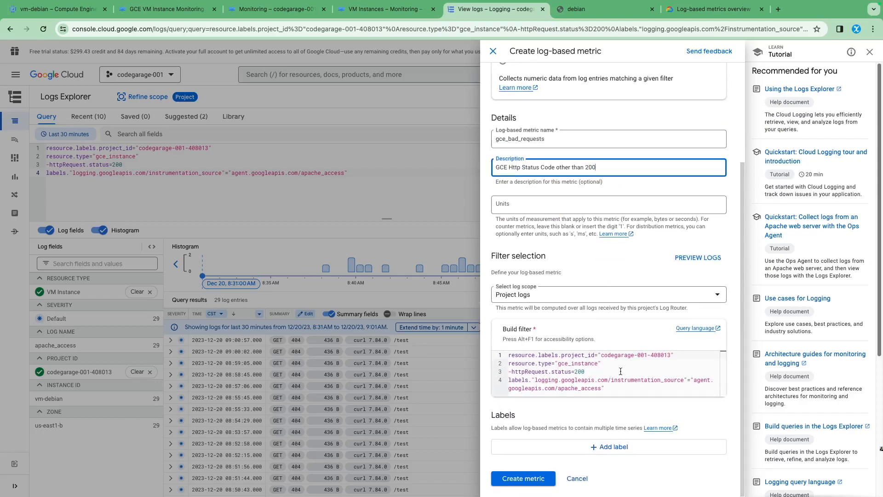
pyautogui.click(542, 485)
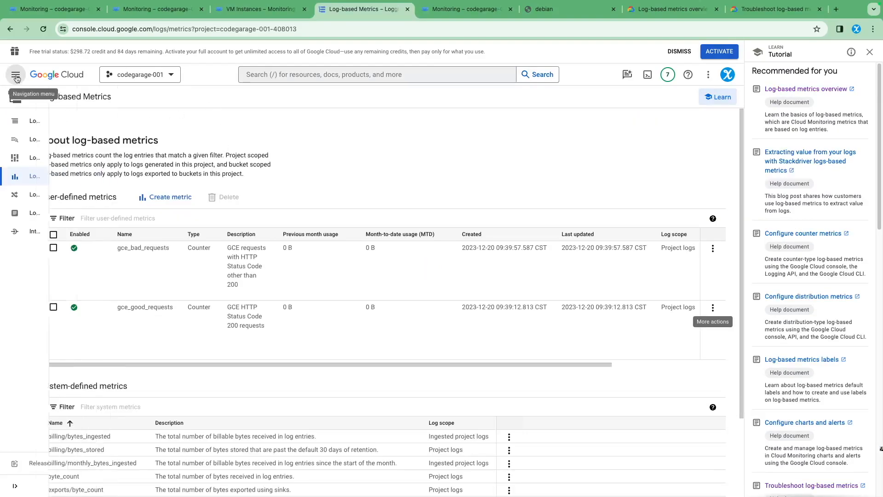
pyautogui.click(16, 75)
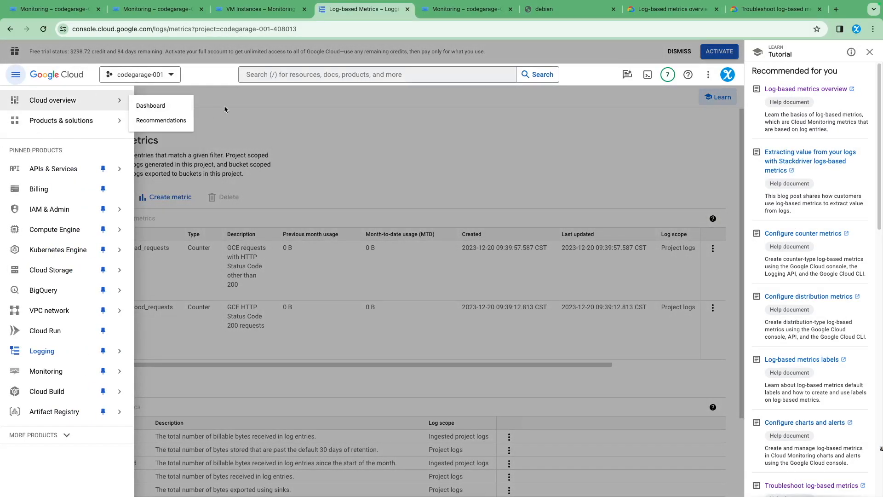
pyautogui.click(278, 107)
pyautogui.moveTo(7, 103)
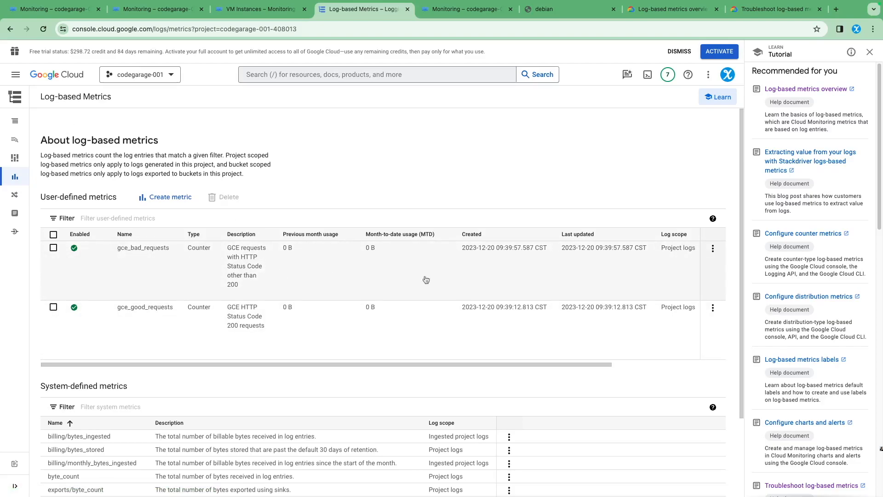
# Step: View the details of the gce_bad_requests metric, examine its filter, and close the details
pyautogui.click(712, 248)
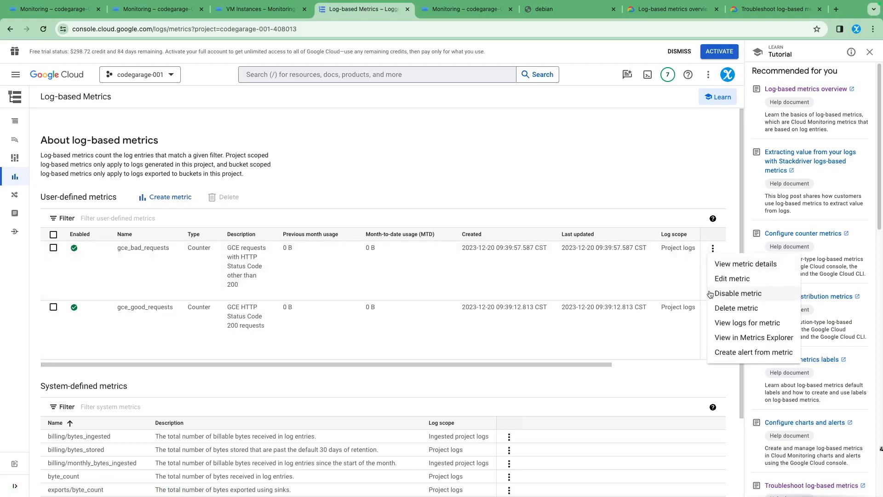
pyautogui.click(735, 270)
pyautogui.tripleClick(365, 274)
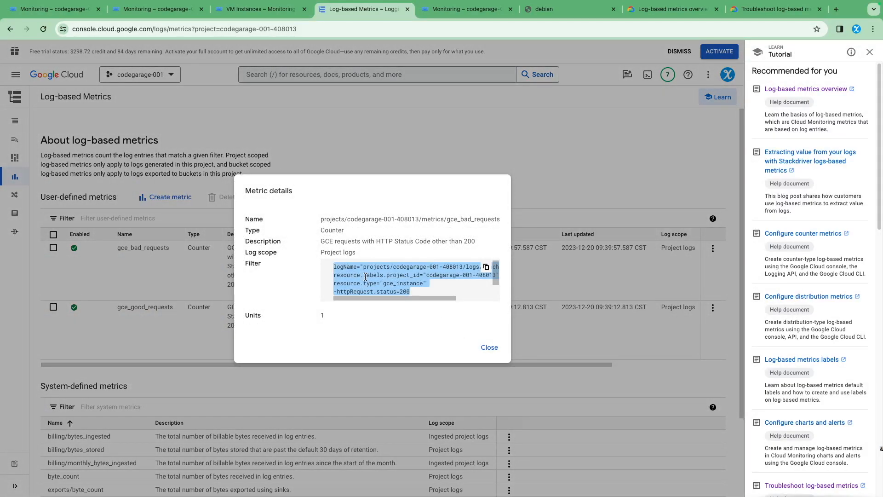
pyautogui.click(489, 347)
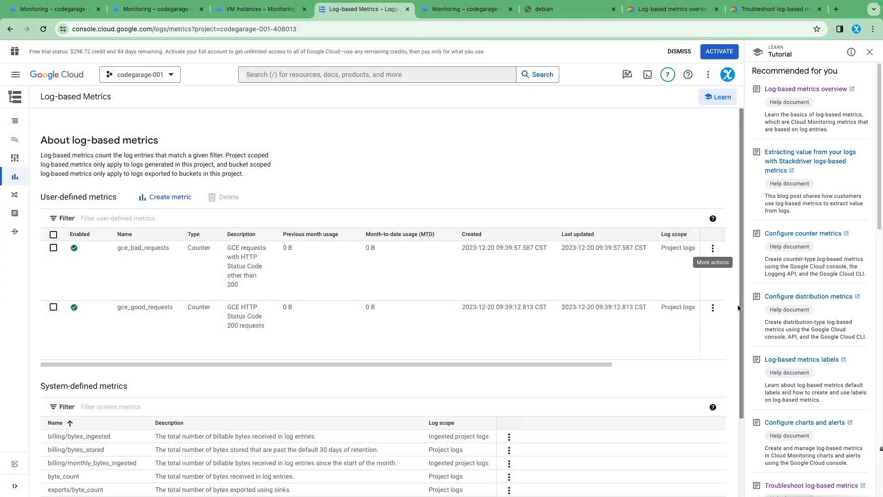
# Step: View the details of the gce_good_requests metric, examine its whole filter including the log name, and close the details
pyautogui.click(713, 308)
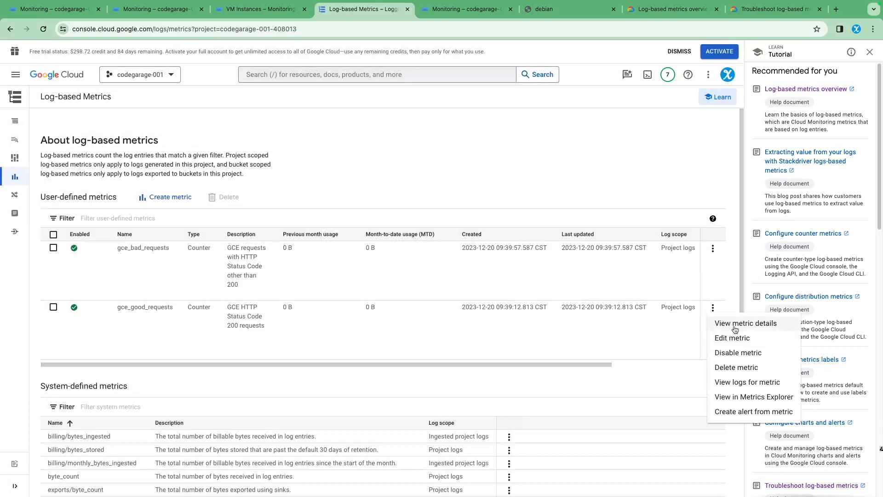
pyautogui.click(735, 324)
pyautogui.scroll(-2, 346, 291)
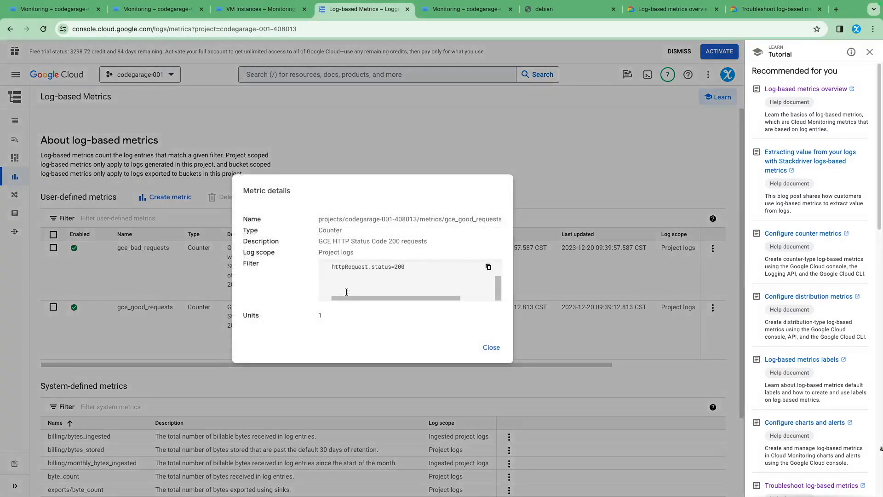
pyautogui.scroll(2, 372, 275)
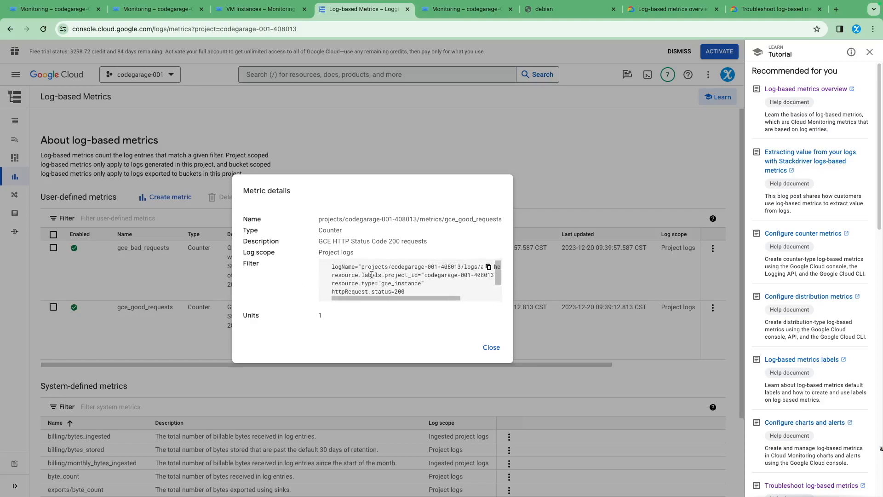
pyautogui.moveTo(332, 267); pyautogui.dragTo(431, 267)
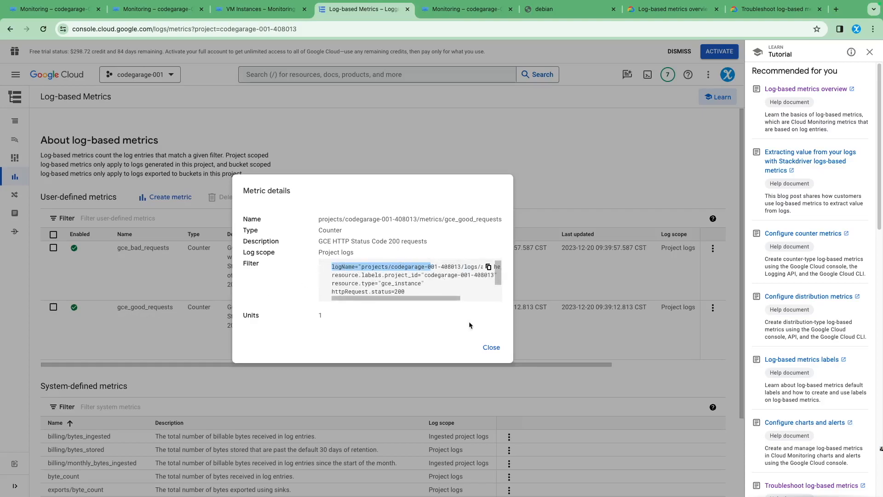
pyautogui.click(492, 348)
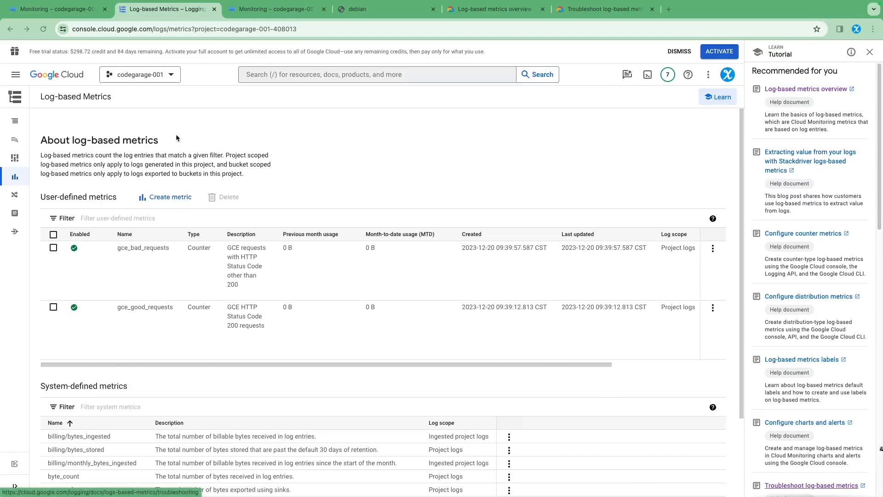
# Step: Open Metrics explorer under Monitoring and browse the VM Instance metric categories for the logs-based metrics
pyautogui.click(17, 76)
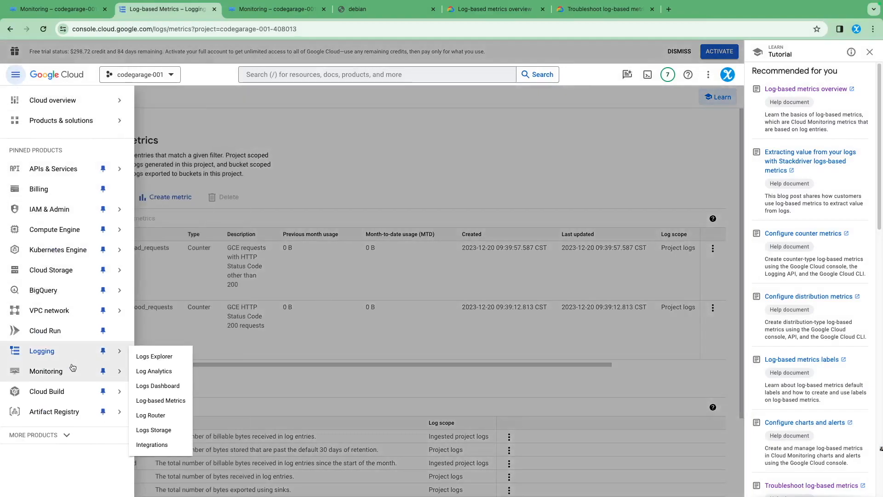
pyautogui.moveTo(60, 376)
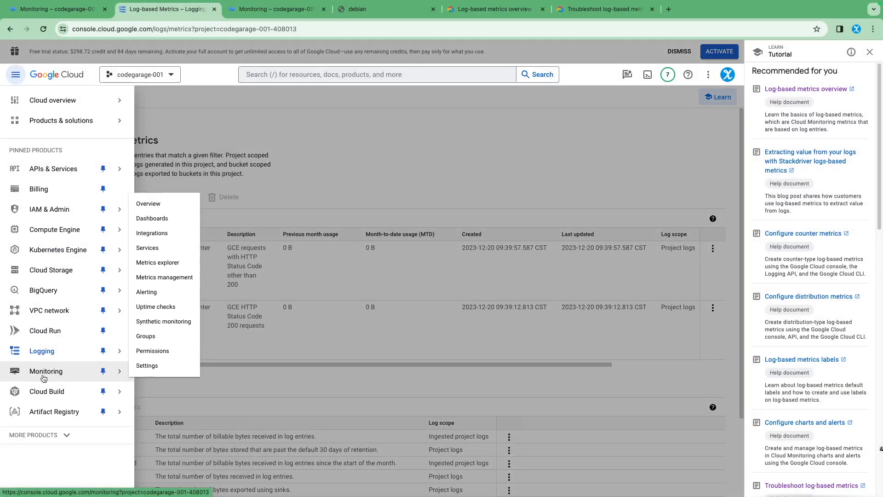
pyautogui.click(163, 264)
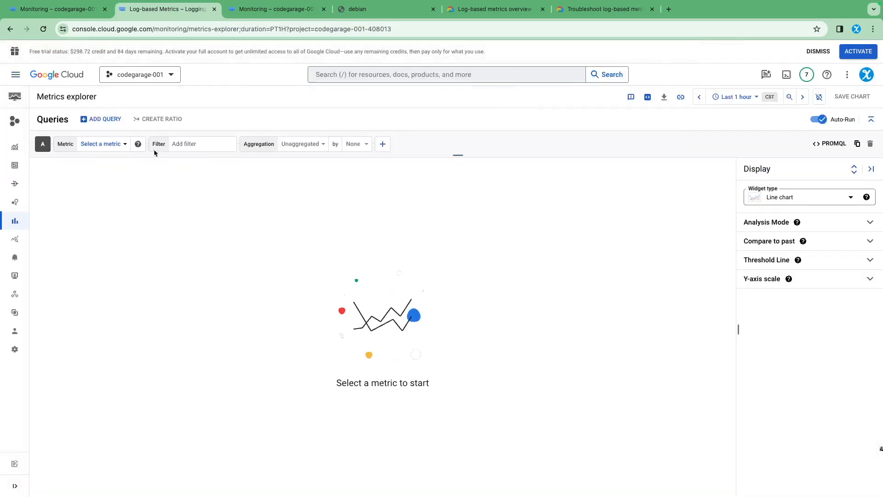
pyautogui.click(124, 144)
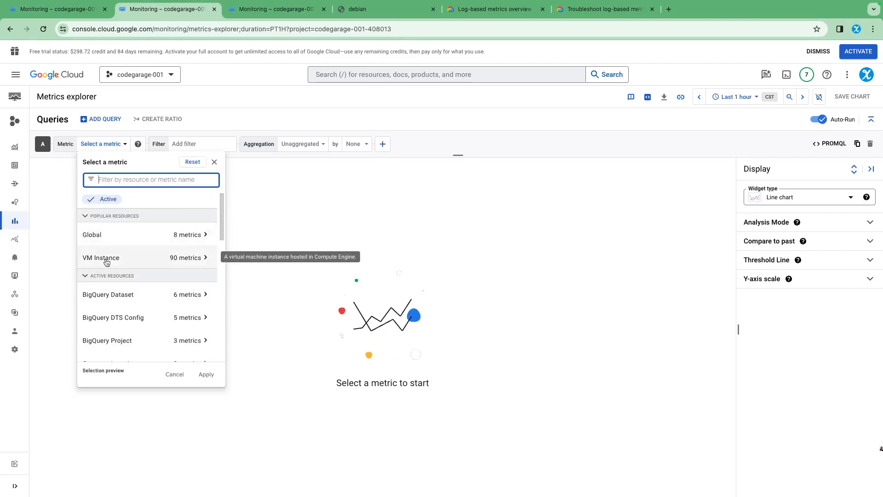
pyautogui.click(182, 261)
pyautogui.scroll(-2, 278, 315)
pyautogui.scroll(-3, 280, 322)
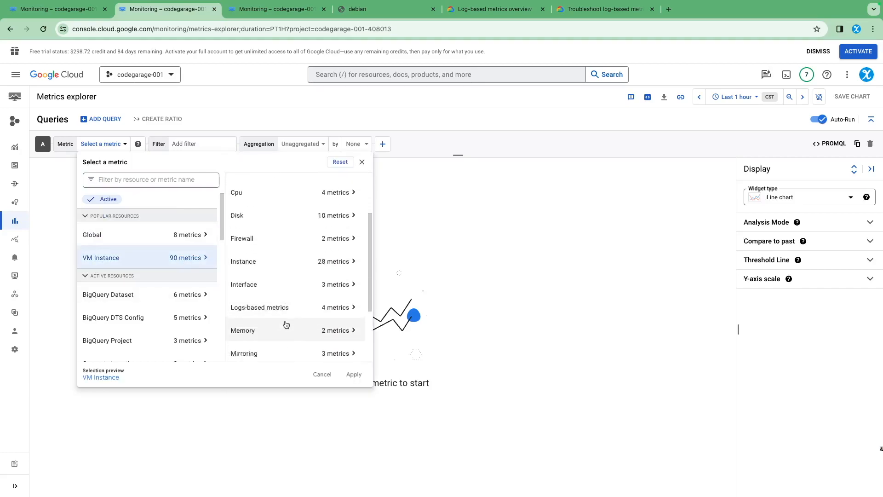
pyautogui.click(339, 276)
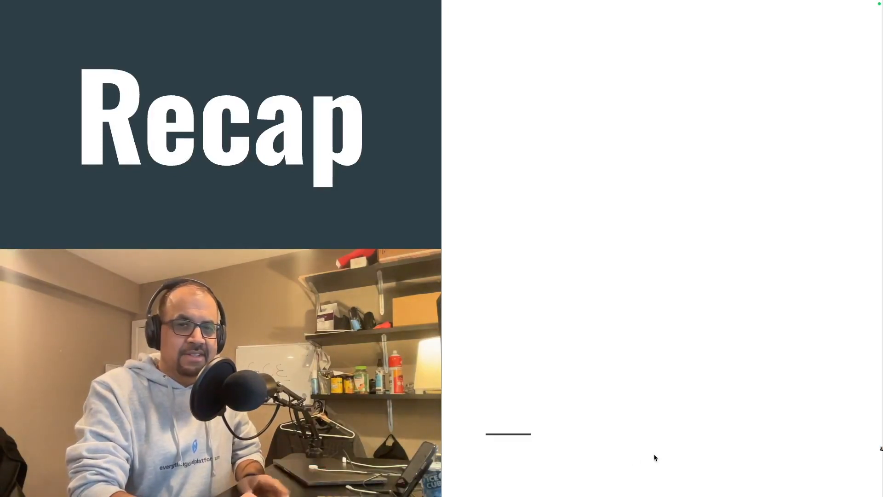
pyautogui.press('Right')
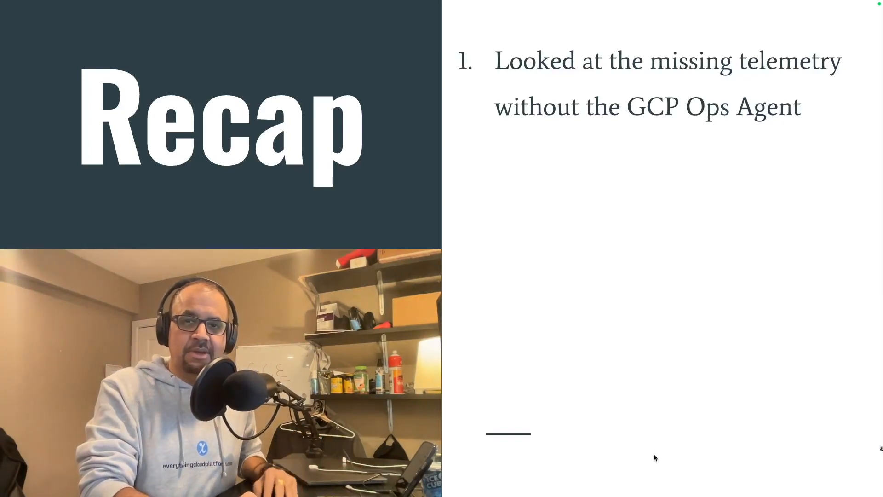
pyautogui.press('Right')
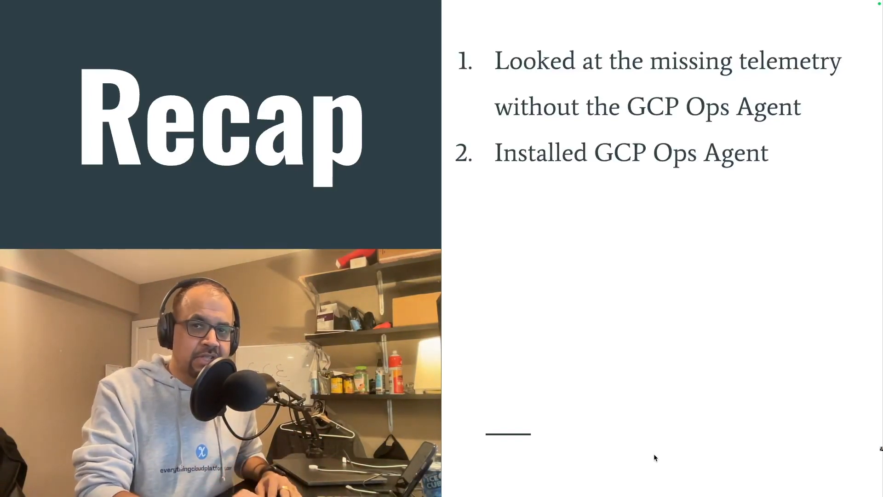
pyautogui.press('Right')
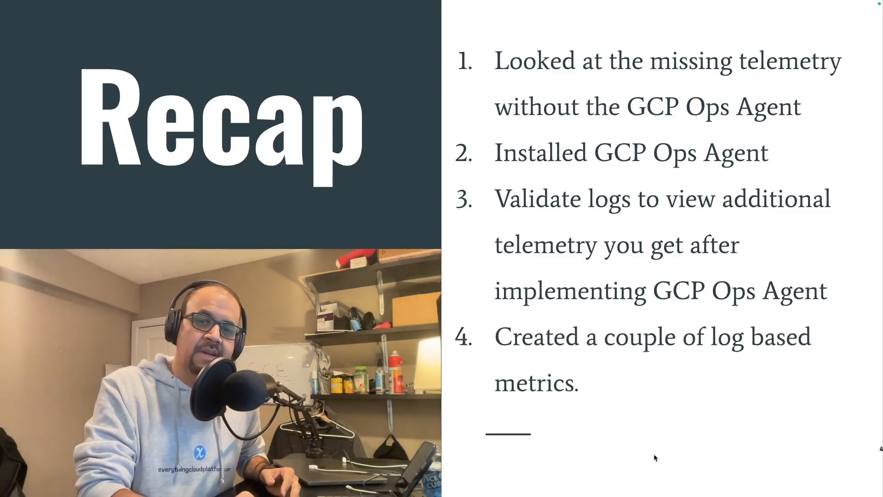
pyautogui.press('Right')
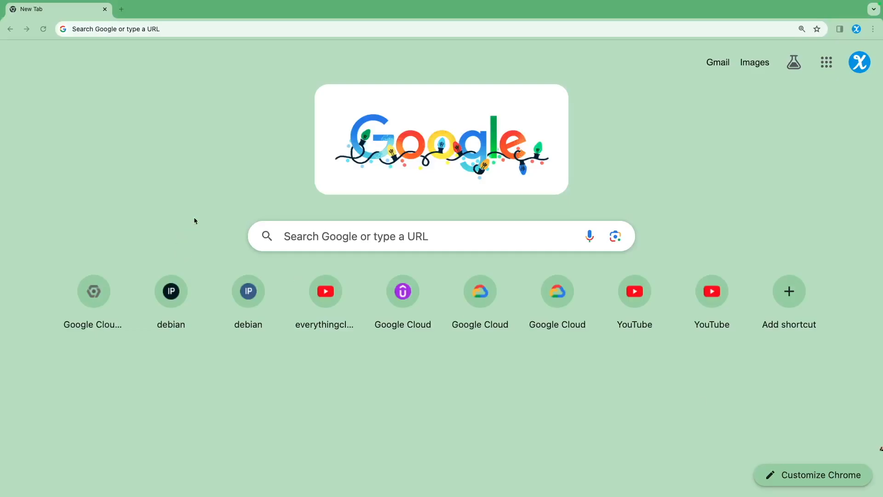
# Step: Search the web for udemy and open the Udemy site from the results
pyautogui.click(164, 25)
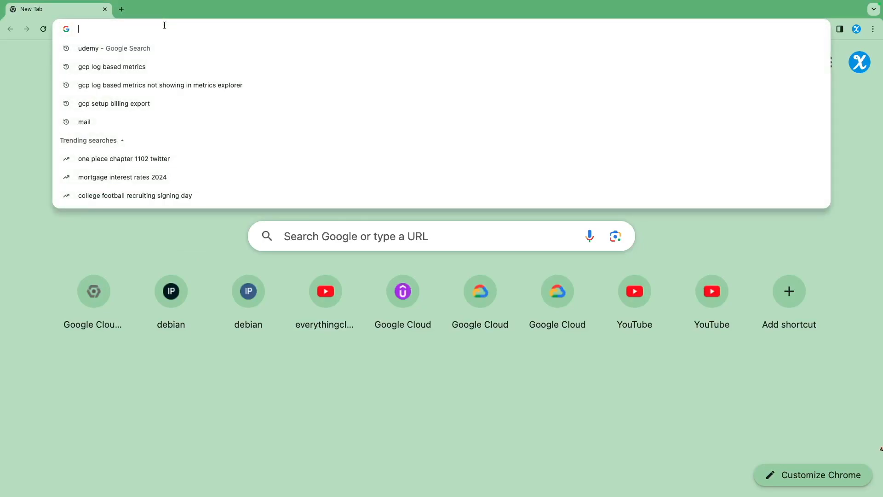
pyautogui.write('udemy')
pyautogui.press('Return')
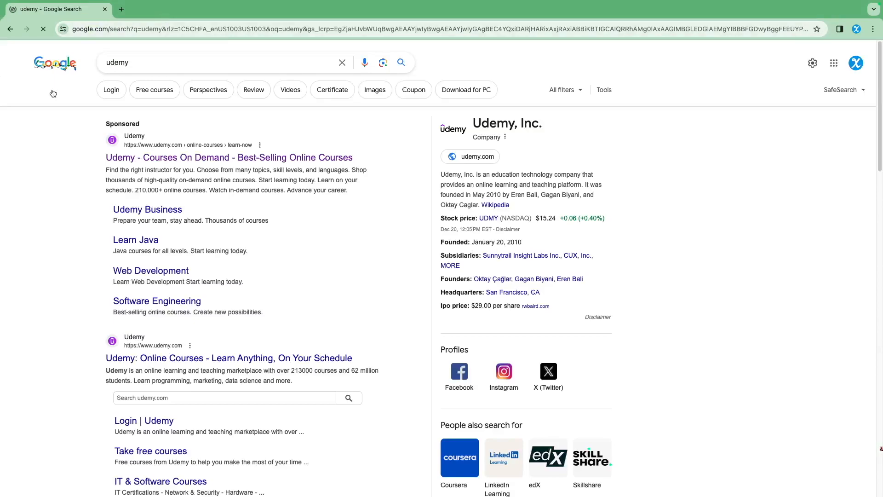
pyautogui.click(132, 158)
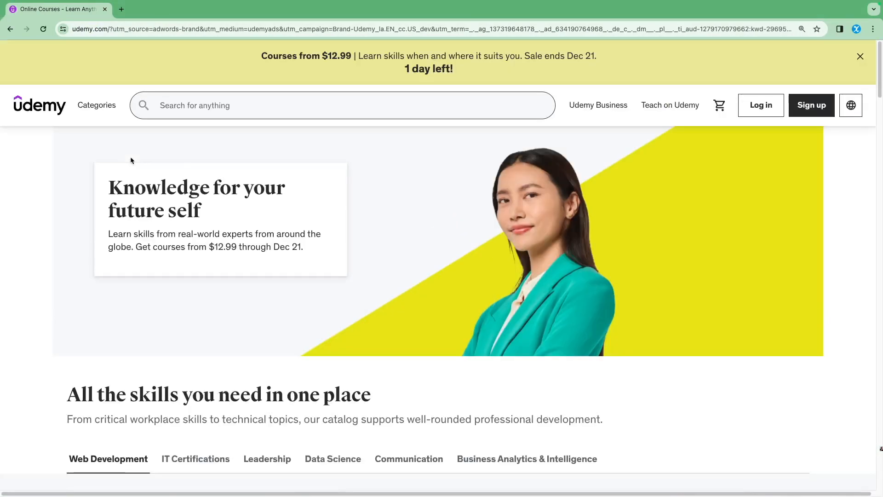
# Step: Search Udemy for gce and open the course "Google Cloud | GCE Reliability Engineering using Terraform"
pyautogui.click(188, 112)
pyautogui.write('gce')
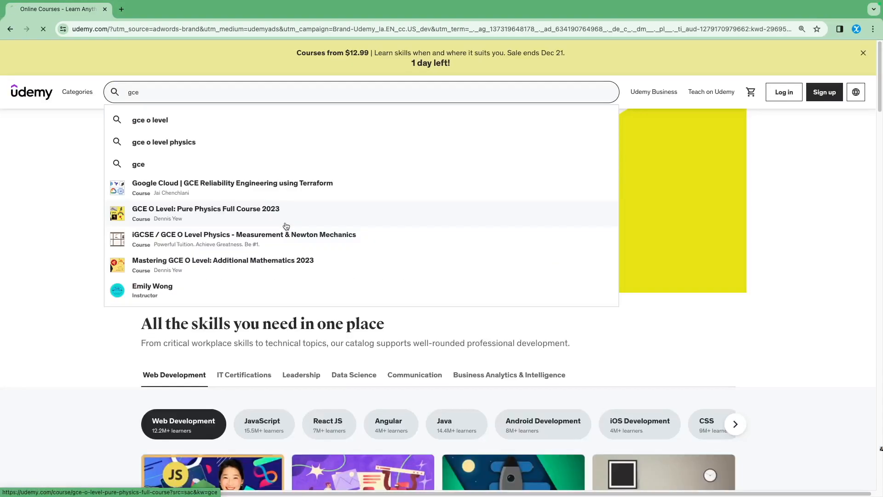
pyautogui.click(192, 220)
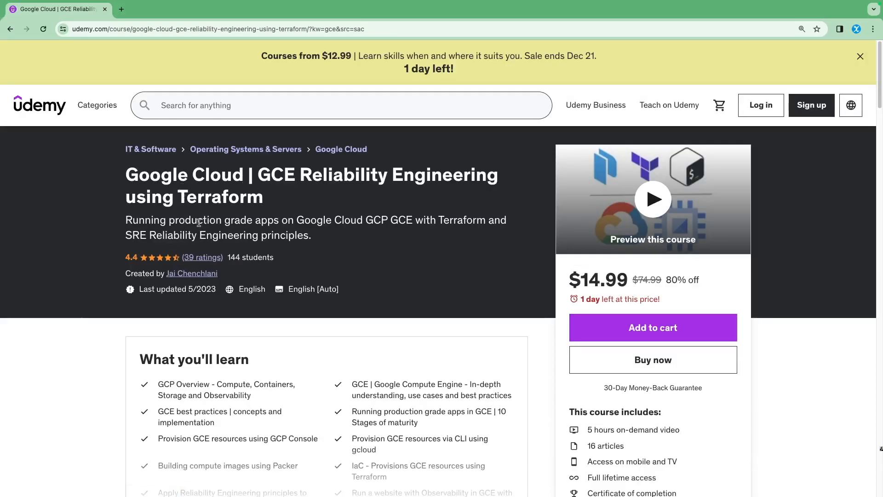
# Step: Examine the course's learning goals and content outline, with the remaining sections expanded, and return to its overview
pyautogui.scroll(-3, 279, 250)
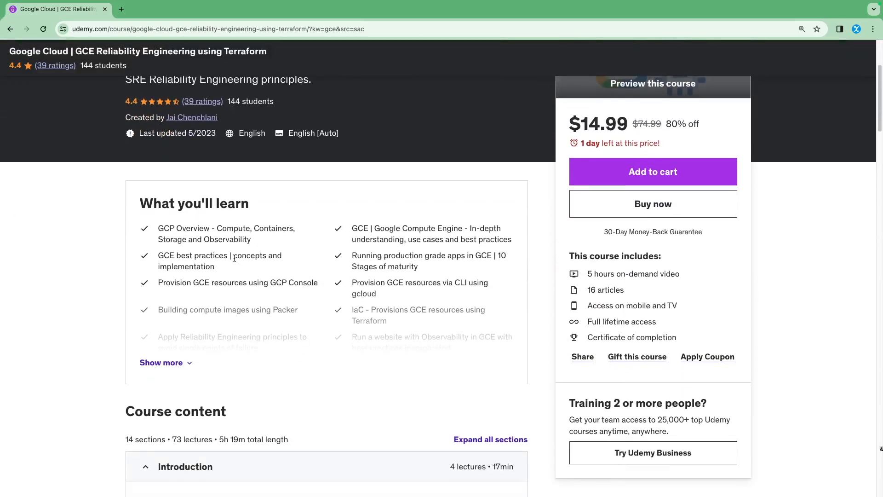
pyautogui.scroll(-5, 235, 276)
pyautogui.scroll(-3, 238, 316)
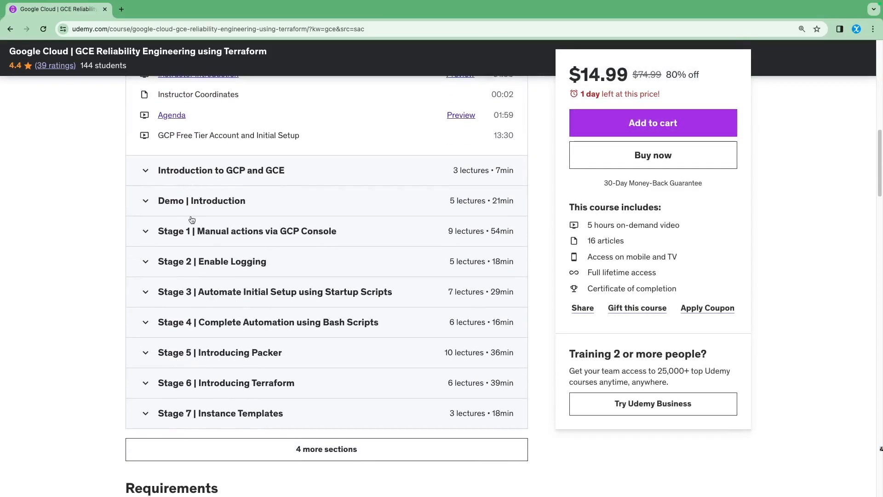
pyautogui.click(312, 442)
pyautogui.scroll(-2, 199, 276)
pyautogui.scroll(1, 188, 206)
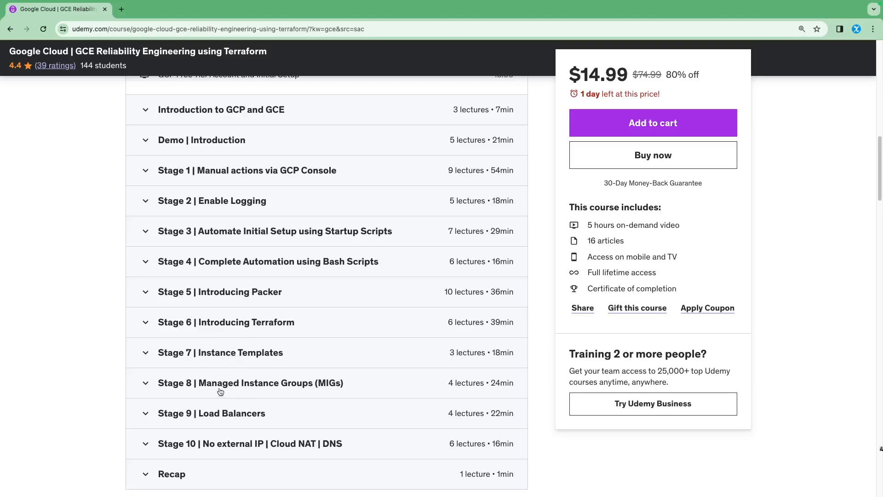
pyautogui.scroll(-1, 223, 393)
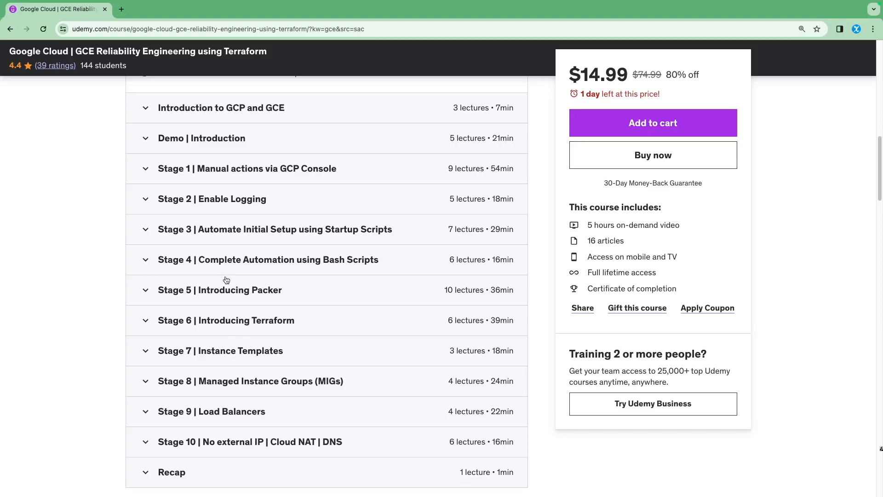
pyautogui.scroll(10, 225, 279)
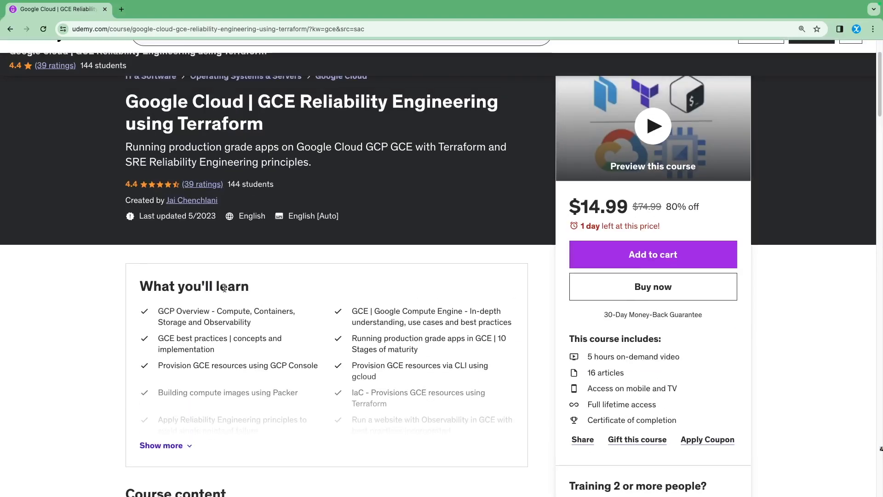